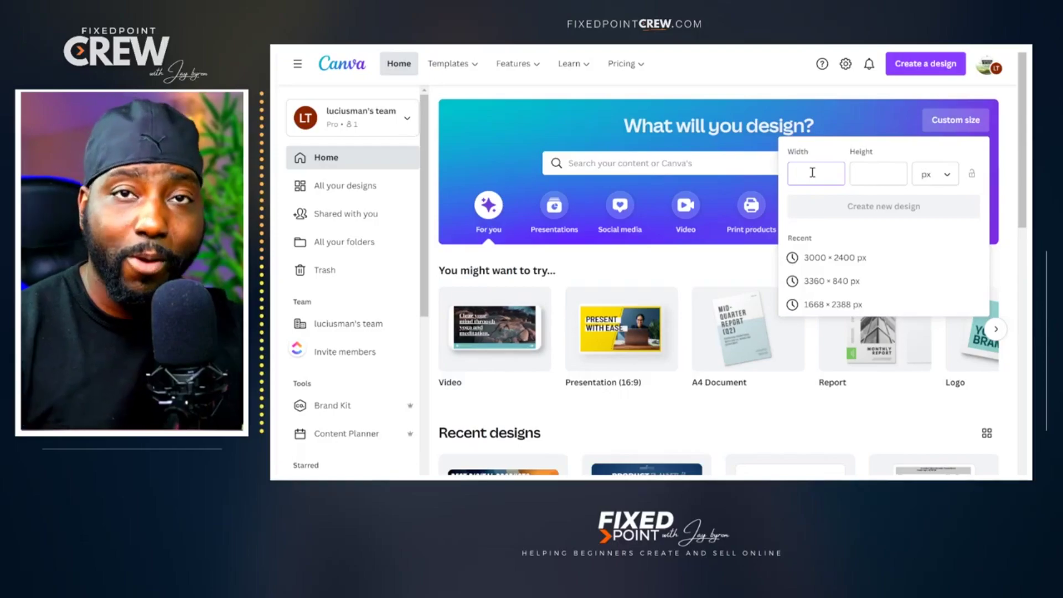
# Search the design templates for "thank you card".
pyautogui.click(701, 166)
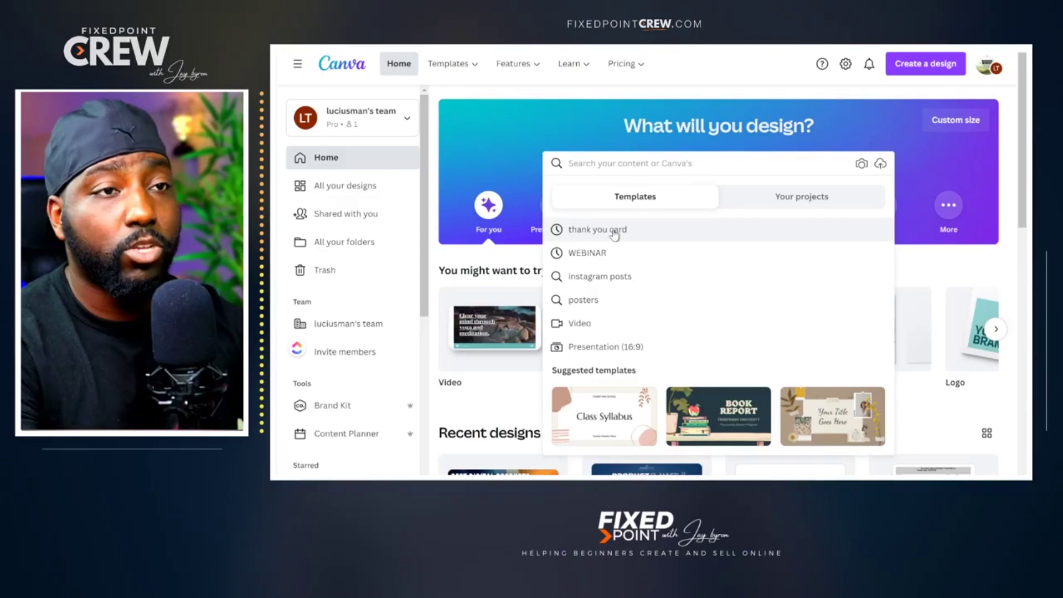
pyautogui.press('Escape')
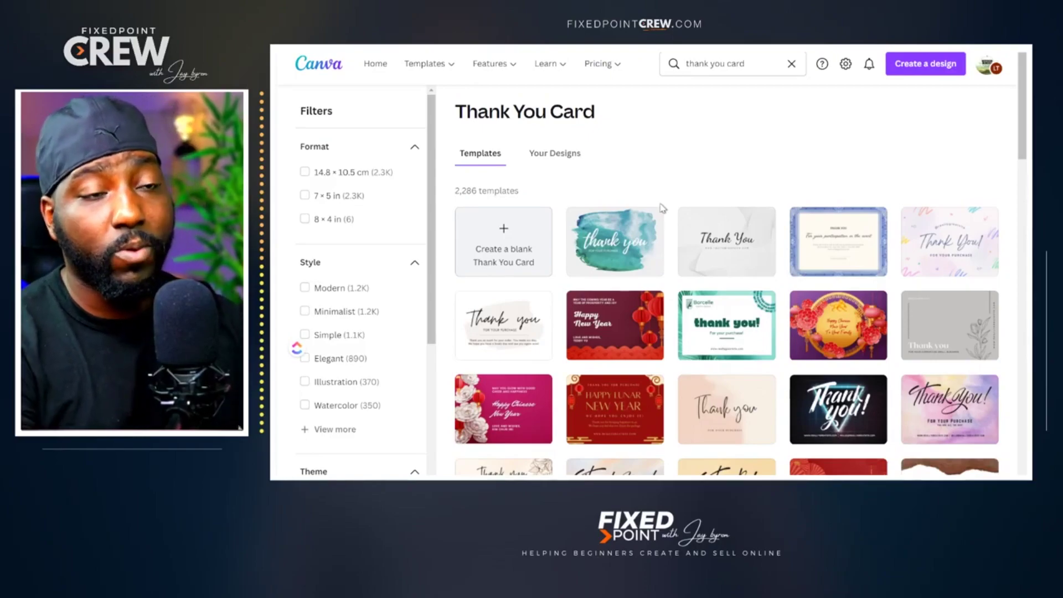
# Examine the thank you card template results for layout, style and wording ideas.
pyautogui.scroll(-4, 697, 235)
pyautogui.scroll(-1, 692, 237)
pyautogui.scroll(3, 692, 237)
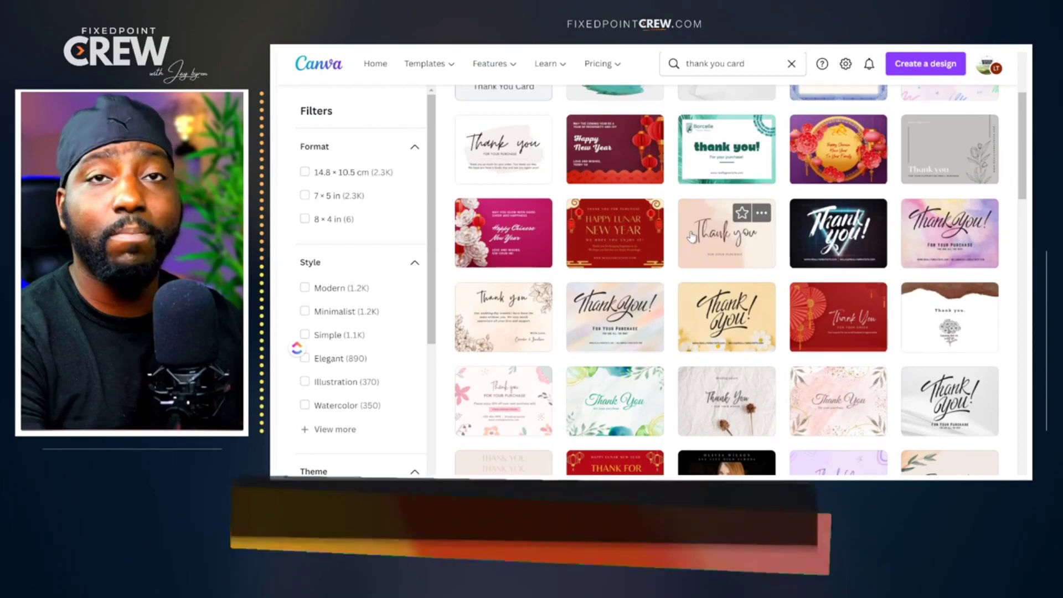
pyautogui.scroll(3, 691, 237)
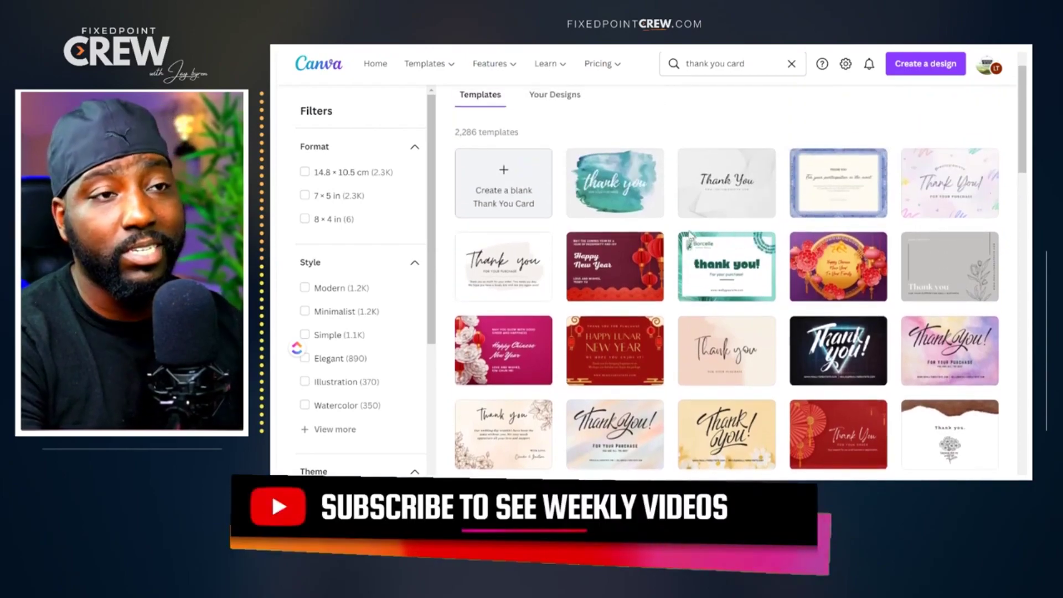
pyautogui.scroll(-2, 690, 237)
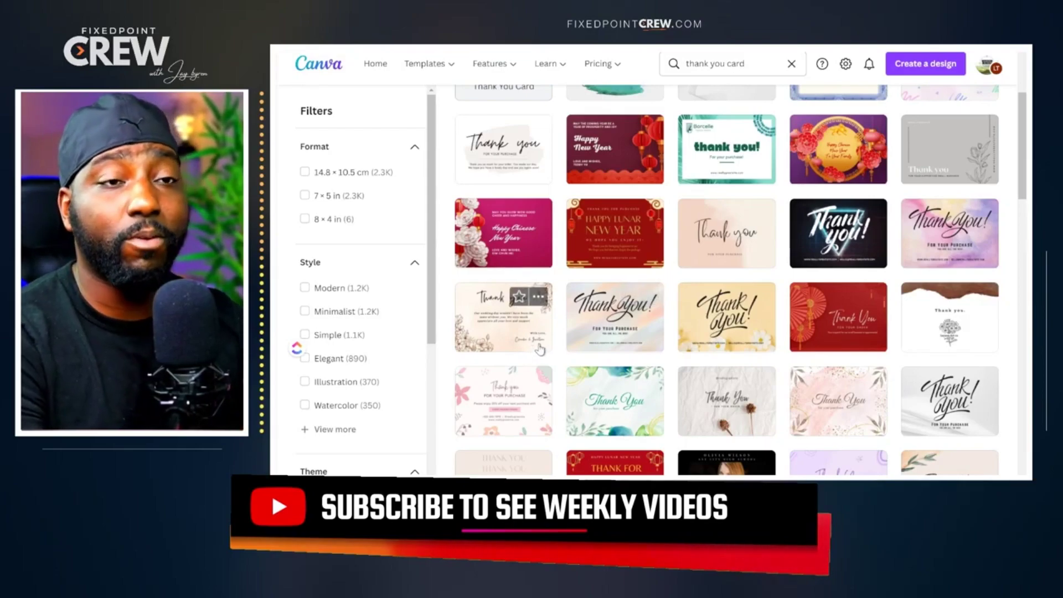
pyautogui.scroll(3, 539, 350)
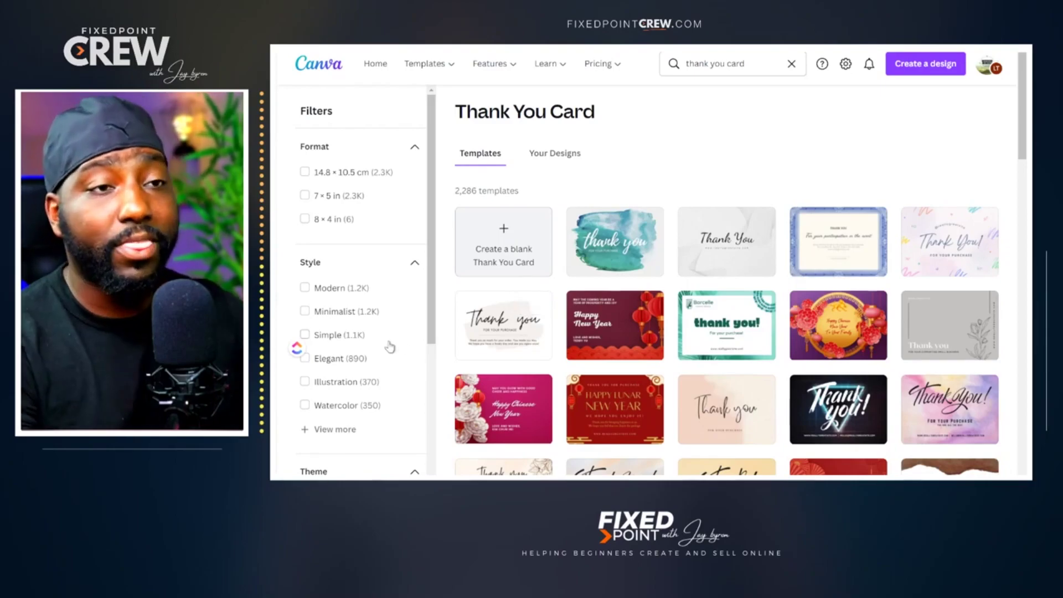
pyautogui.scroll(-5, 674, 287)
pyautogui.scroll(-10, 673, 288)
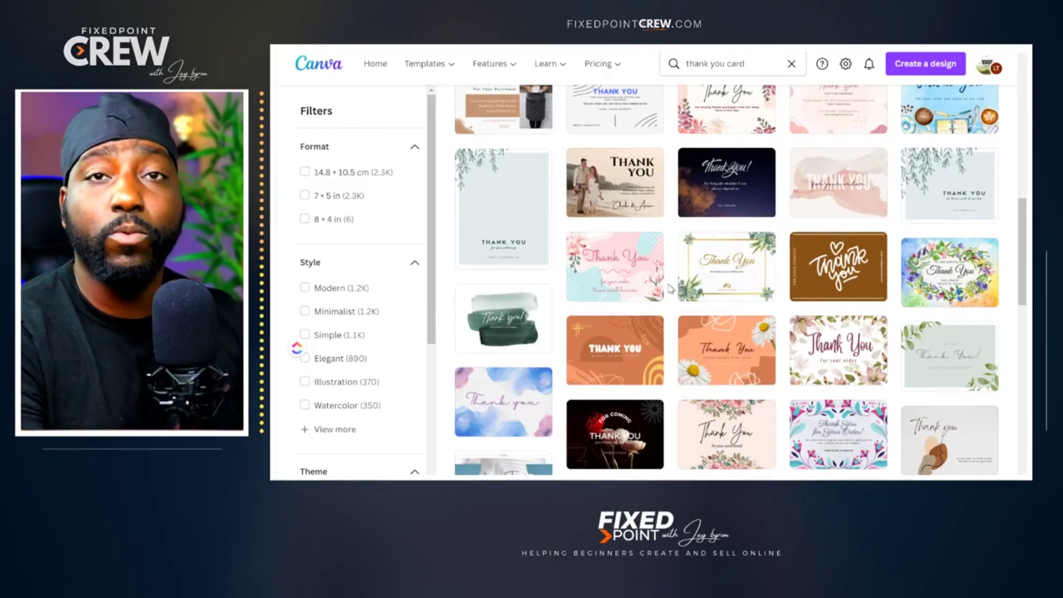
pyautogui.scroll(15, 671, 222)
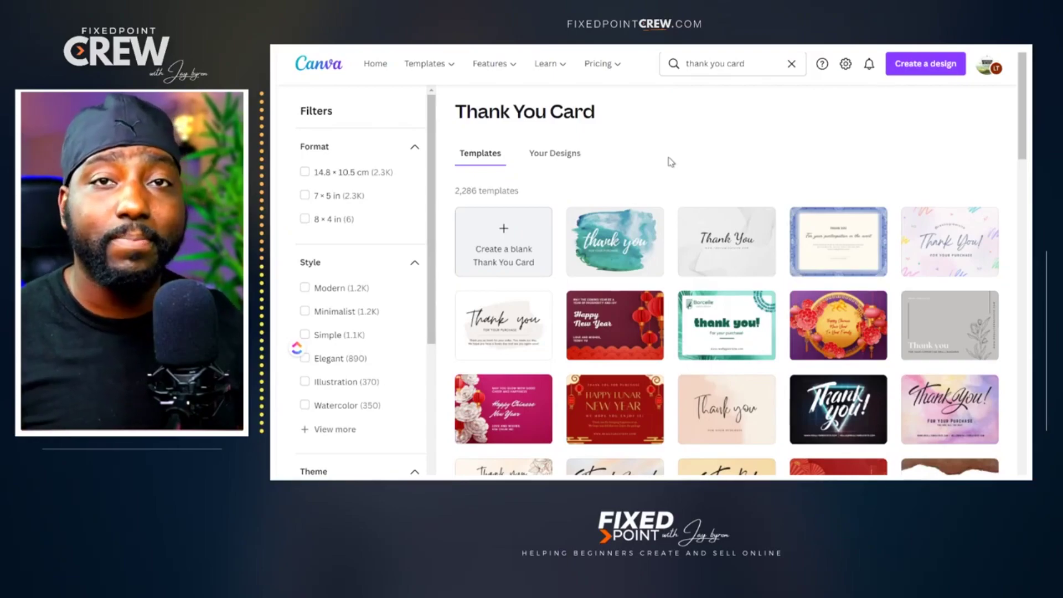
# Create a blank 7 x 5 in thank you card and open the elements library.
pyautogui.click(496, 263)
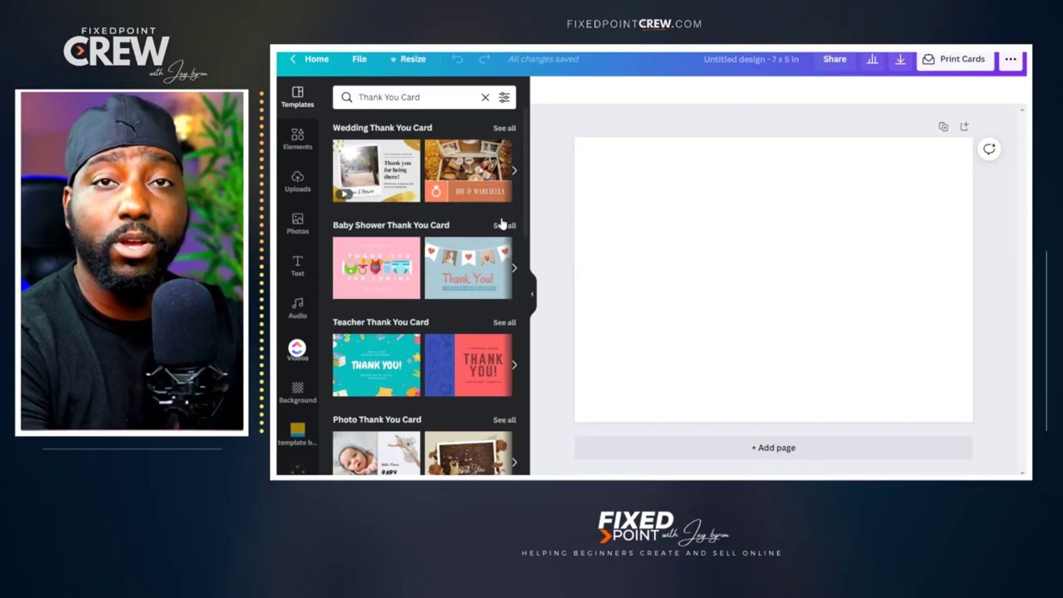
pyautogui.click(298, 145)
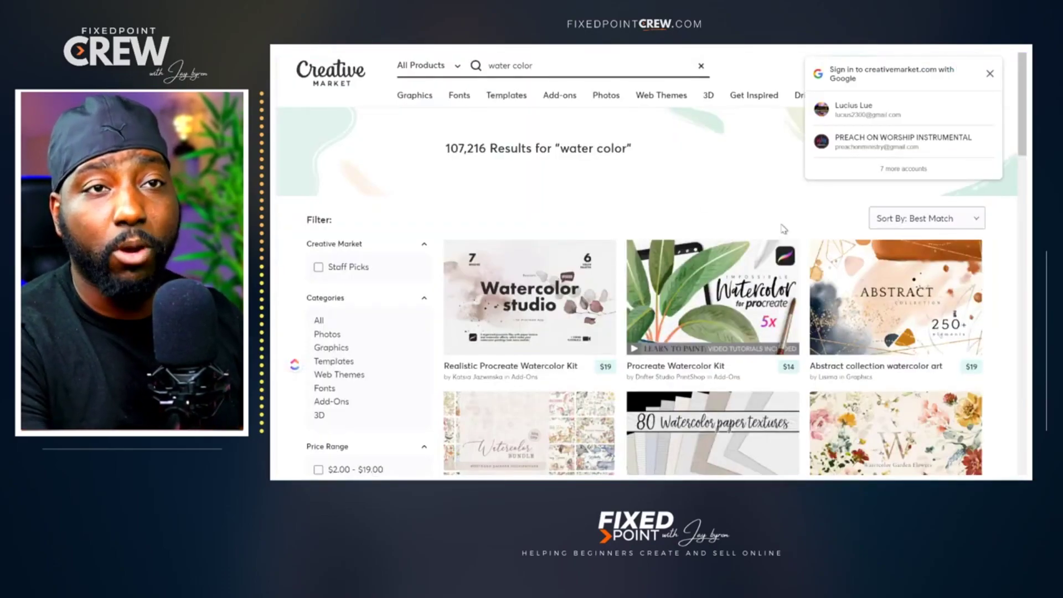
# Switch to Creative Market and examine the "water color" product results for graphics that could suit the card.
pyautogui.scroll(-3, 574, 347)
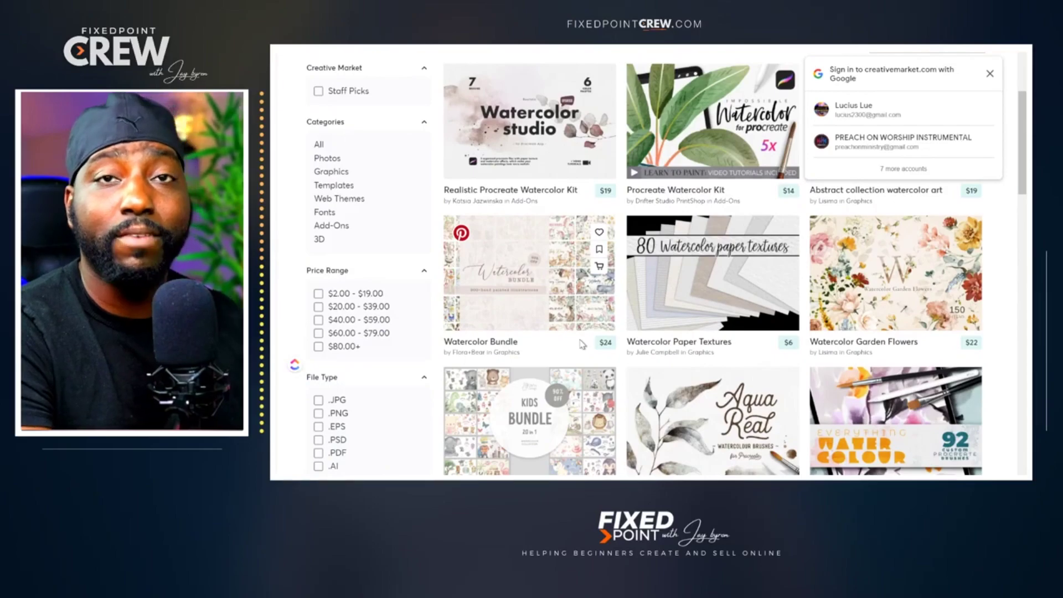
pyautogui.scroll(-7, 581, 344)
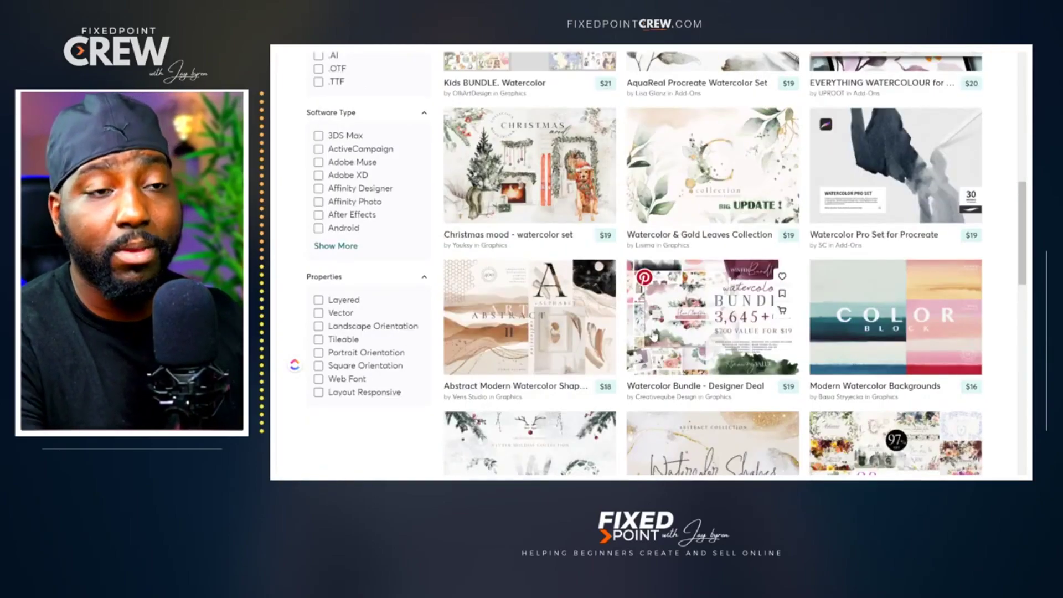
pyautogui.scroll(-6, 653, 334)
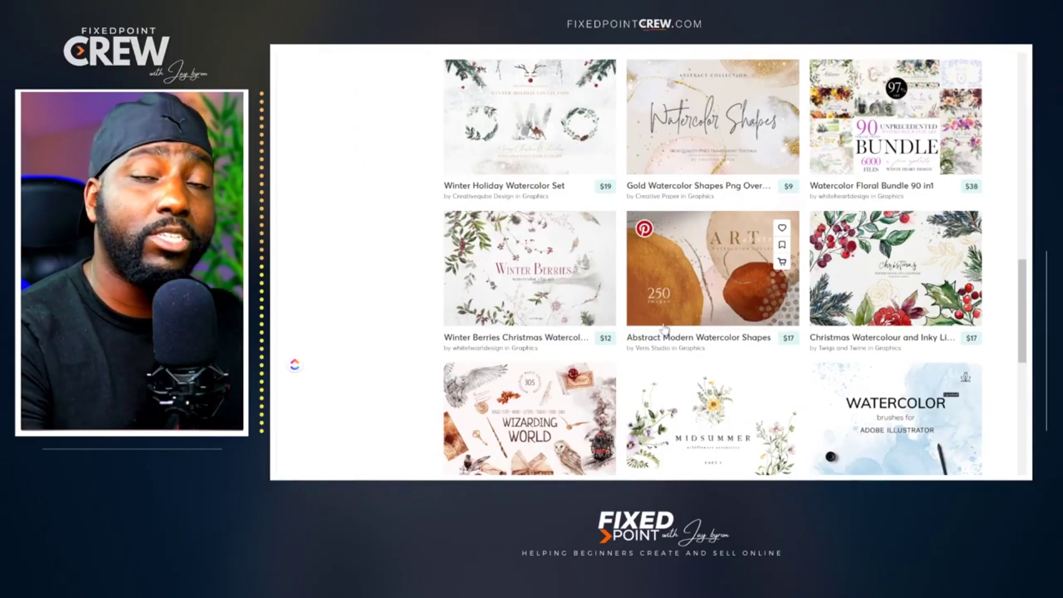
pyautogui.scroll(5, 681, 324)
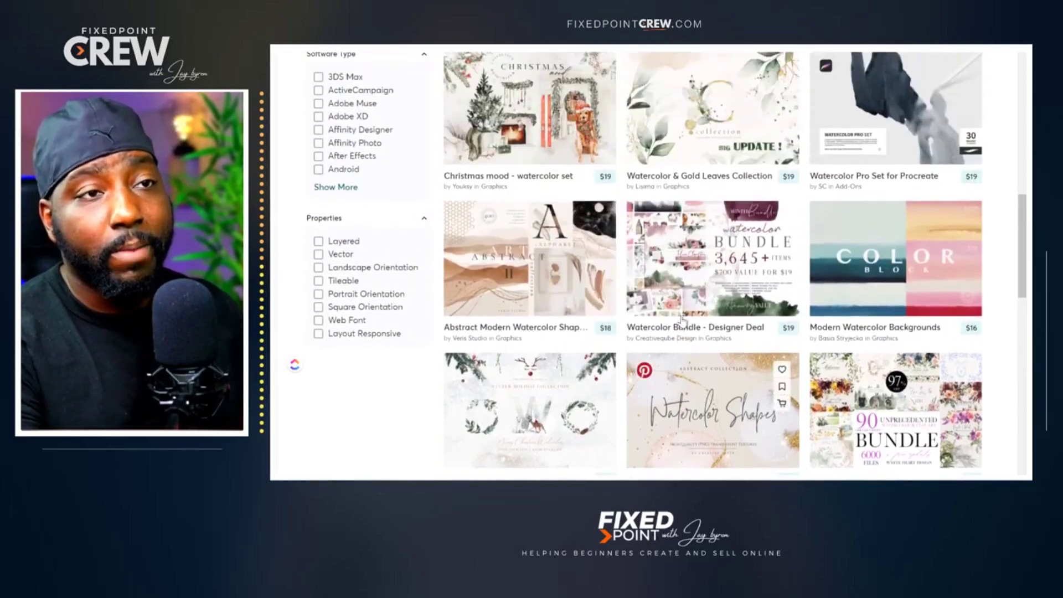
pyautogui.scroll(4, 681, 321)
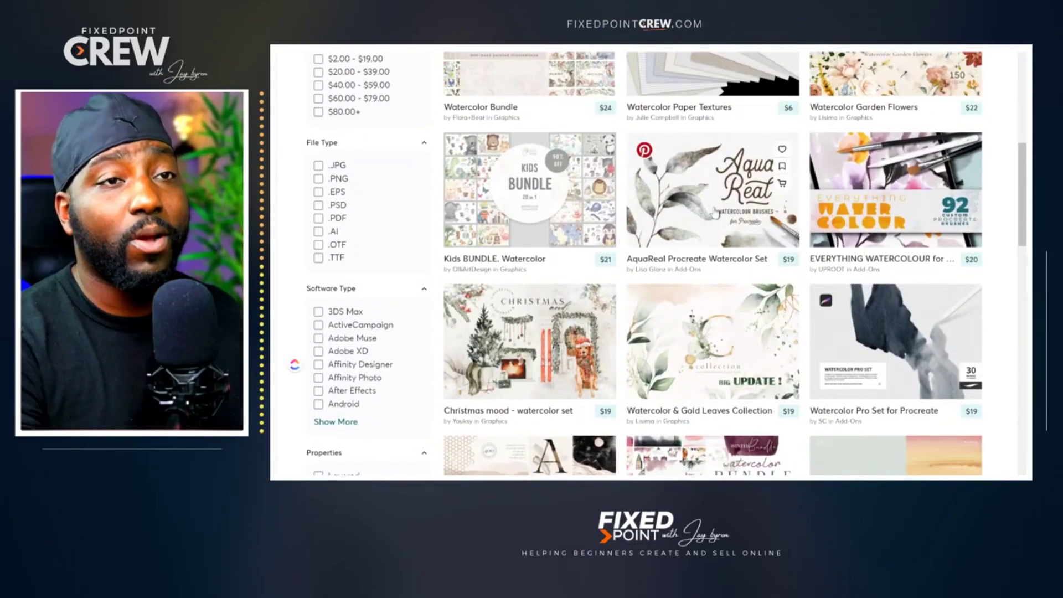
pyautogui.click(868, 209)
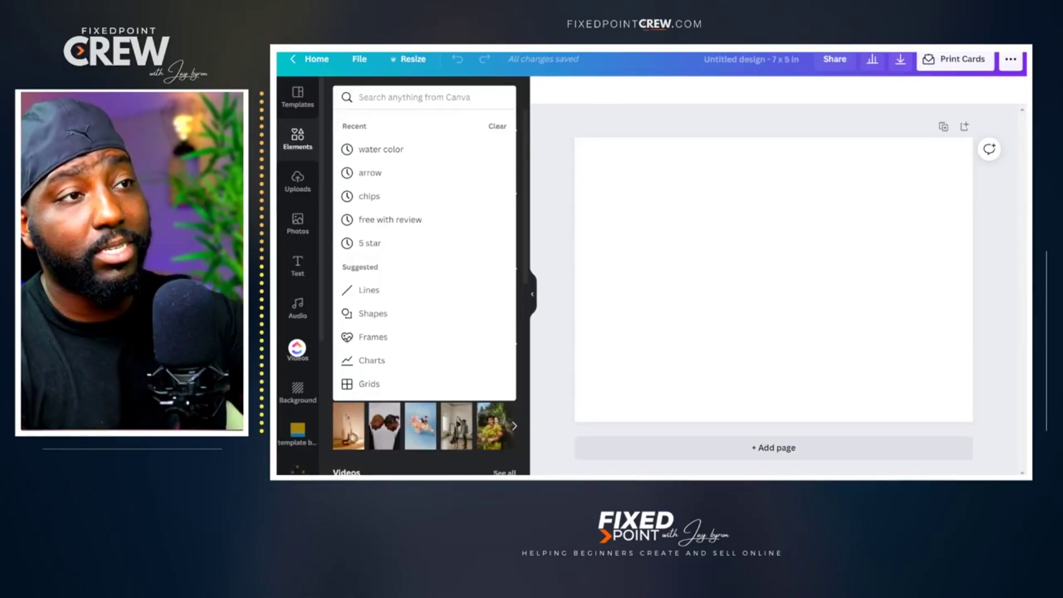
# Search Canva's elements for "water color".
pyautogui.press('Escape')
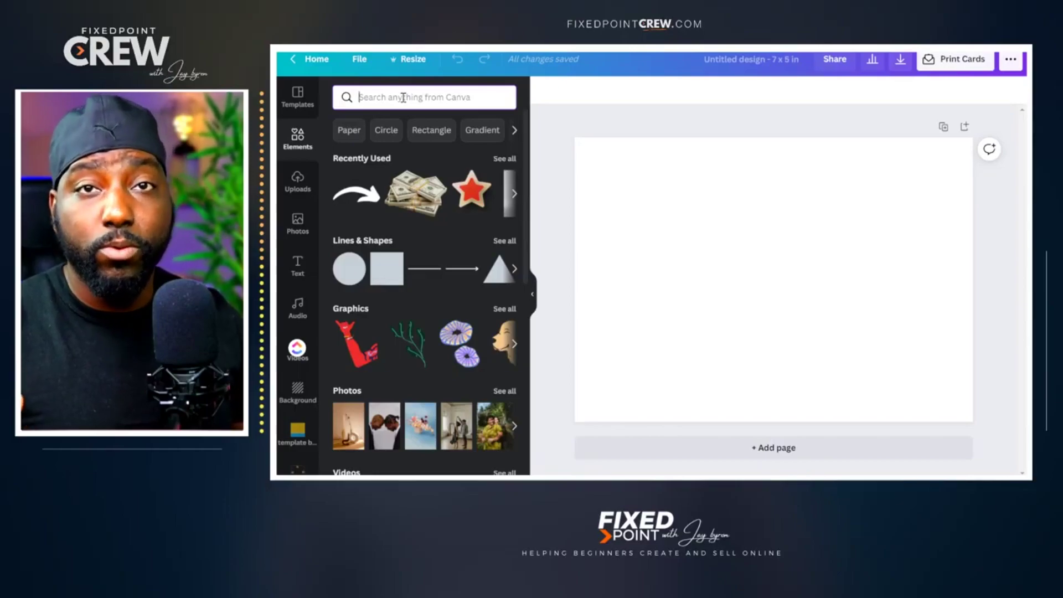
pyautogui.write('water color')
pyautogui.press('Return')
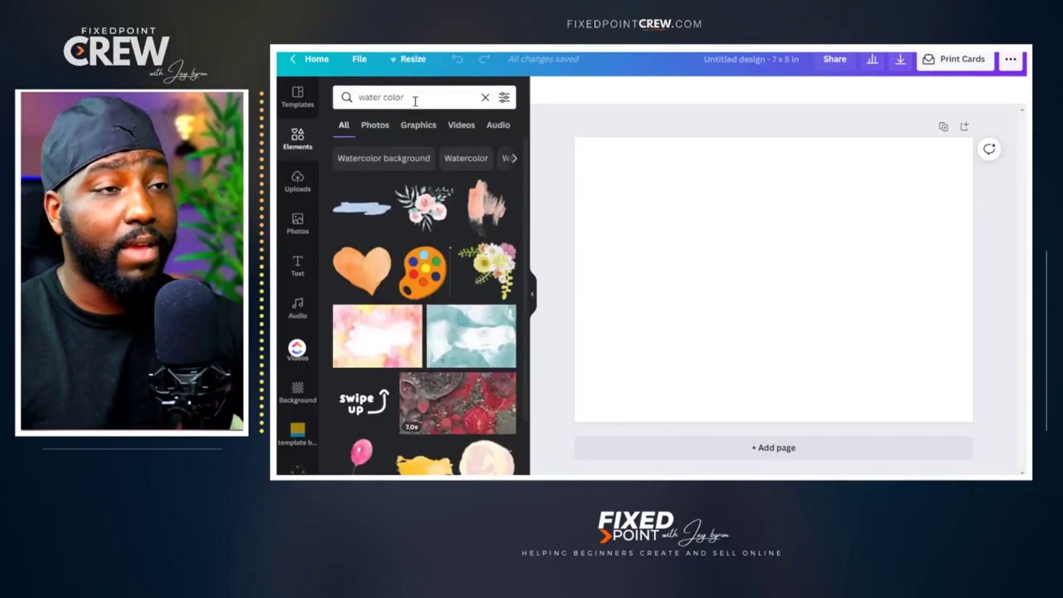
pyautogui.moveTo(394, 342)
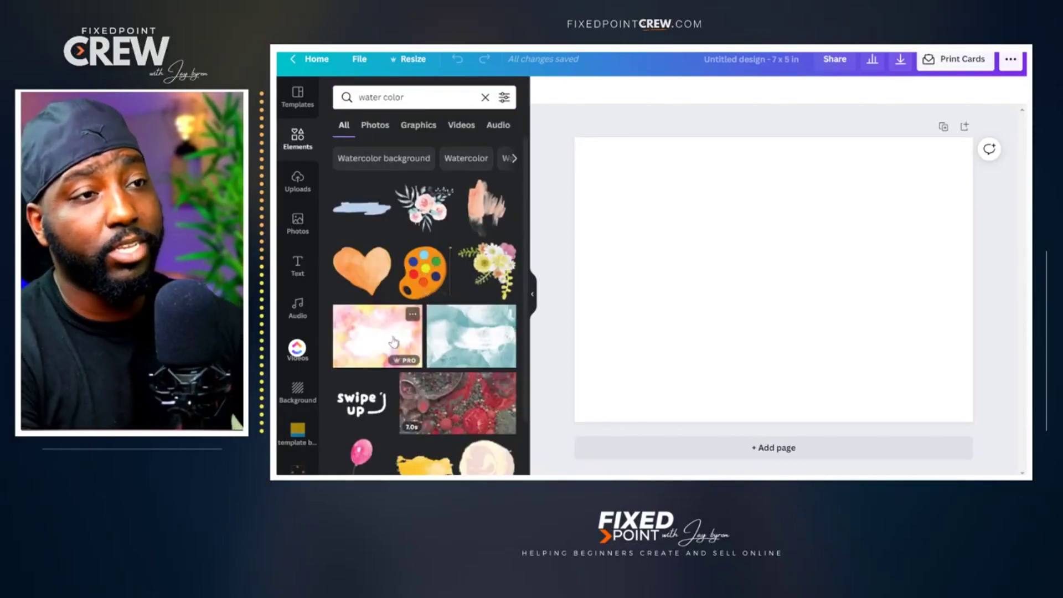
# Filter the water color elements to free items only and look through the results.
pyautogui.click(504, 98)
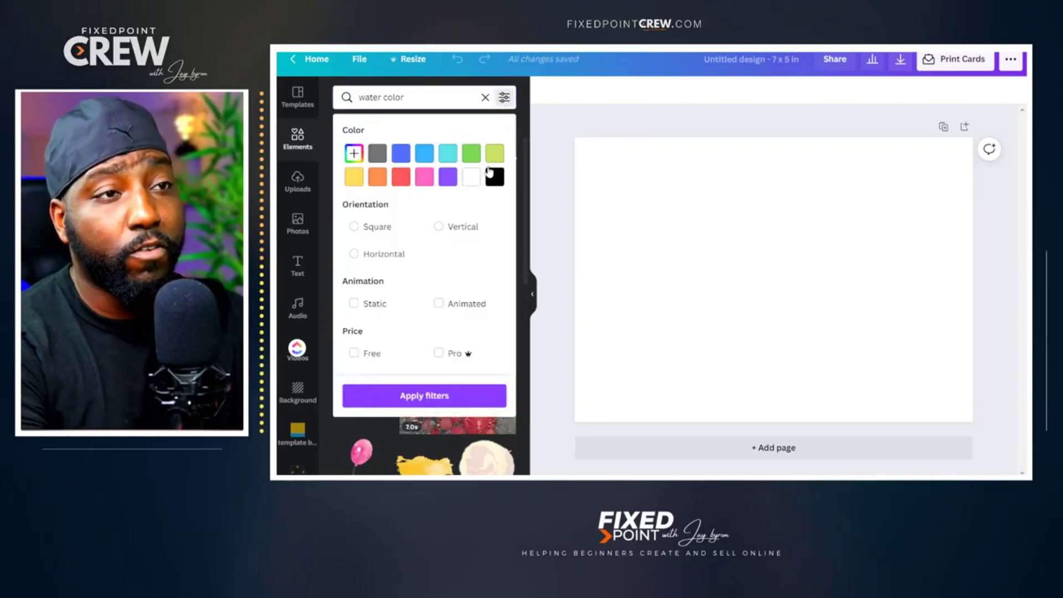
pyautogui.click(370, 357)
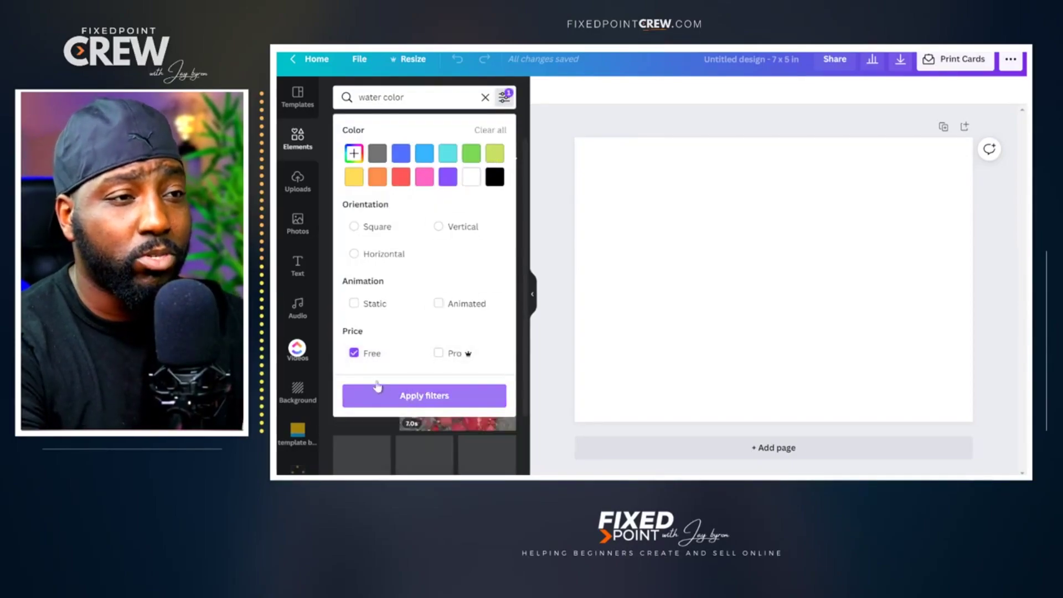
pyautogui.click(403, 402)
pyautogui.scroll(-1, 422, 390)
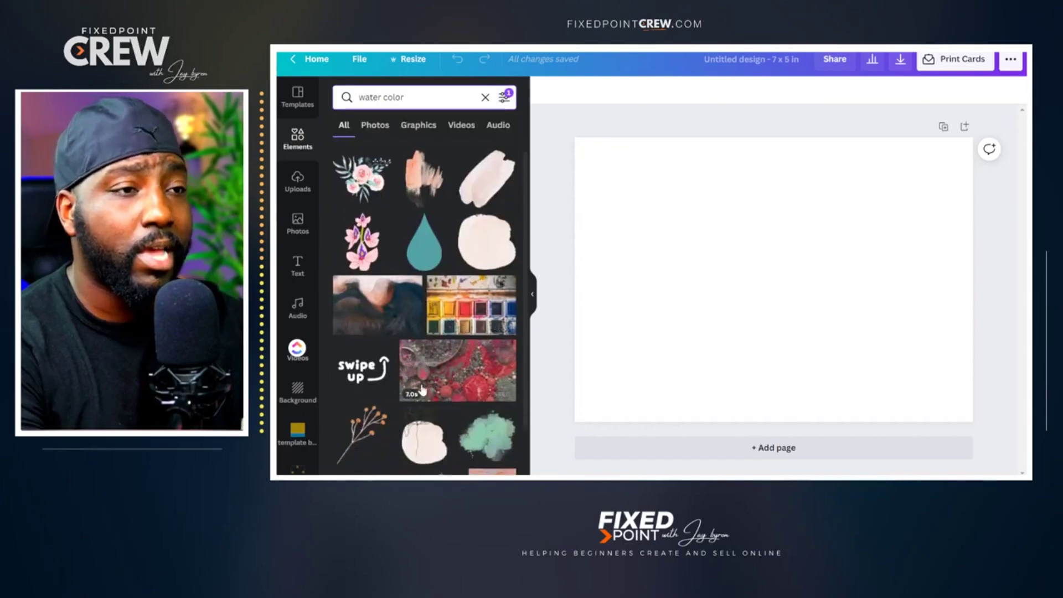
pyautogui.scroll(-10, 420, 390)
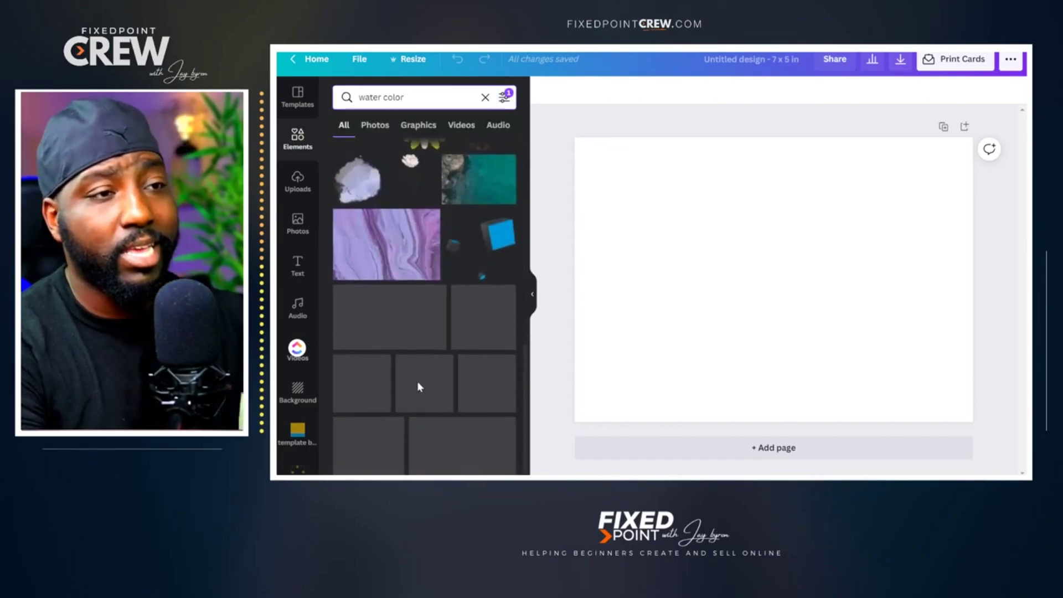
pyautogui.scroll(-5, 417, 386)
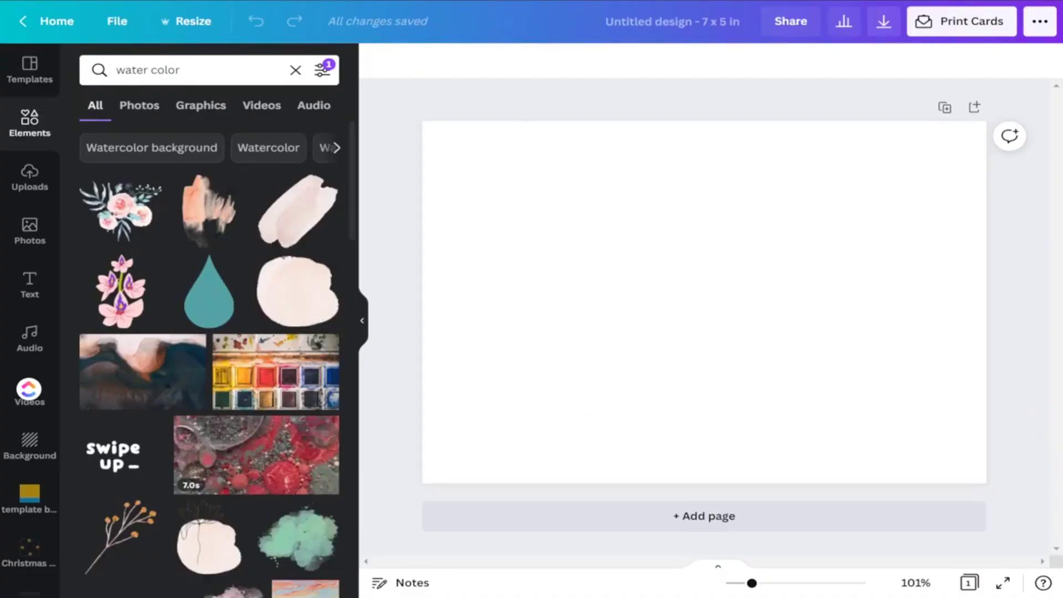
# Add the peach watercolor brush stroke to the card, rotate it a quarter turn clockwise and centre it on the page.
pyautogui.click(209, 213)
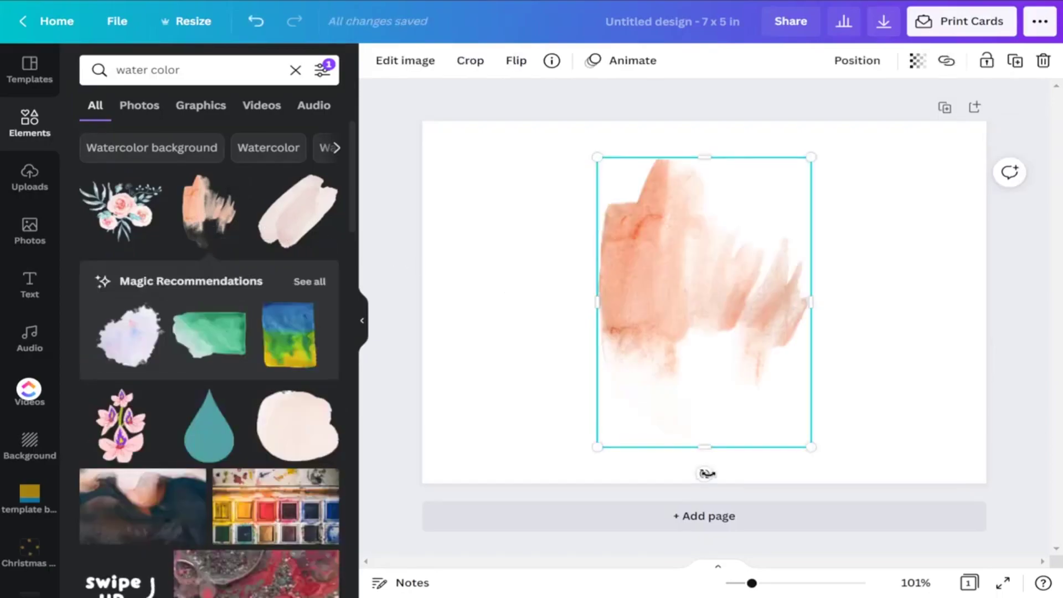
pyautogui.moveTo(705, 474); pyautogui.dragTo(527, 249)
pyautogui.moveTo(547, 203); pyautogui.dragTo(437, 209)
pyautogui.moveTo(709, 289); pyautogui.dragTo(741, 305)
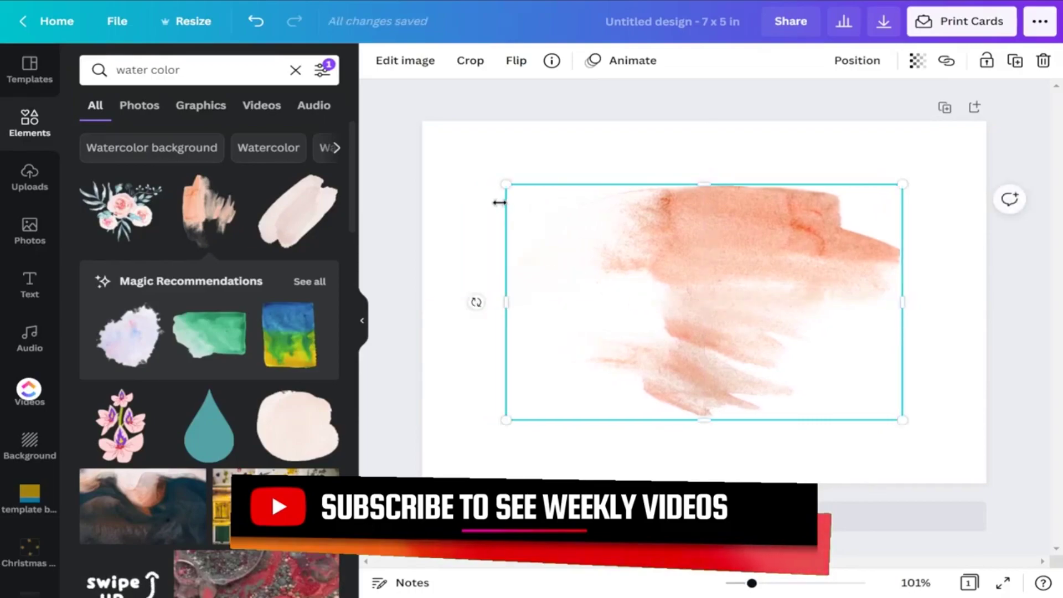
# Enlarge the brush stroke from two opposite corners so it fills most of the card.
pyautogui.moveTo(506, 185); pyautogui.dragTo(491, 178)
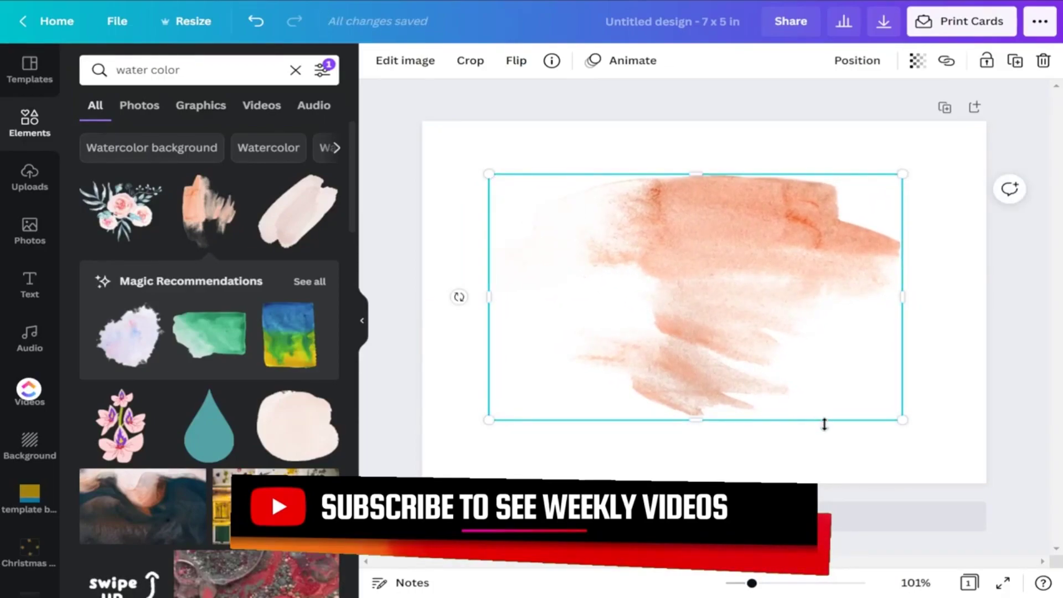
pyautogui.moveTo(903, 419); pyautogui.dragTo(912, 431)
pyautogui.click(783, 439)
pyautogui.click(702, 303)
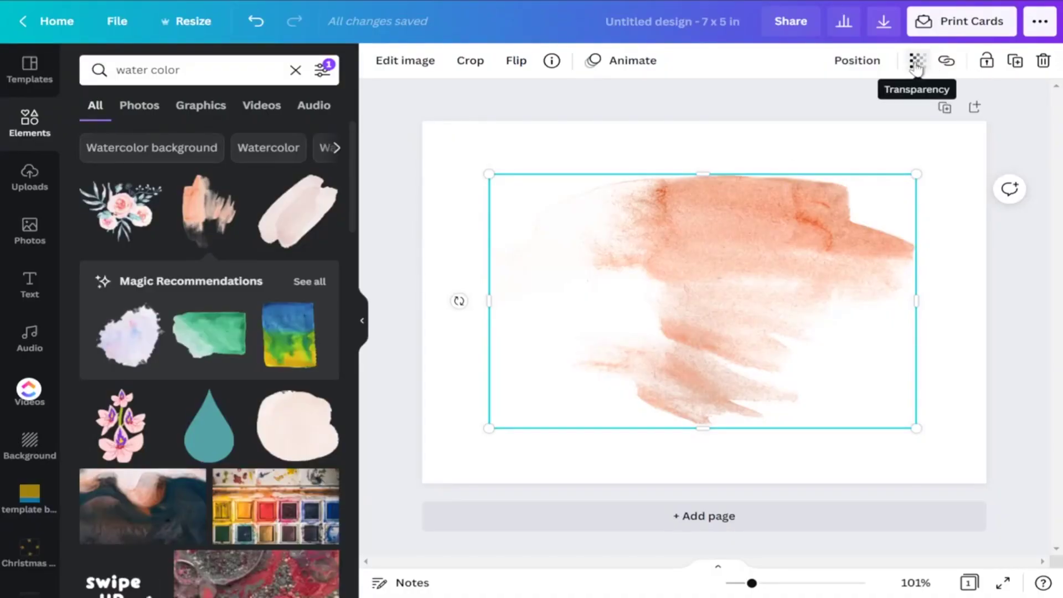
# Set the brush stroke's transparency to 31 and deselect it.
pyautogui.click(917, 63)
pyautogui.moveTo(859, 113); pyautogui.dragTo(790, 120)
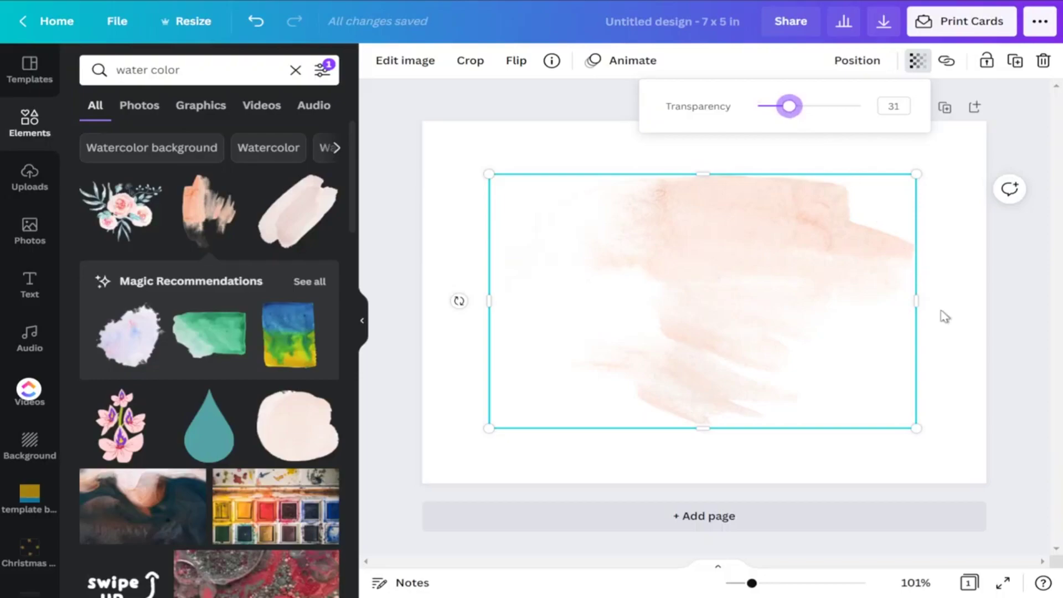
pyautogui.click(955, 343)
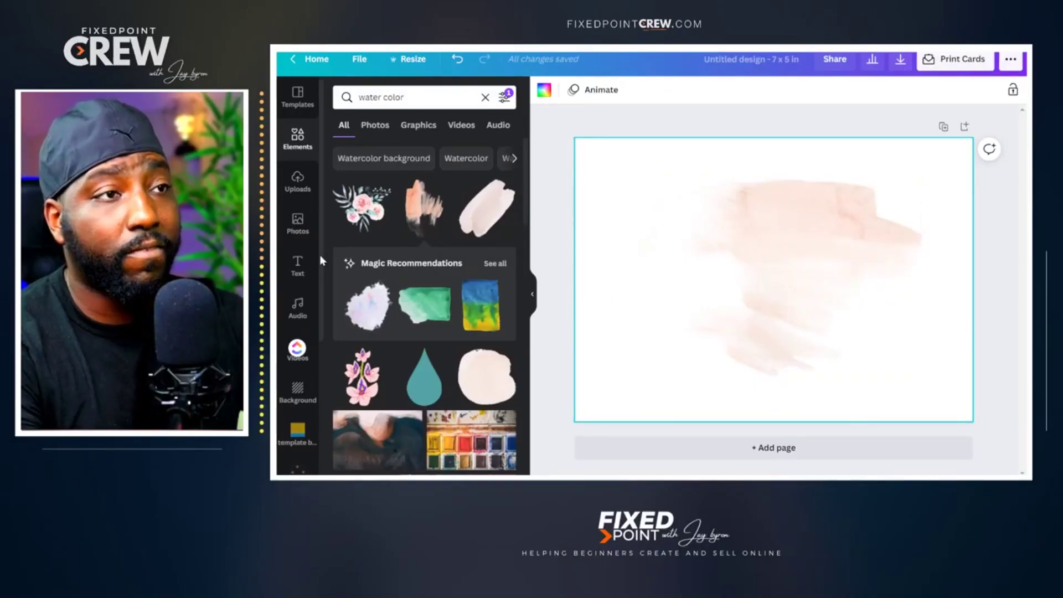
# Add a heading text box to the card.
pyautogui.click(295, 270)
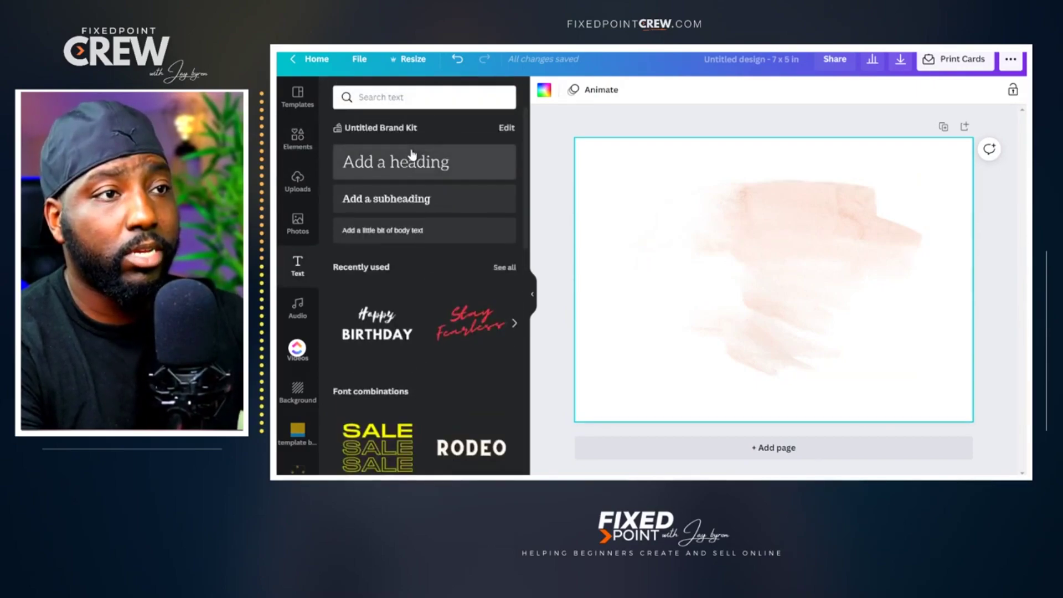
pyautogui.press('t')
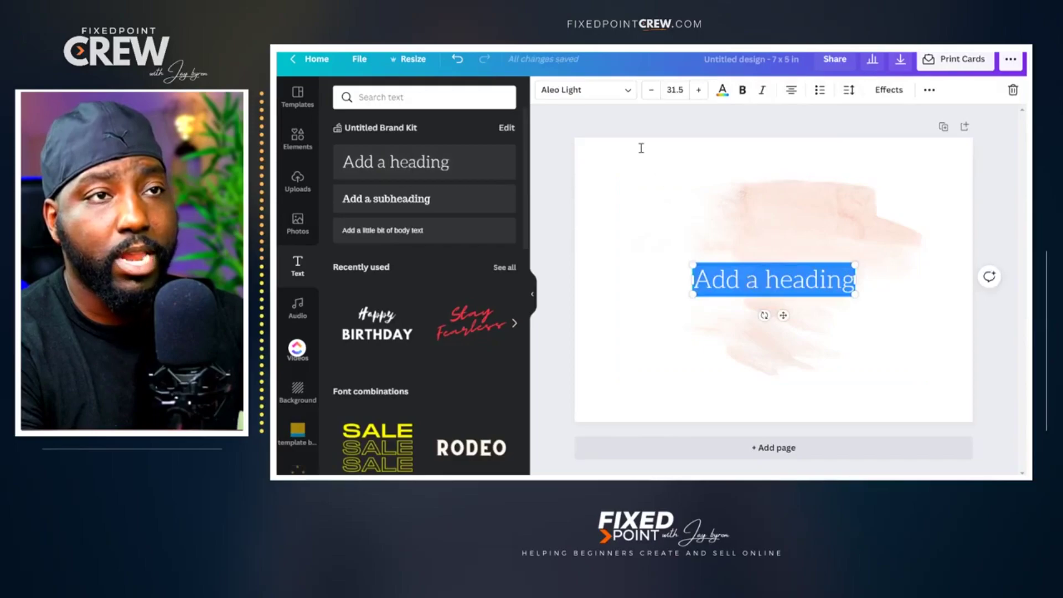
pyautogui.click(629, 92)
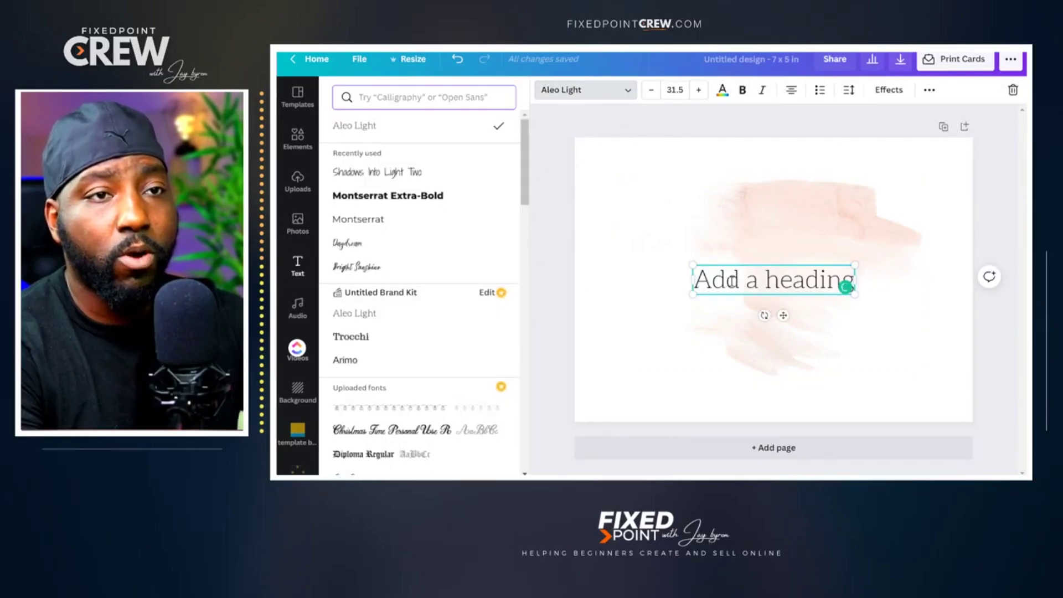
pyautogui.write('`')
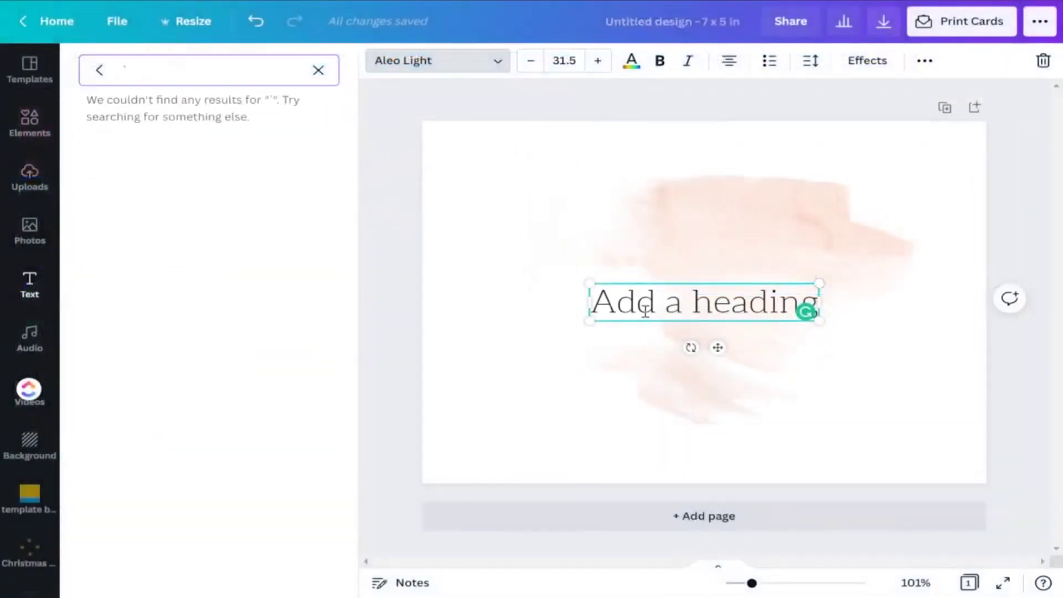
pyautogui.click(642, 306)
pyautogui.hotkey('ctrl', 'a')
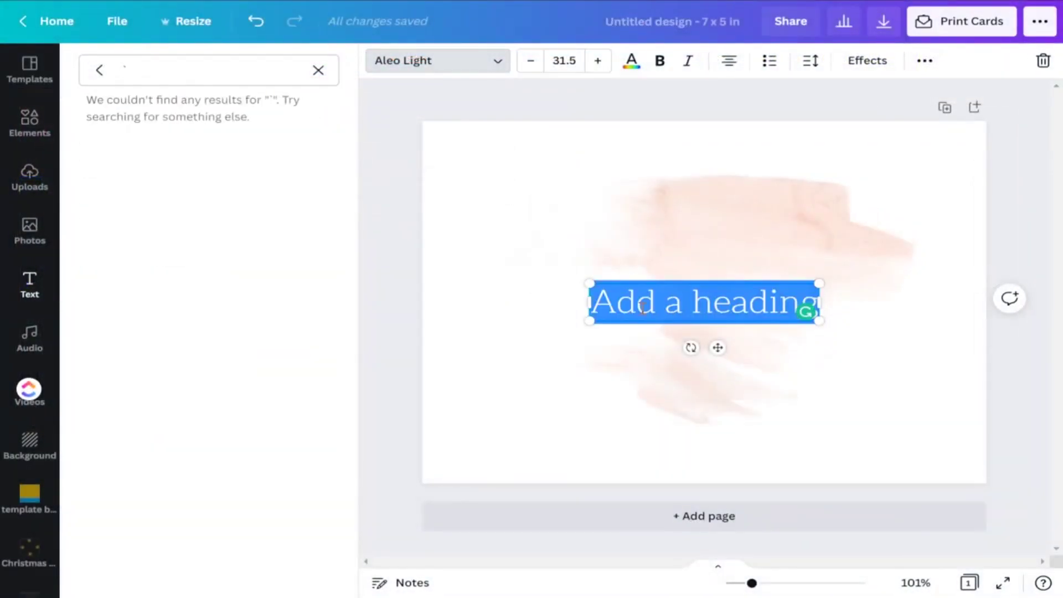
pyautogui.click(547, 290)
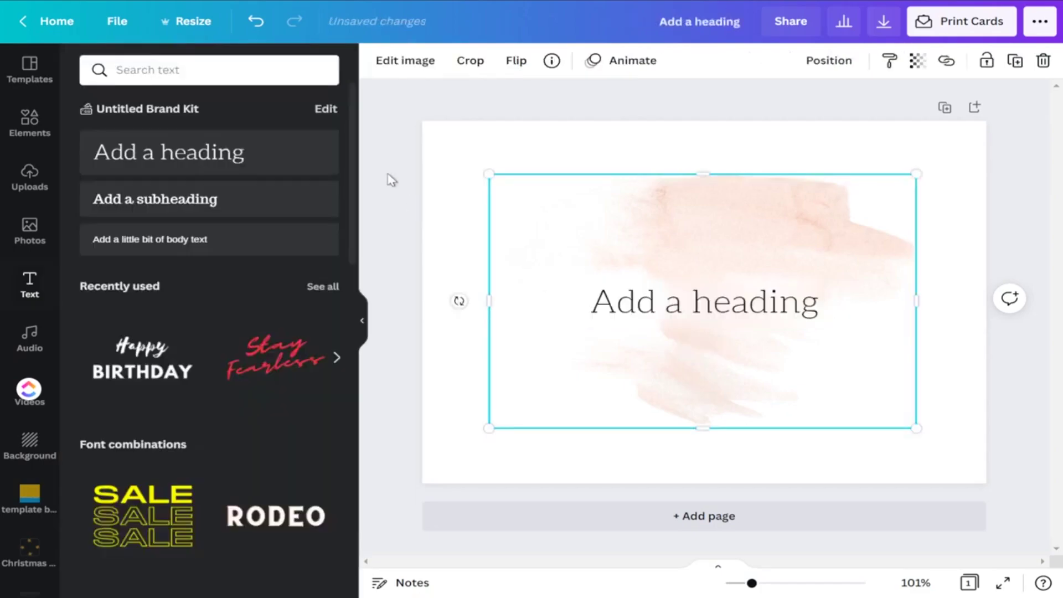
# Set the heading's font to Alex Brush from the Handwriting fonts.
pyautogui.click(652, 316)
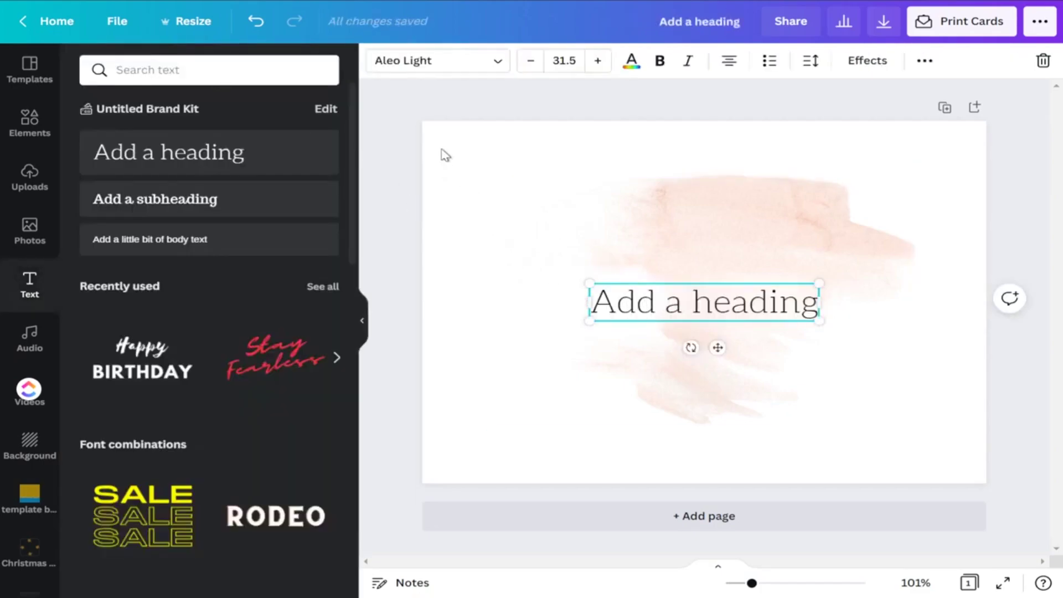
pyautogui.click(498, 61)
pyautogui.write('`')
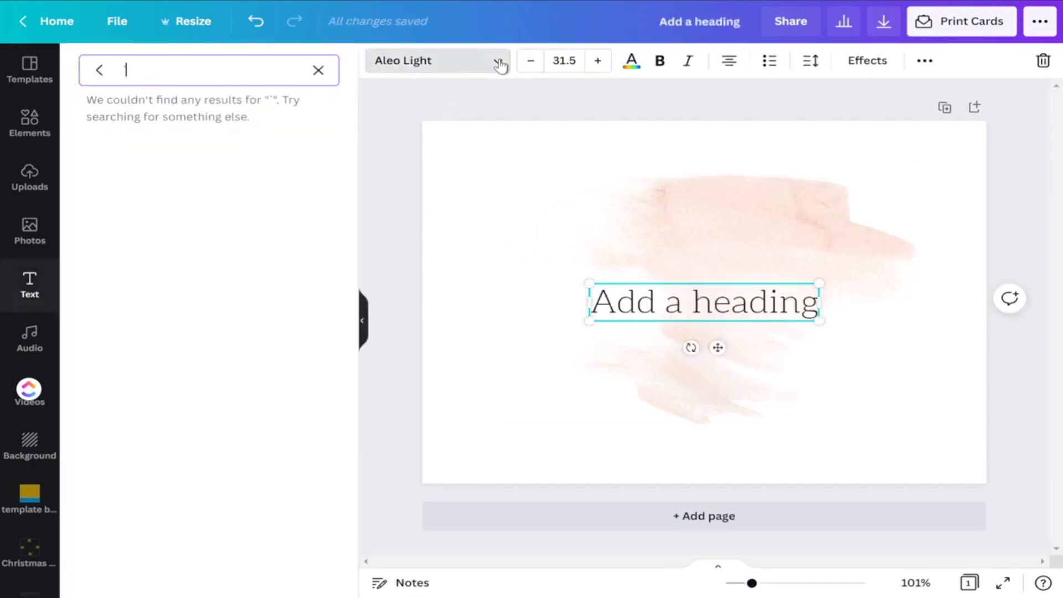
pyautogui.click(318, 71)
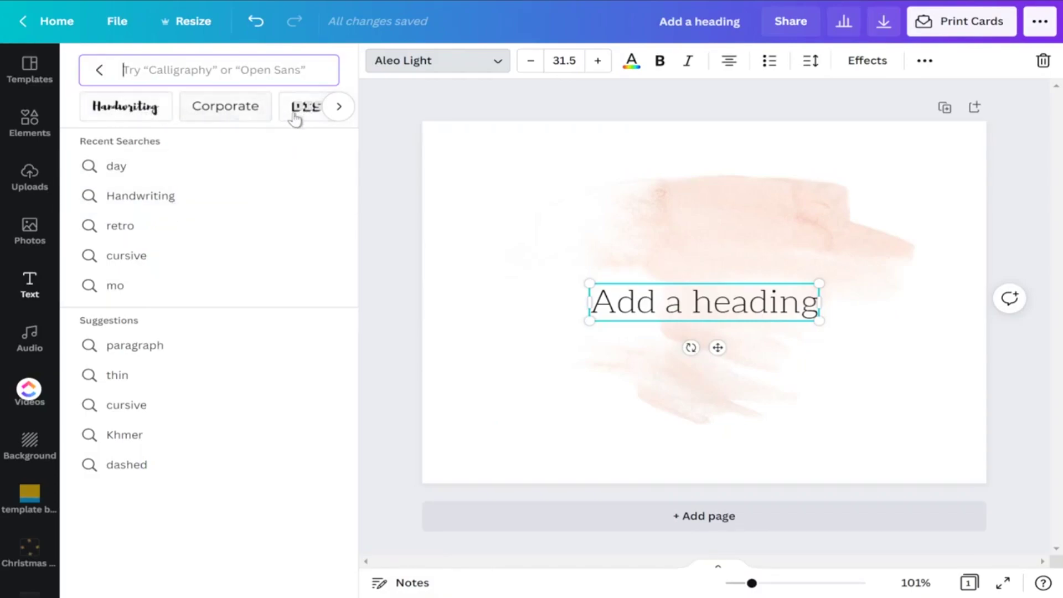
pyautogui.click(337, 108)
pyautogui.click(337, 109)
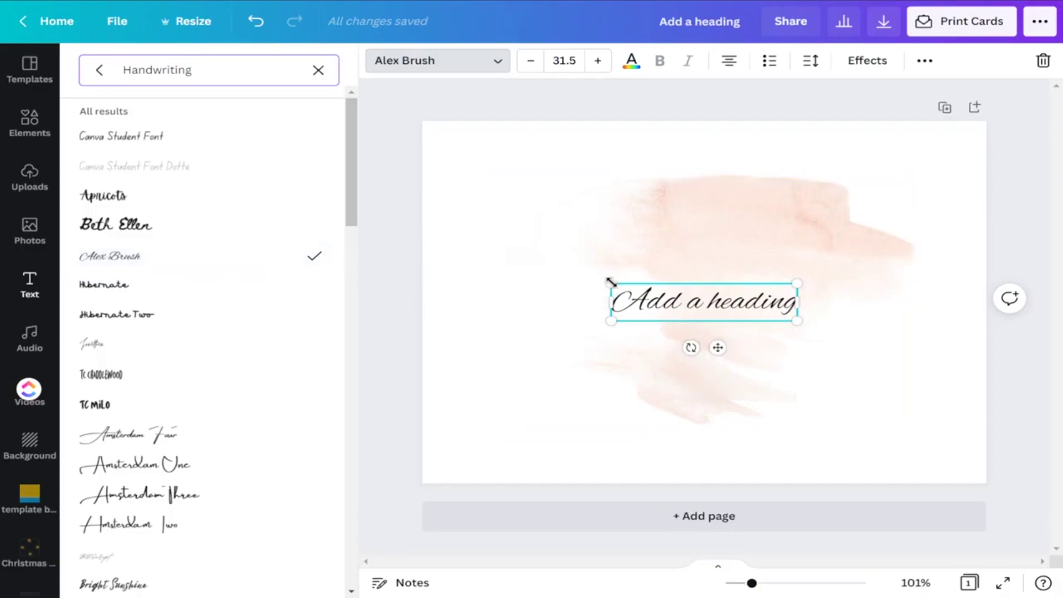
# Change the heading text to "Thank you !", enlarged to size 74.9 and centred over the upper part of the brush stroke.
pyautogui.doubleClick(646, 306)
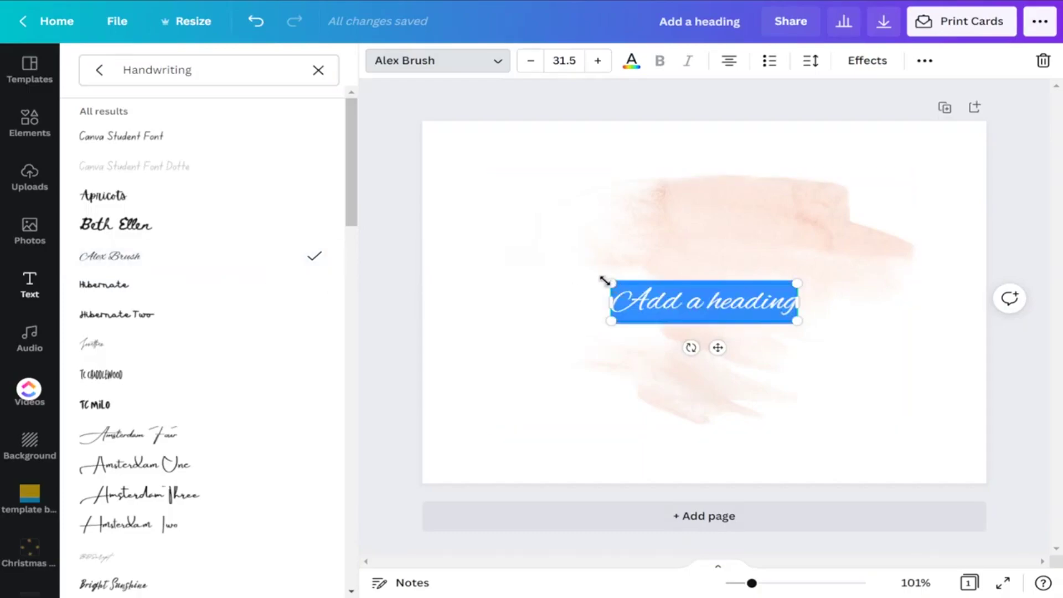
pyautogui.moveTo(603, 284); pyautogui.dragTo(472, 247)
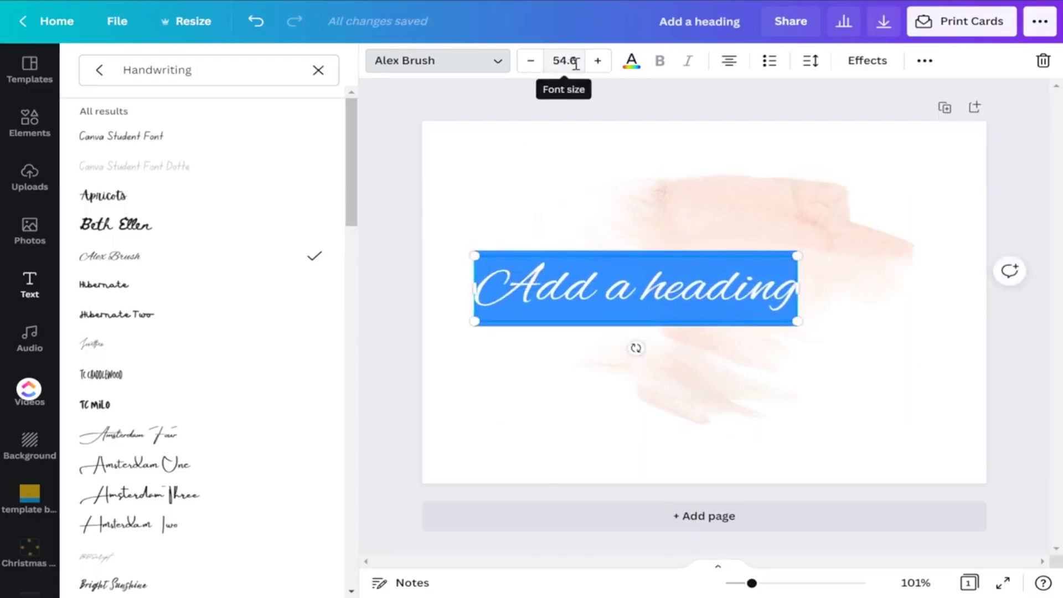
pyautogui.click(737, 418)
pyautogui.moveTo(607, 299); pyautogui.dragTo(704, 222)
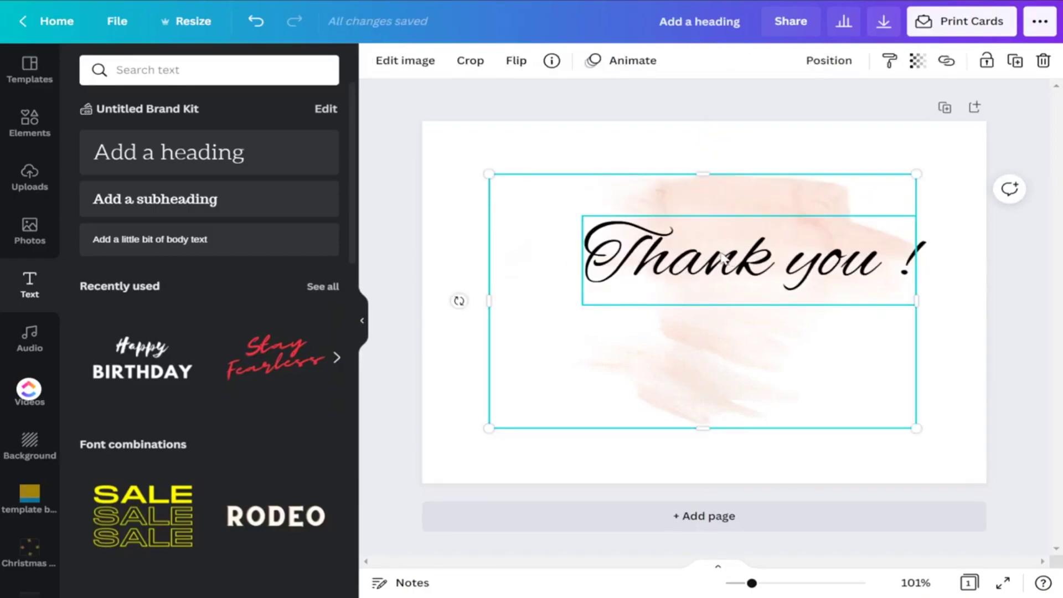
pyautogui.moveTo(722, 257); pyautogui.dragTo(683, 218)
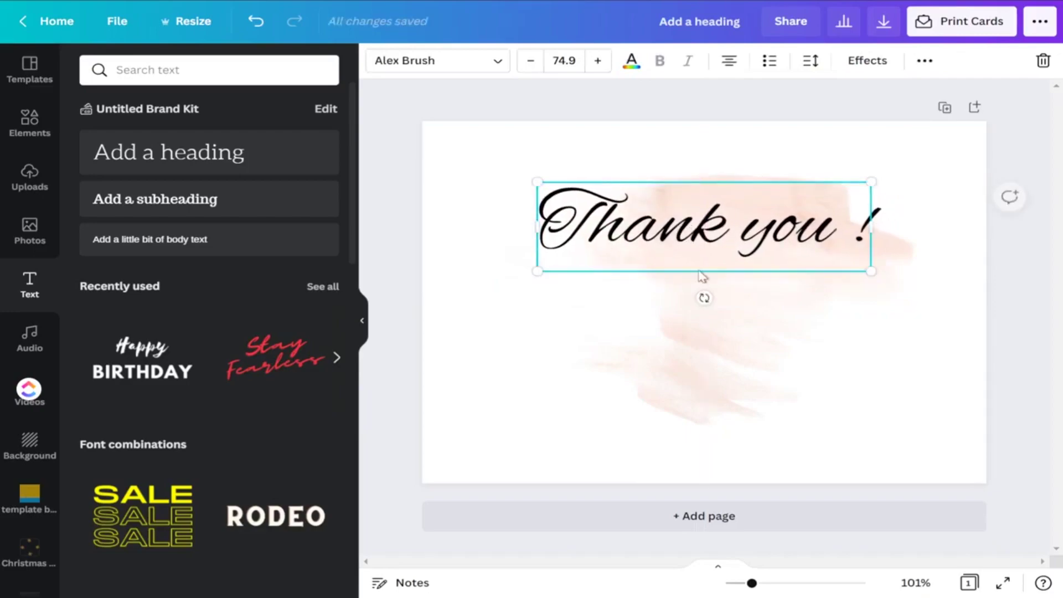
# Lock the watercolor brush stroke in place on the card.
pyautogui.click(716, 391)
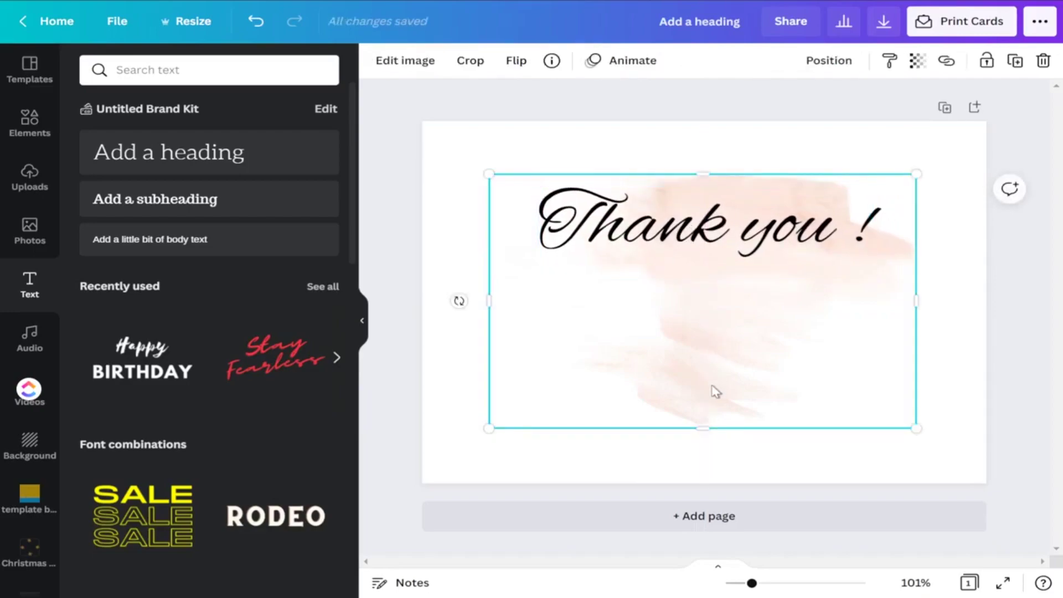
pyautogui.click(987, 62)
pyautogui.click(941, 399)
pyautogui.click(753, 392)
pyautogui.click(1018, 61)
pyautogui.hotkey('ctrl', 'z')
pyautogui.press('Escape')
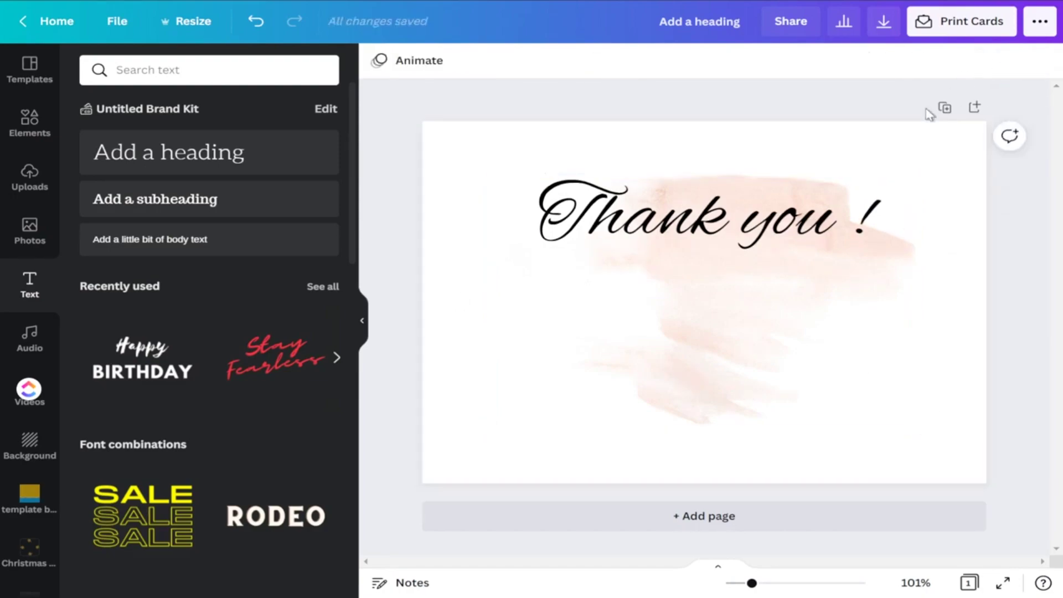
# Reposition the "Thank you !" heading so it is centred over the upper part of the locked brush stroke.
pyautogui.moveTo(723, 244); pyautogui.dragTo(686, 233)
pyautogui.click(703, 289)
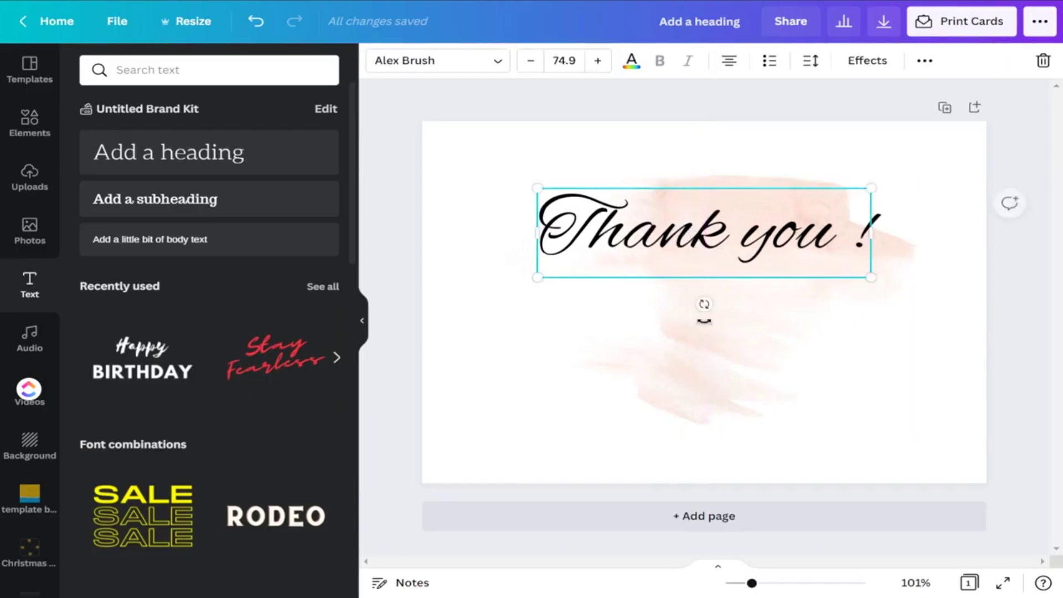
pyautogui.click(701, 390)
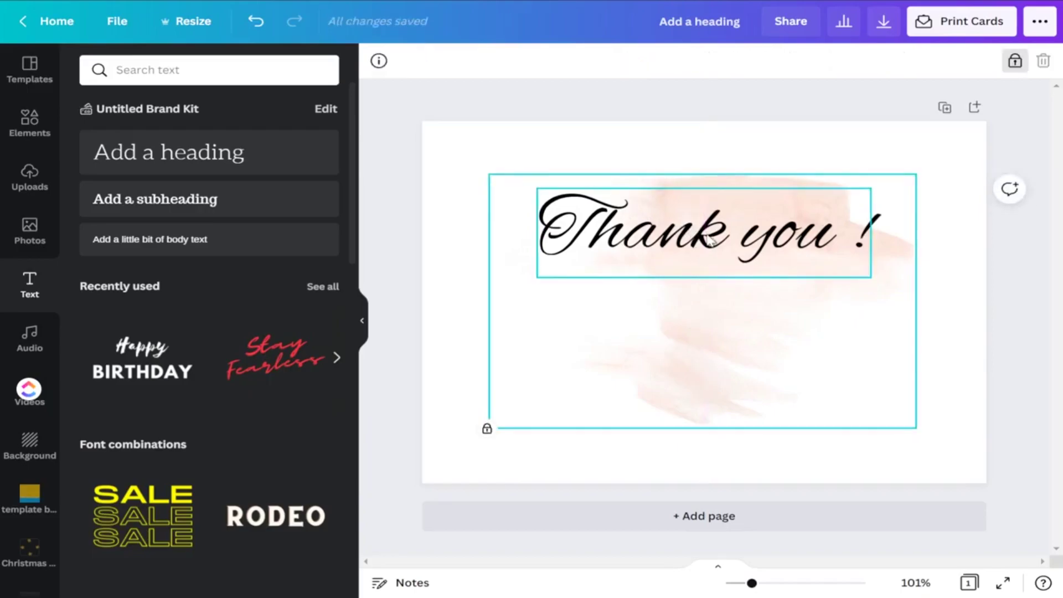
pyautogui.click(708, 240)
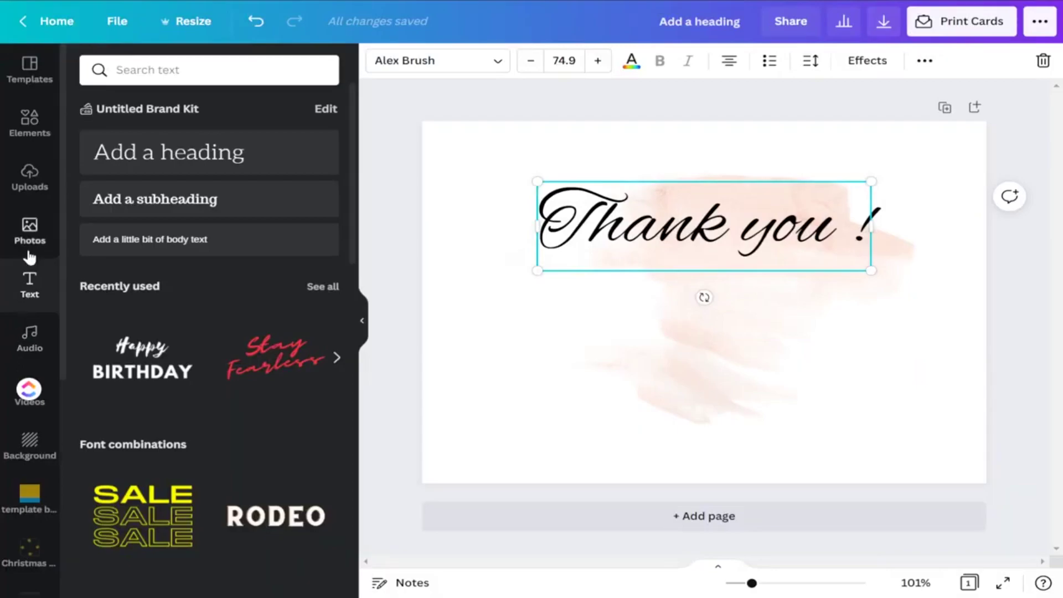
# Add a plain straight line from the line and shape elements to the card.
pyautogui.click(29, 123)
pyautogui.click(297, 71)
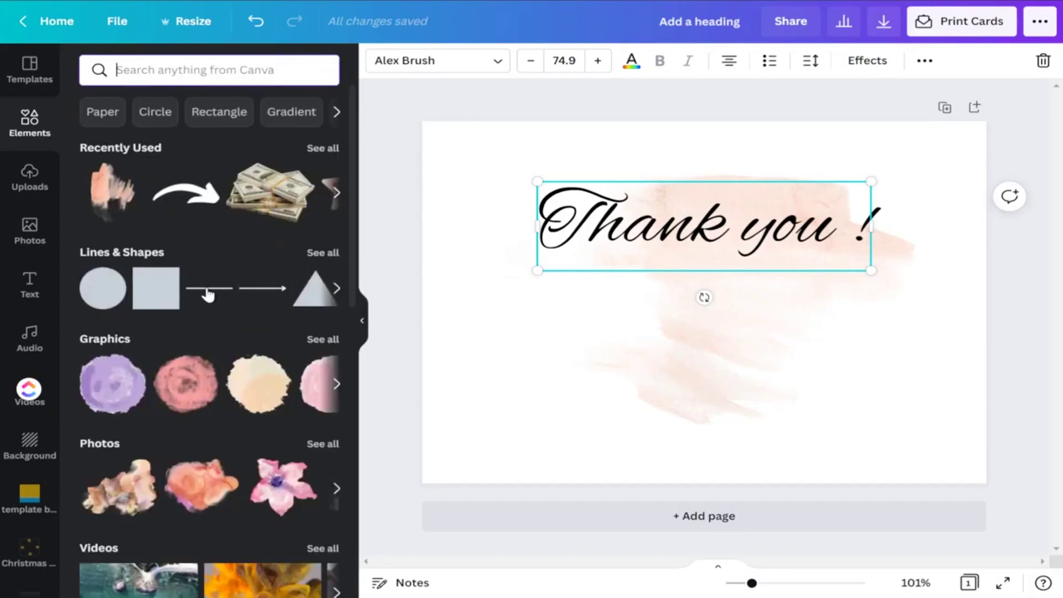
pyautogui.click(207, 292)
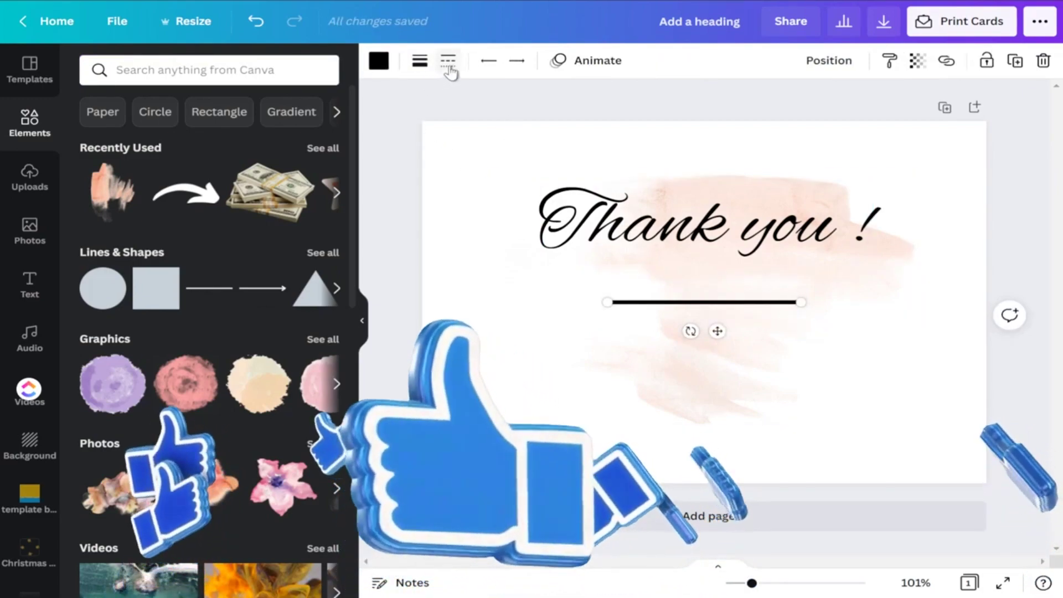
# Give the line a dotted style and reduce its line weight to a thin stroke.
pyautogui.click(449, 69)
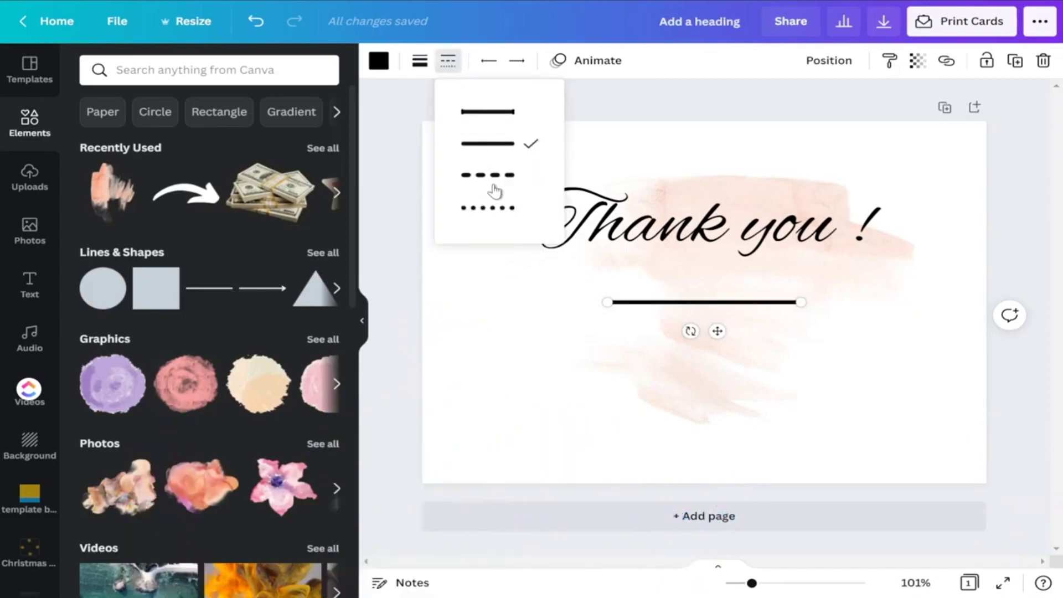
pyautogui.click(498, 212)
pyautogui.click(482, 177)
pyautogui.click(419, 62)
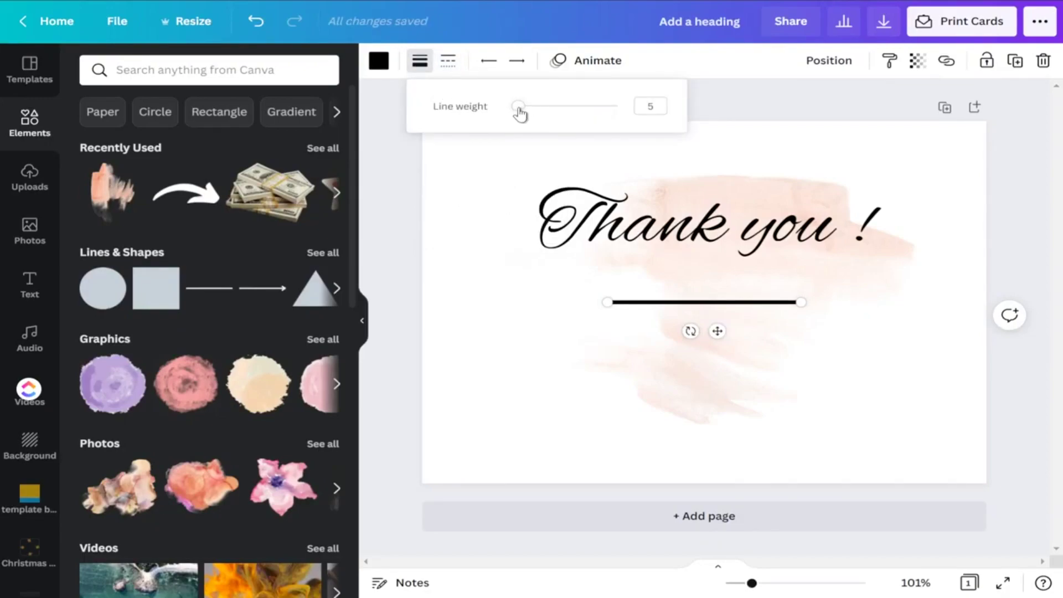
pyautogui.moveTo(520, 113)
pyautogui.mouseDown()
pyautogui.moveTo(588, 110)
pyautogui.moveTo(507, 125)
pyautogui.mouseUp()
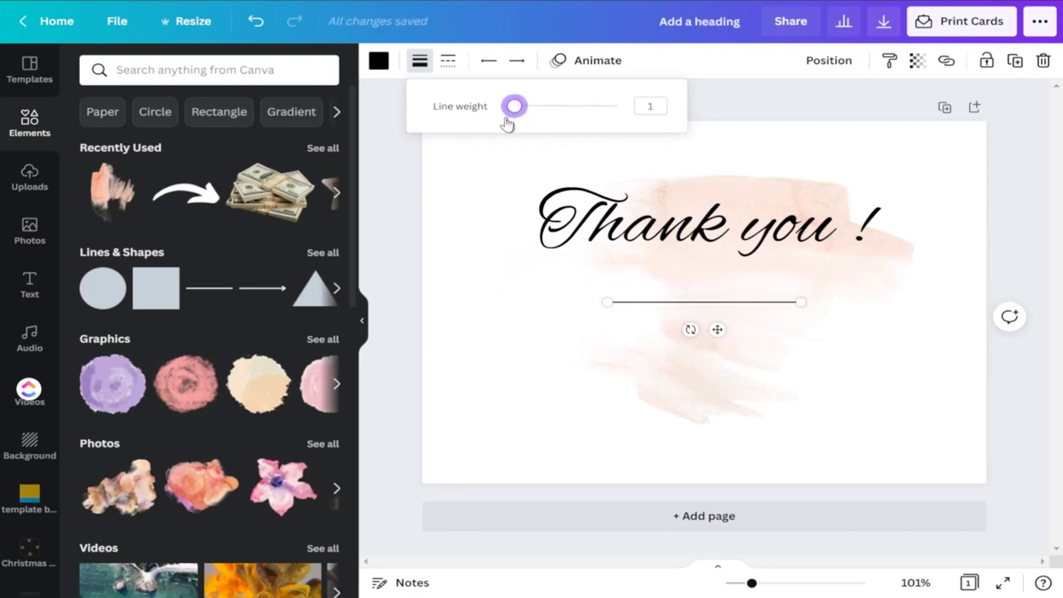
pyautogui.click(446, 62)
pyautogui.click(484, 208)
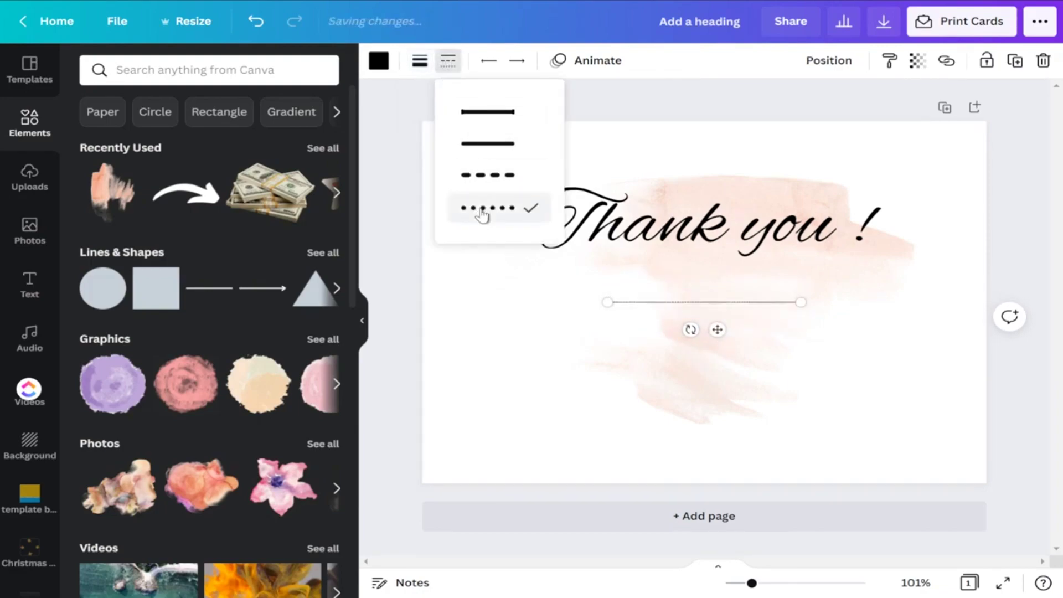
pyautogui.click(419, 62)
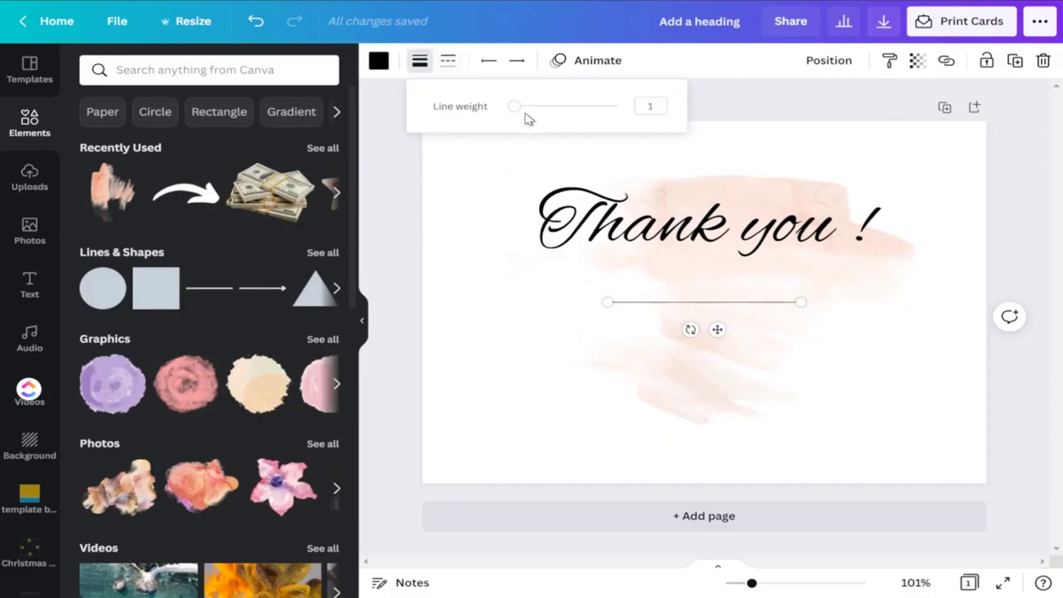
pyautogui.moveTo(516, 113)
pyautogui.mouseDown()
pyautogui.moveTo(529, 115)
pyautogui.moveTo(518, 123)
pyautogui.mouseUp()
# Lengthen the dotted line to about the heading's width and centre it beneath the heading.
pyautogui.moveTo(607, 304); pyautogui.dragTo(470, 304)
pyautogui.moveTo(649, 331); pyautogui.dragTo(714, 317)
# Enlarge the "Thank you !" heading to size 90.6 centred on the card, and lower the dotted line beneath it.
pyautogui.click(801, 265)
pyautogui.moveTo(879, 271); pyautogui.dragTo(940, 321)
pyautogui.click(726, 266)
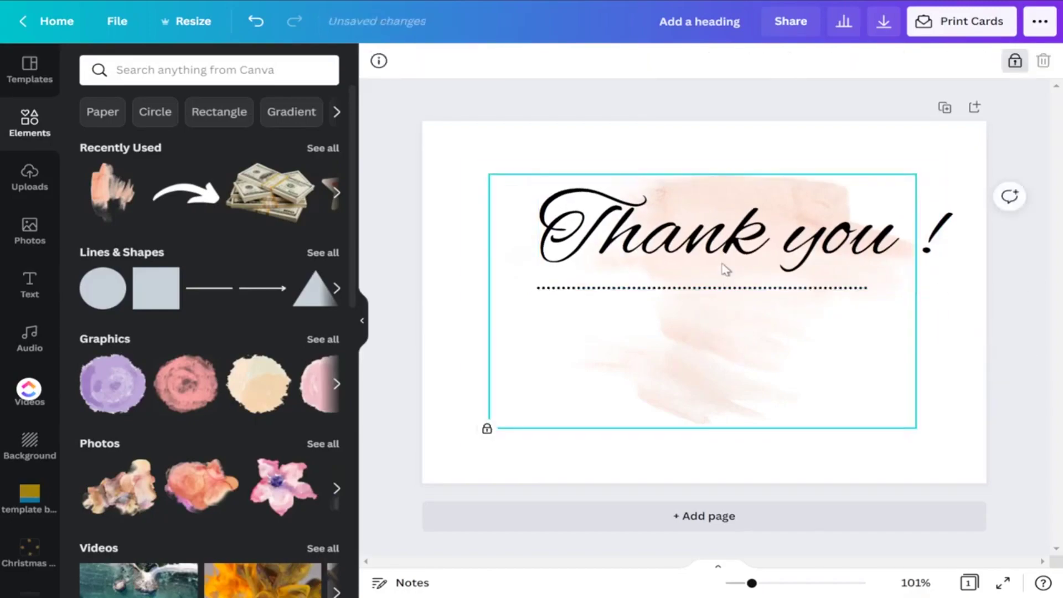
pyautogui.moveTo(717, 228); pyautogui.dragTo(681, 229)
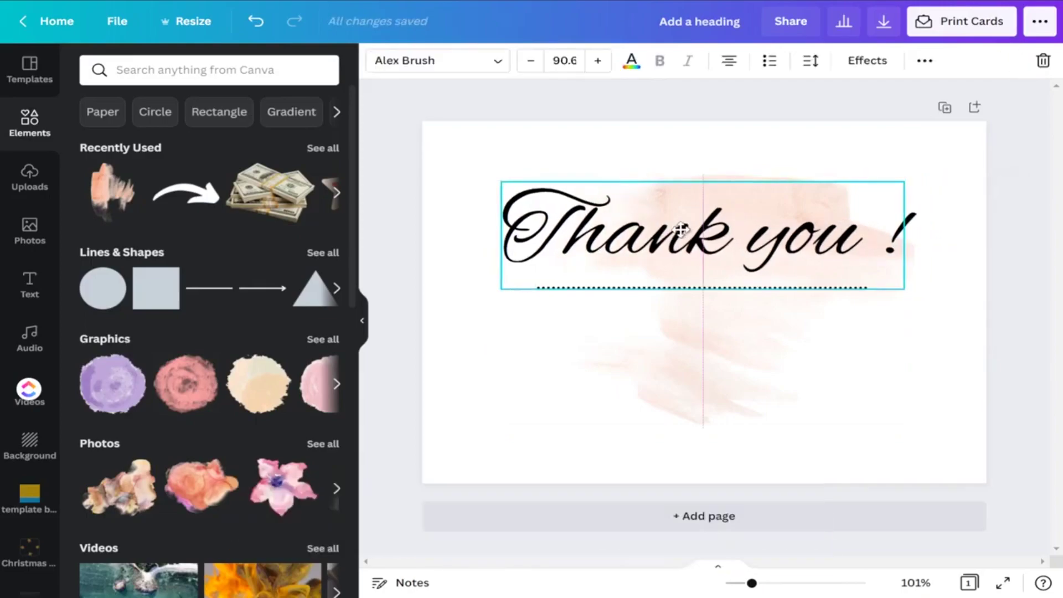
pyautogui.click(742, 364)
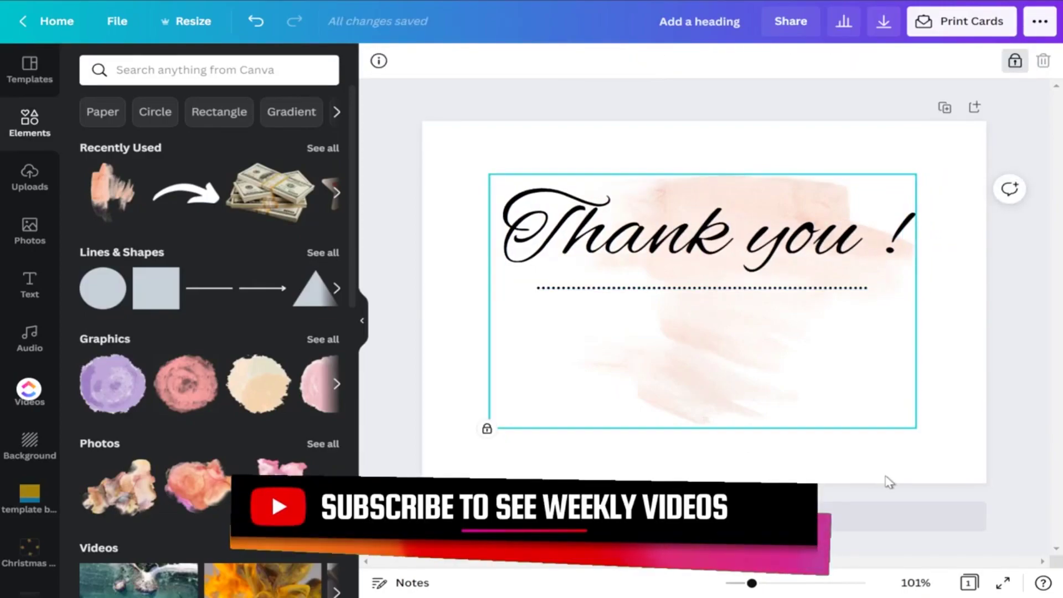
pyautogui.click(885, 480)
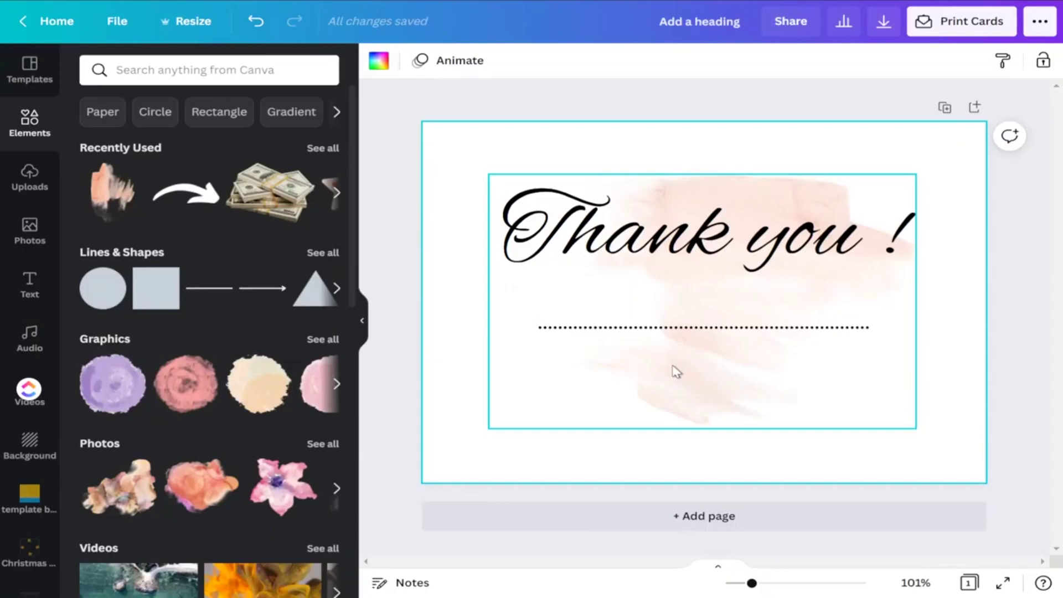
# Add a second heading text box and centre it below the dotted line.
pyautogui.click(31, 294)
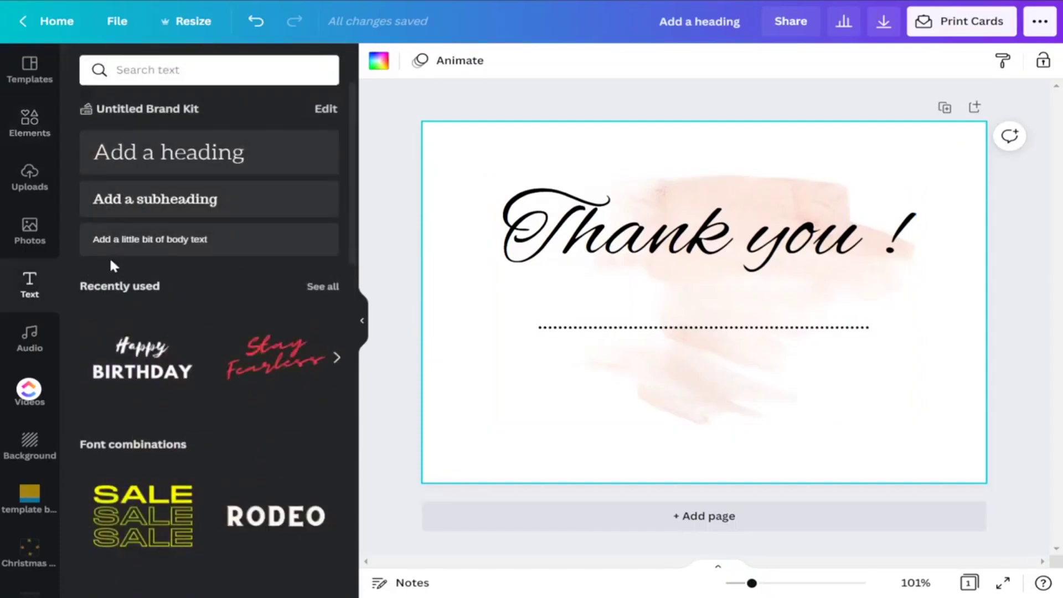
pyautogui.click(180, 159)
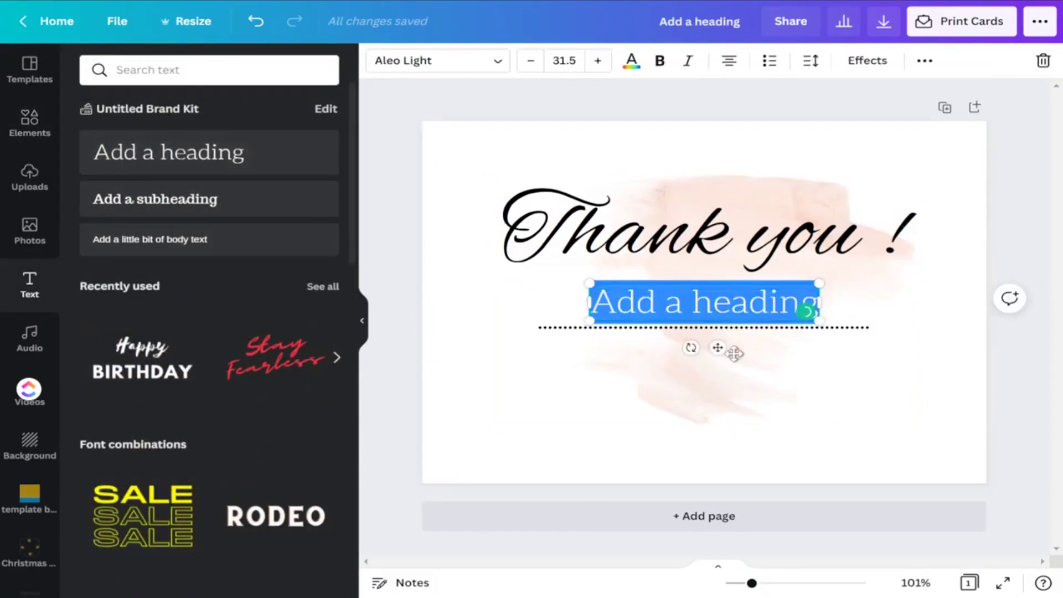
pyautogui.moveTo(719, 357); pyautogui.dragTo(716, 424)
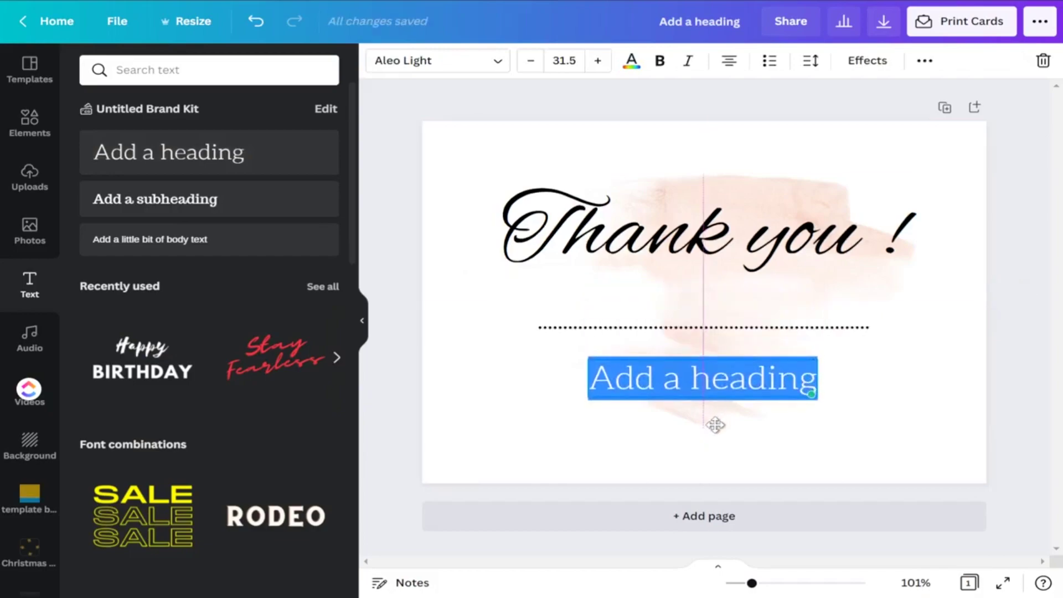
pyautogui.click(548, 446)
pyautogui.click(657, 245)
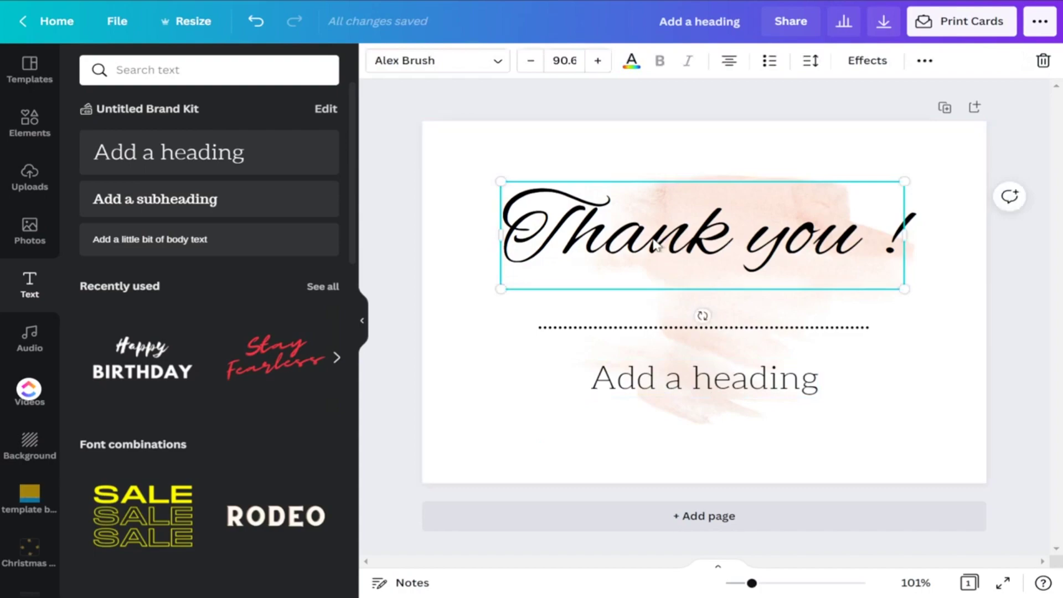
pyautogui.click(668, 386)
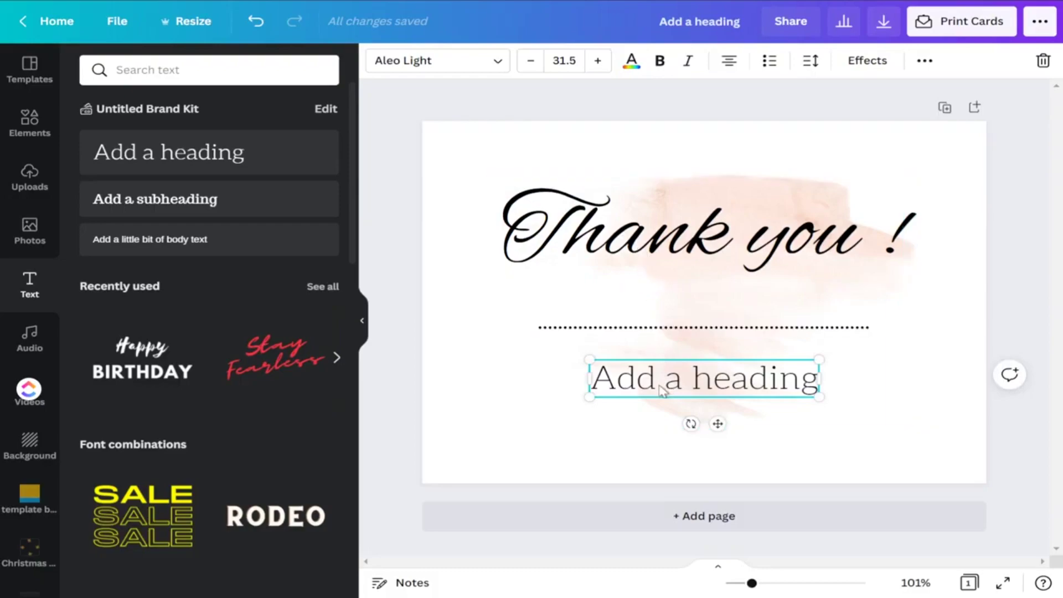
# Change the font of the heading below the dotted line to Quicksand Light, found among the Minimal fonts.
pyautogui.click(498, 62)
pyautogui.write('Handwriting')
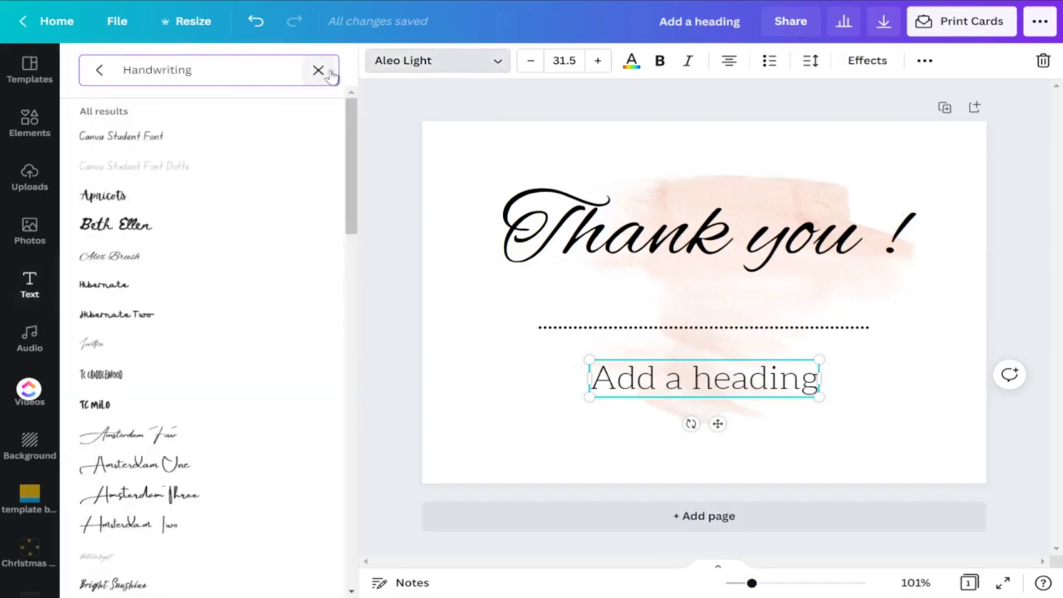
pyautogui.click(318, 70)
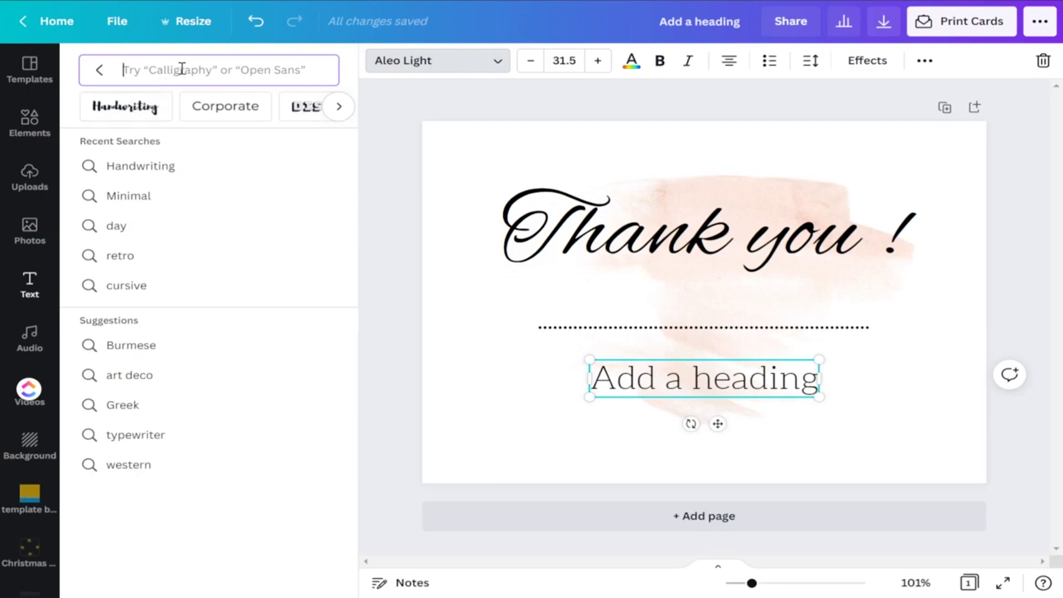
pyautogui.click(339, 107)
pyautogui.click(339, 107)
pyautogui.click(339, 106)
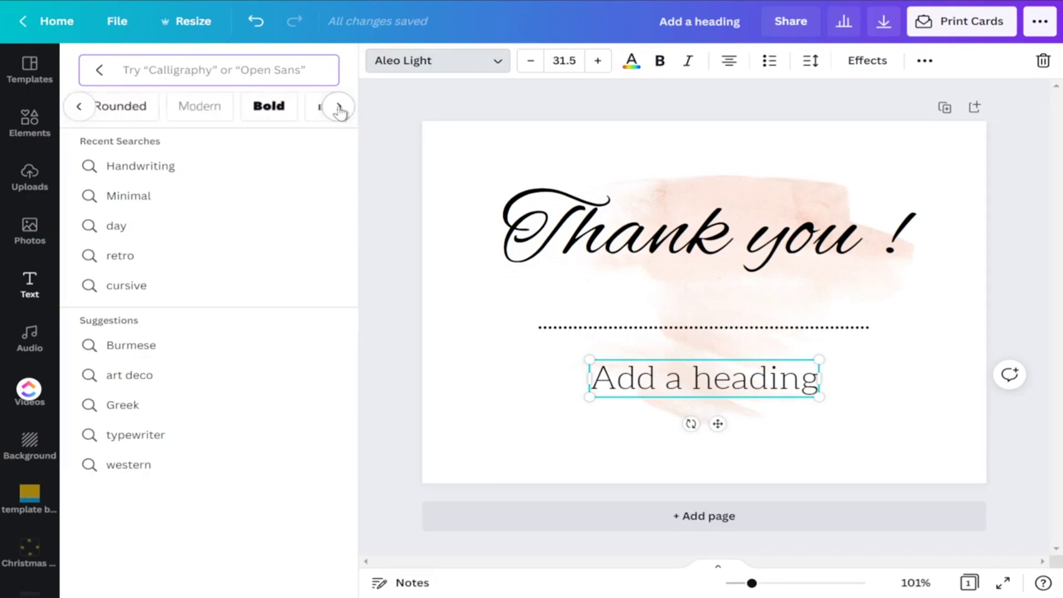
pyautogui.click(338, 107)
pyautogui.click(338, 109)
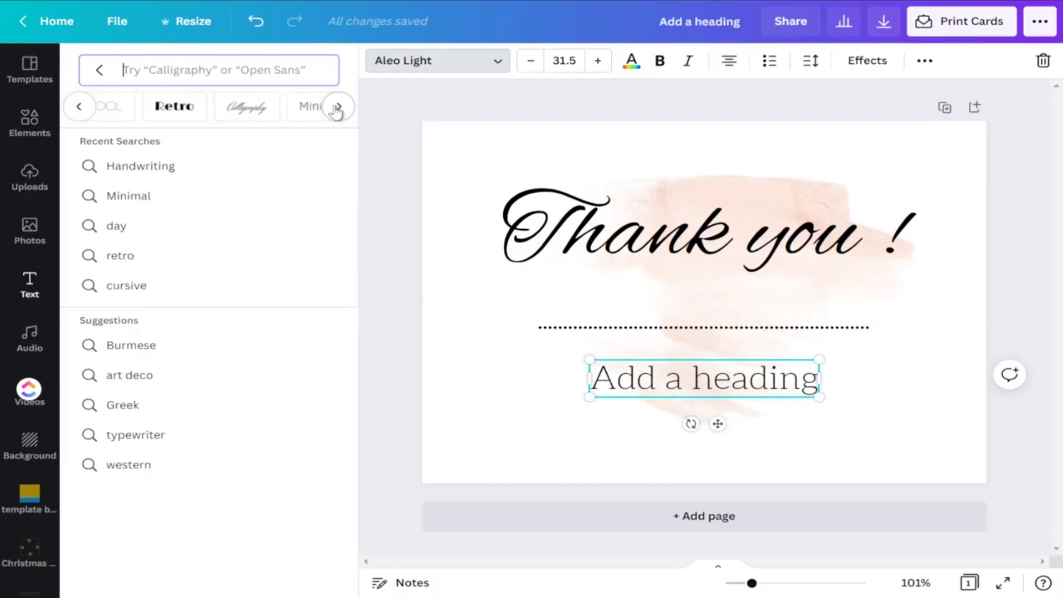
pyautogui.click(274, 115)
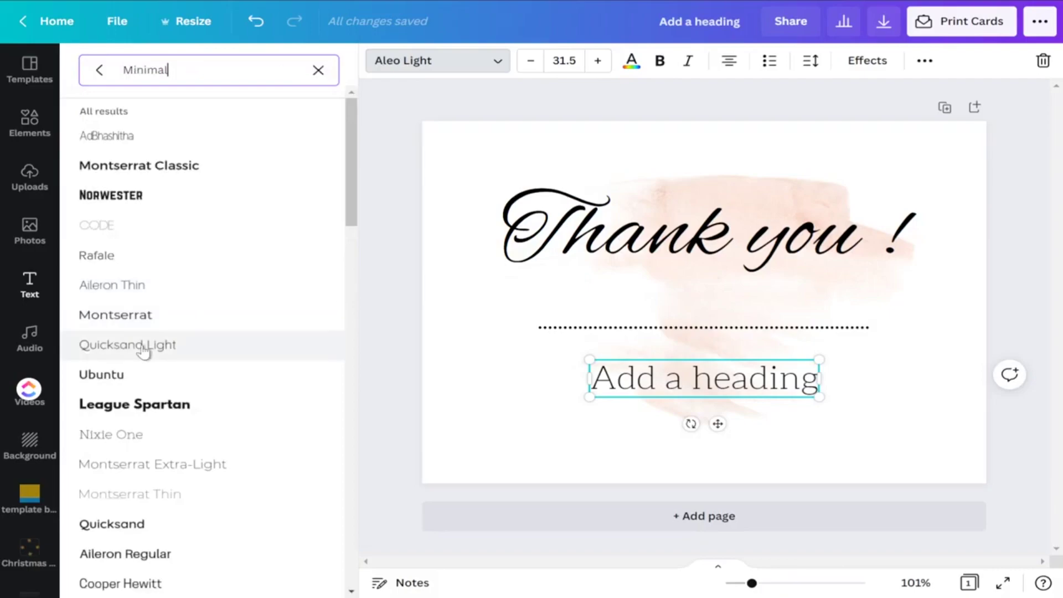
pyautogui.click(143, 353)
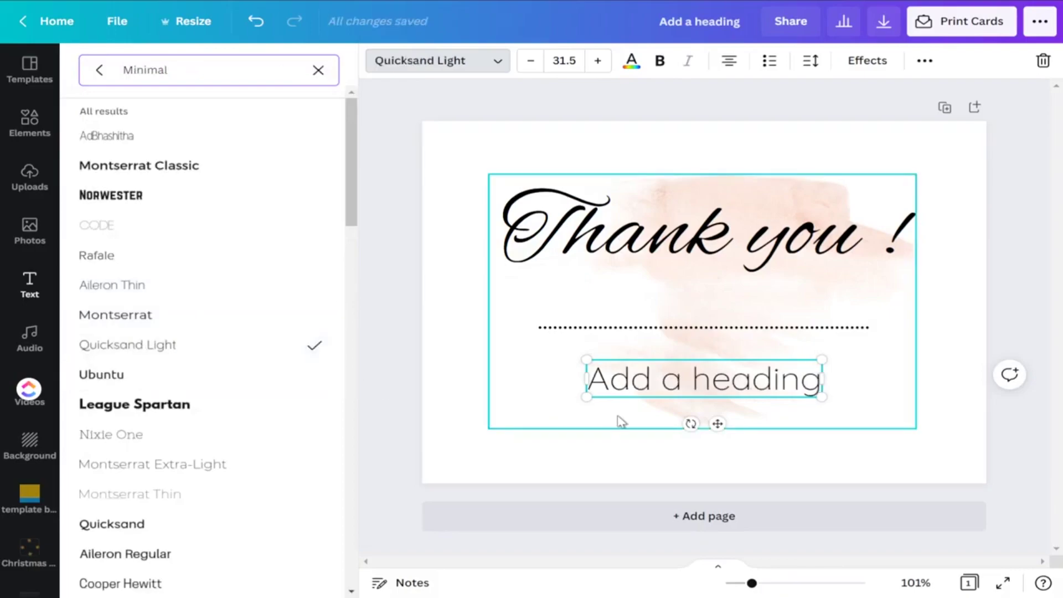
# Replace the lower heading with "Thank you so much for your order. You made our day. We hope our designs will help you greatly on your next project!" sized for two lines.
pyautogui.doubleClick(672, 387)
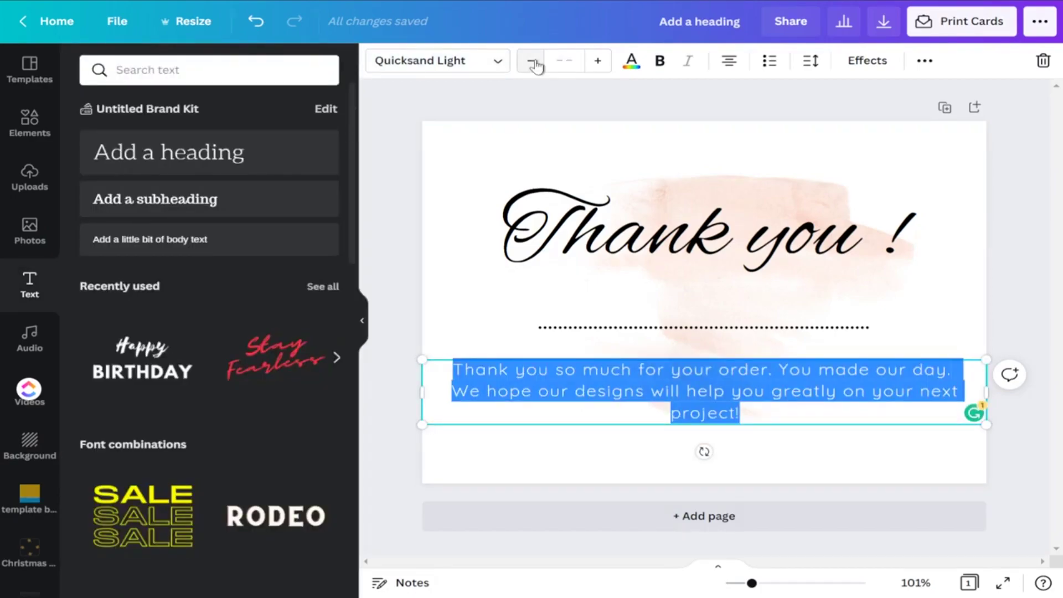
pyautogui.click(532, 61)
pyautogui.click(532, 61)
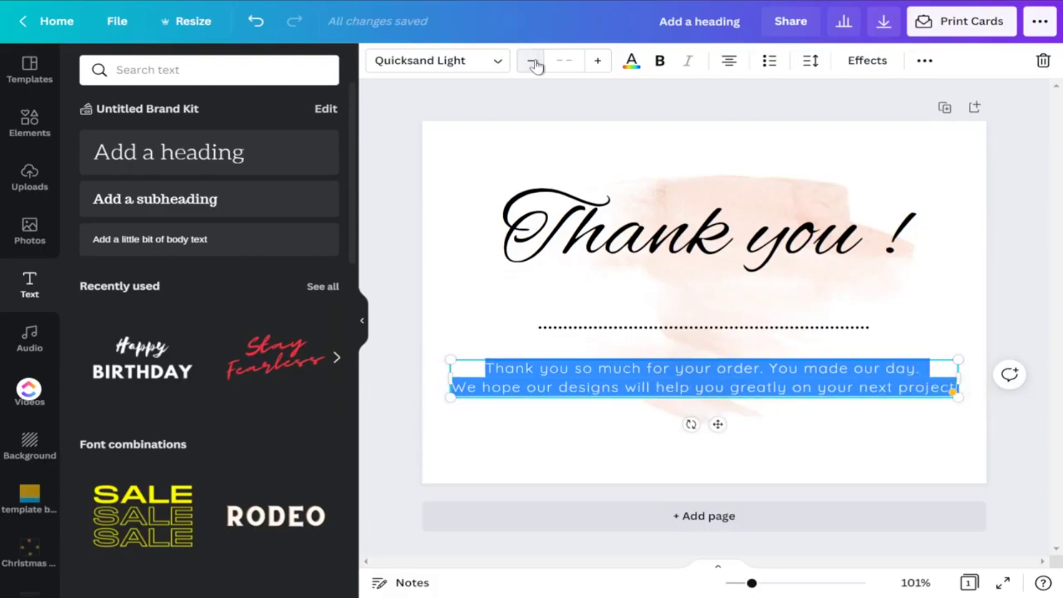
pyautogui.click(569, 446)
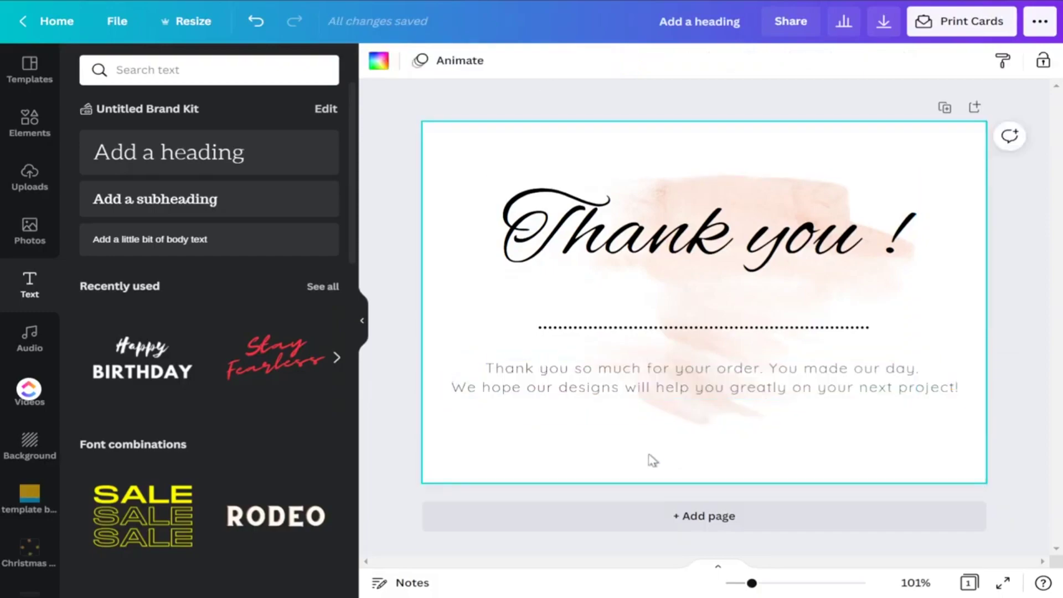
# Duplicate the message text and make the copy a bold "For your Purchase" at size 22.5, centred between the heading and the dotted line.
pyautogui.click(675, 391)
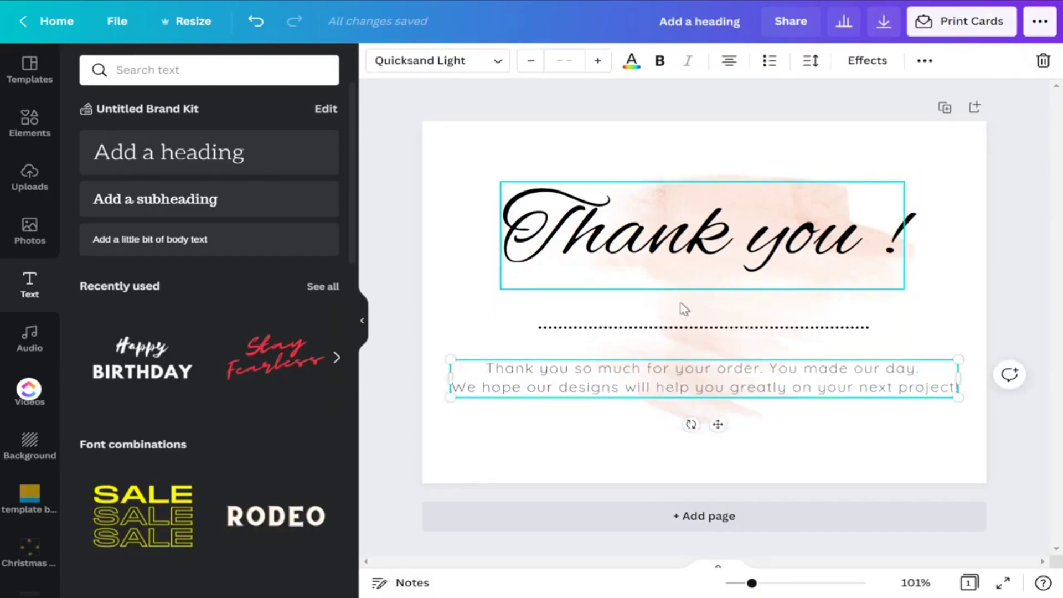
pyautogui.click(600, 469)
pyautogui.click(634, 381)
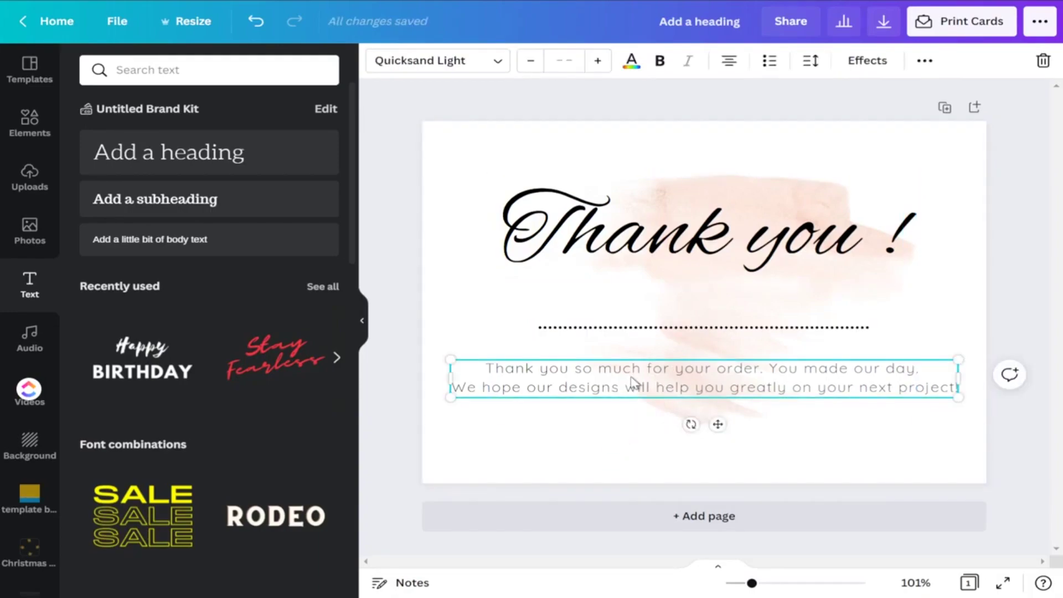
pyautogui.rightClick(633, 383)
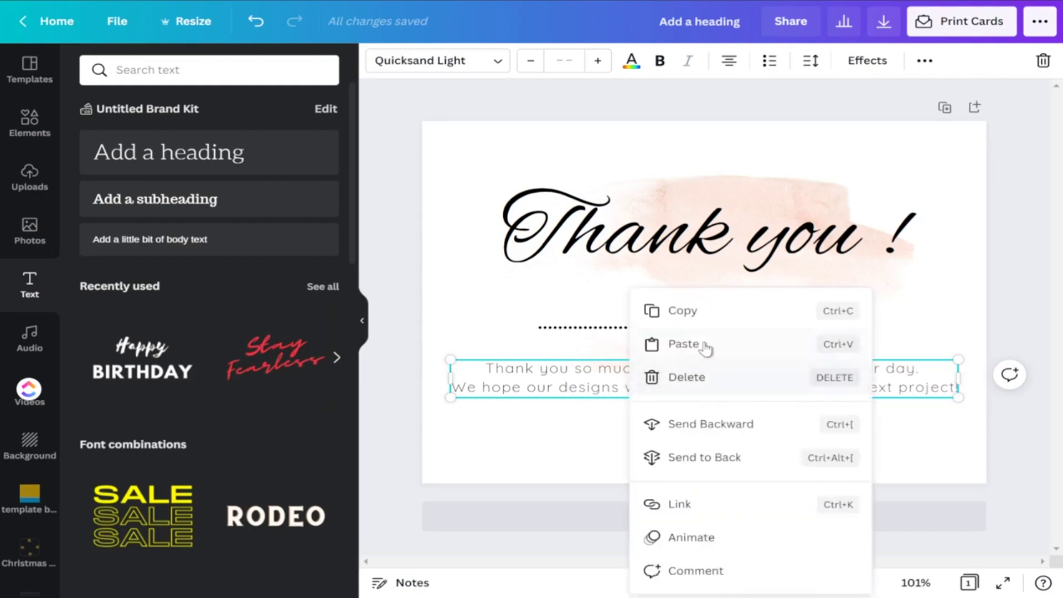
pyautogui.click(695, 311)
pyautogui.rightClick(619, 446)
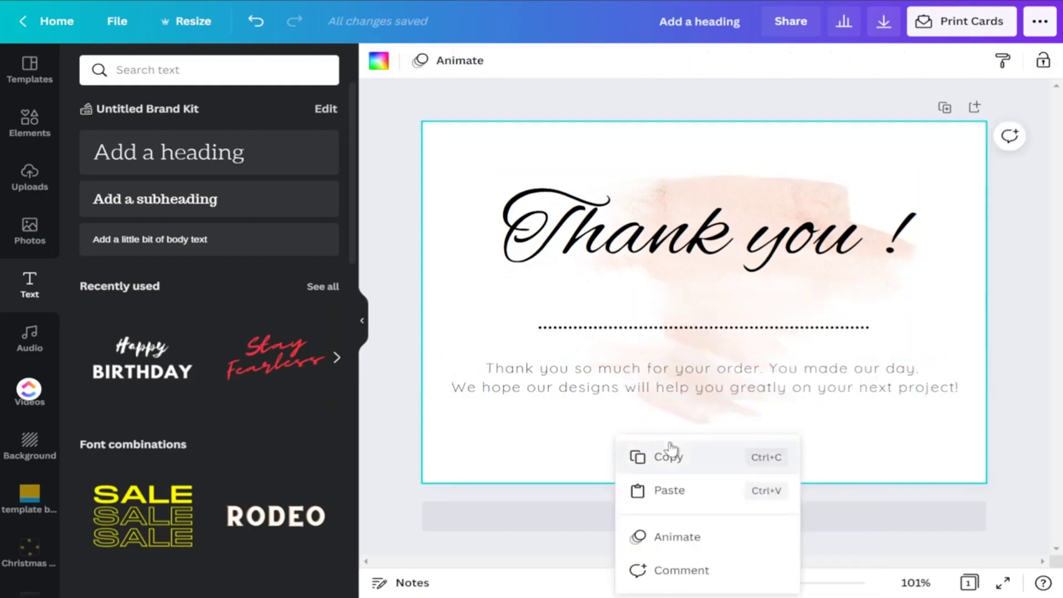
pyautogui.click(669, 491)
pyautogui.moveTo(732, 443); pyautogui.dragTo(731, 352)
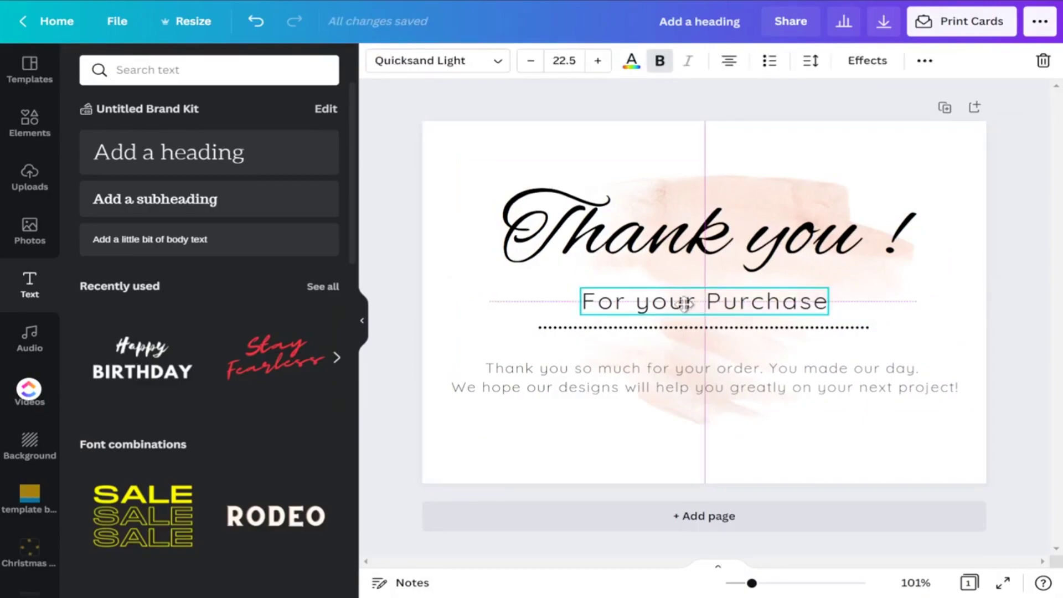
pyautogui.click(684, 303)
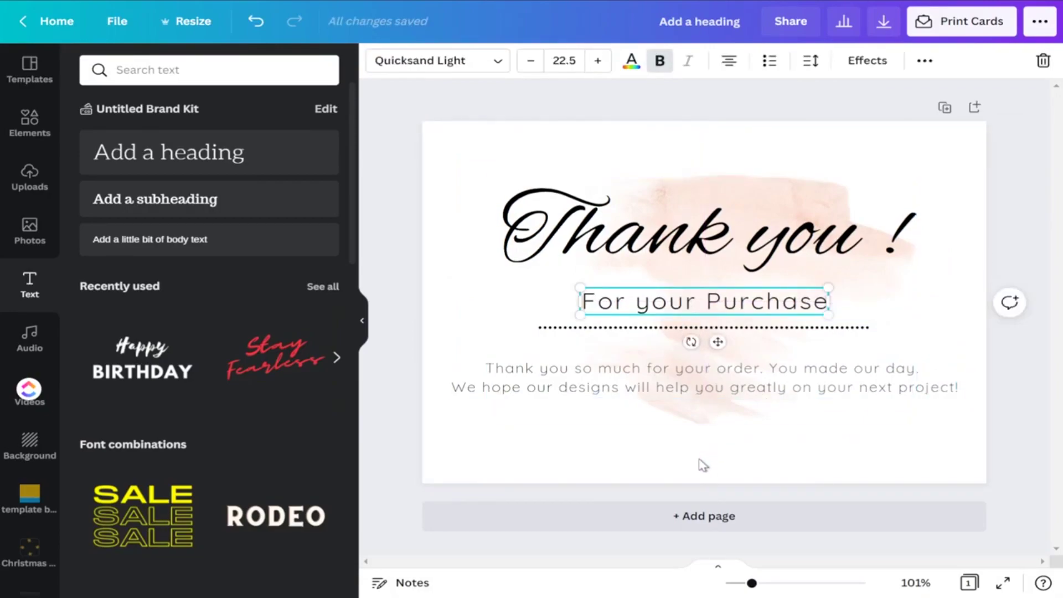
# Move the two-line order message slightly down, away from the dotted line.
pyautogui.click(698, 434)
pyautogui.click(693, 390)
pyautogui.moveTo(693, 390); pyautogui.dragTo(693, 396)
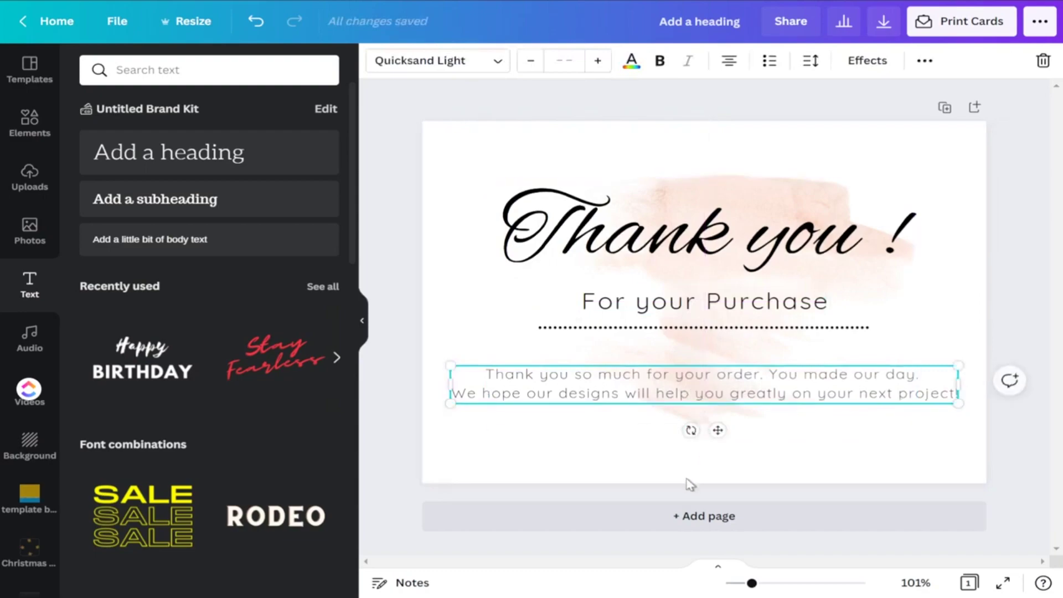
pyautogui.click(645, 472)
# Duplicate the two-line order message and place the copy below it near the card's lower edge.
pyautogui.click(664, 393)
pyautogui.rightClick(700, 390)
pyautogui.click(747, 324)
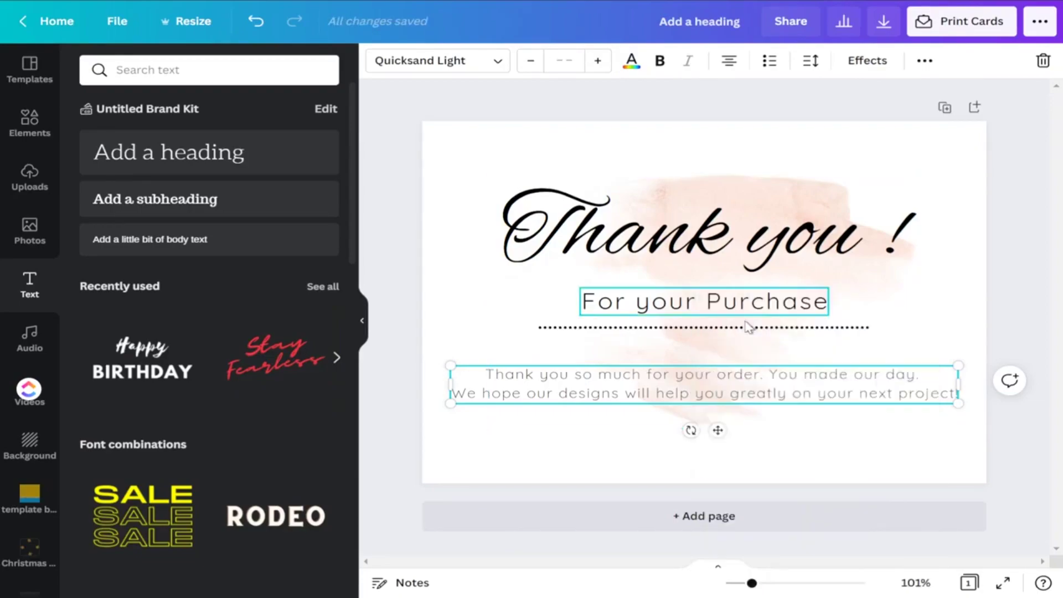
pyautogui.rightClick(698, 394)
pyautogui.click(748, 346)
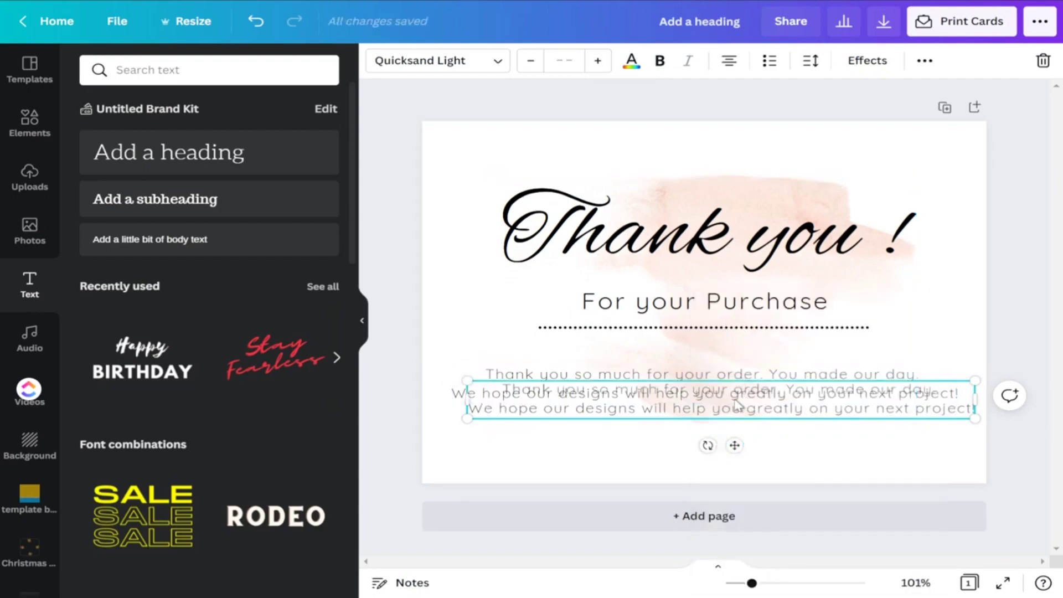
pyautogui.moveTo(731, 426); pyautogui.dragTo(725, 473)
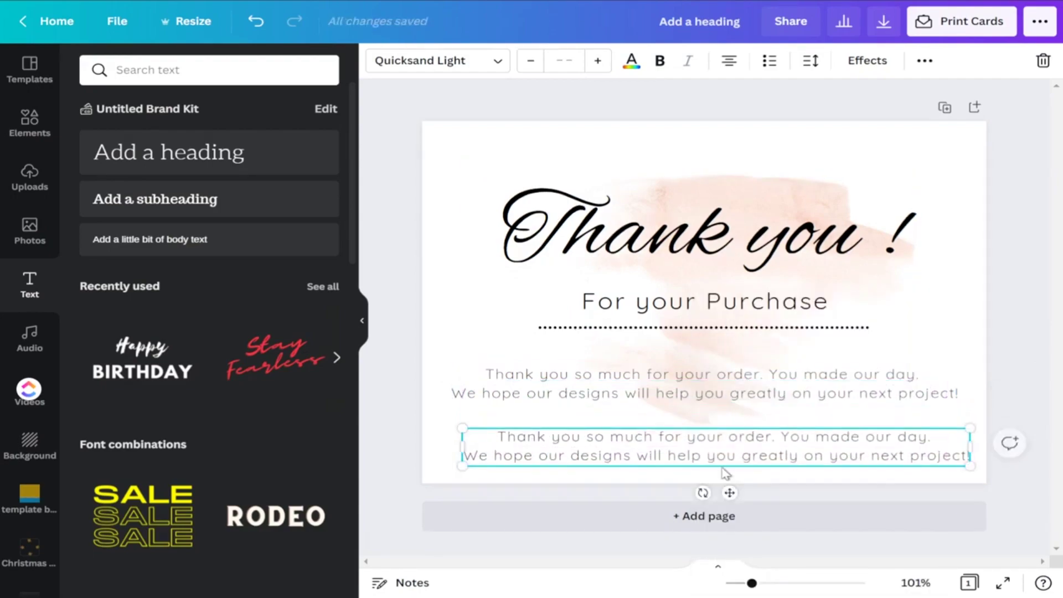
# Replace the copied message's text with "Leave a review and save 50% on your next order".
pyautogui.doubleClick(724, 451)
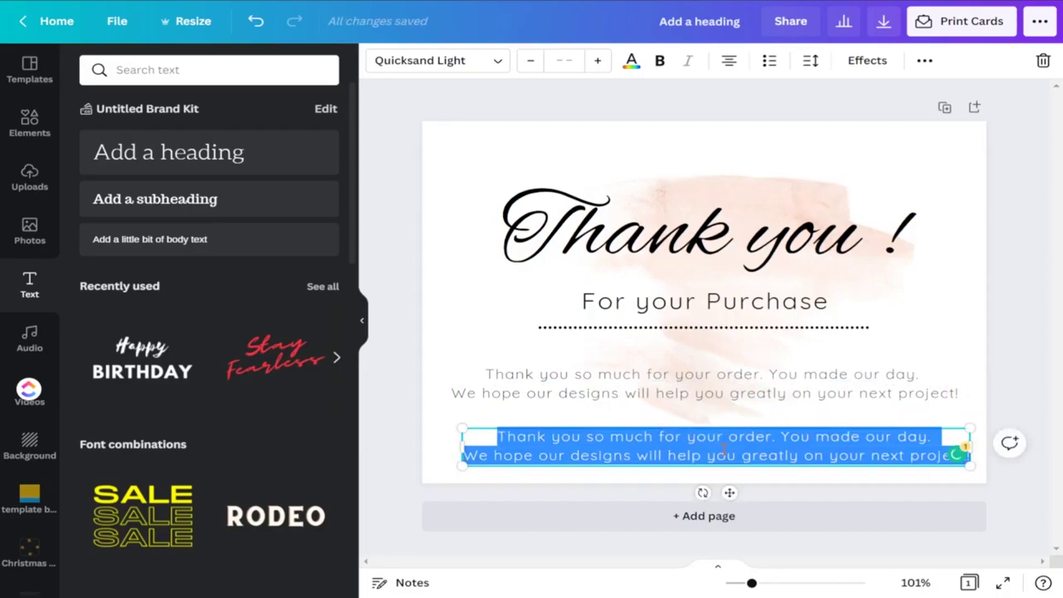
pyautogui.write('Sa')
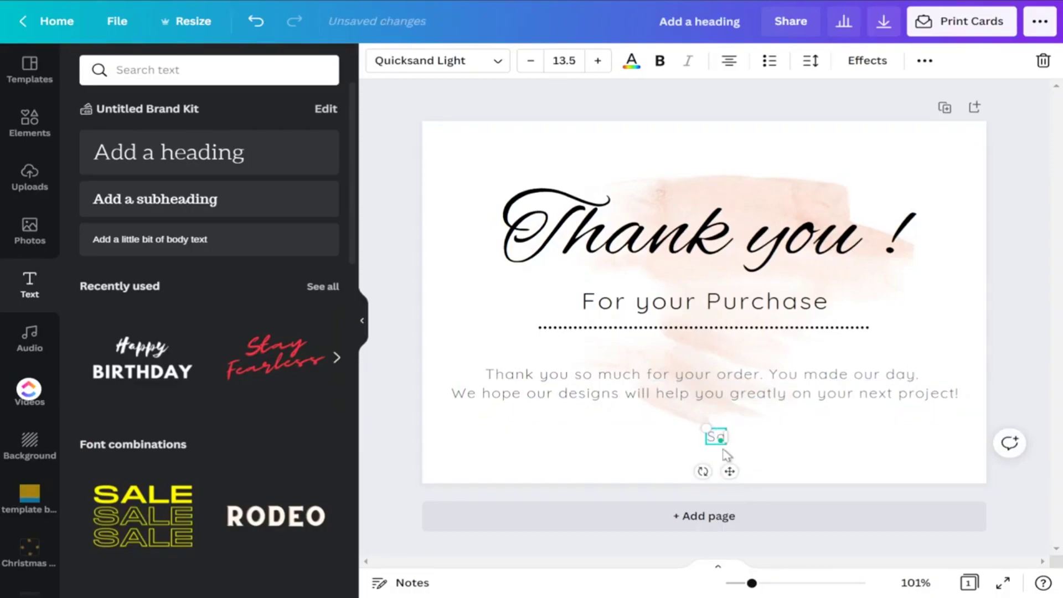
pyautogui.write('ve on their next')
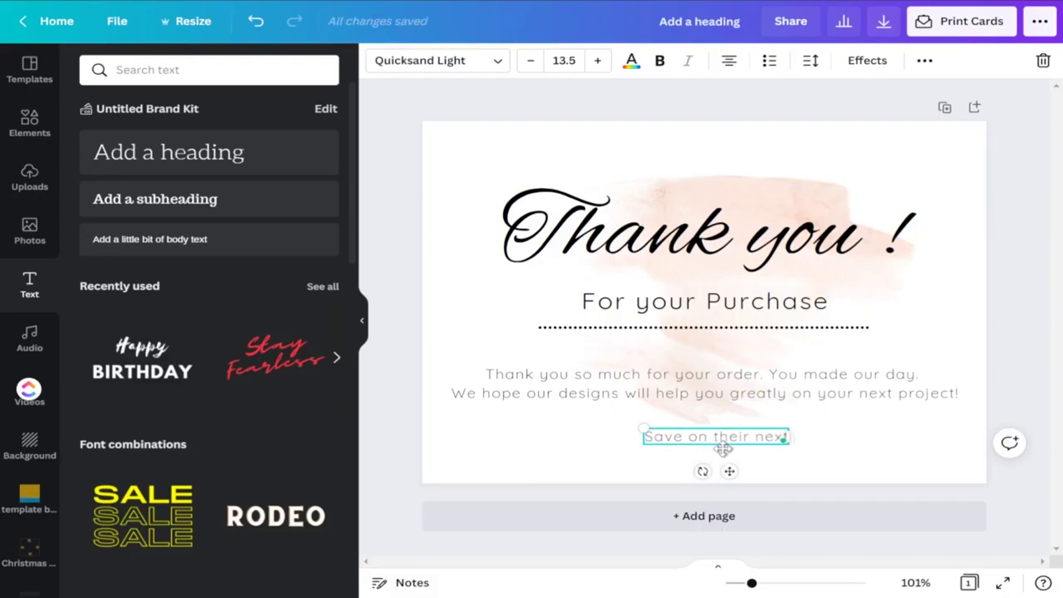
pyautogui.click(496, 457)
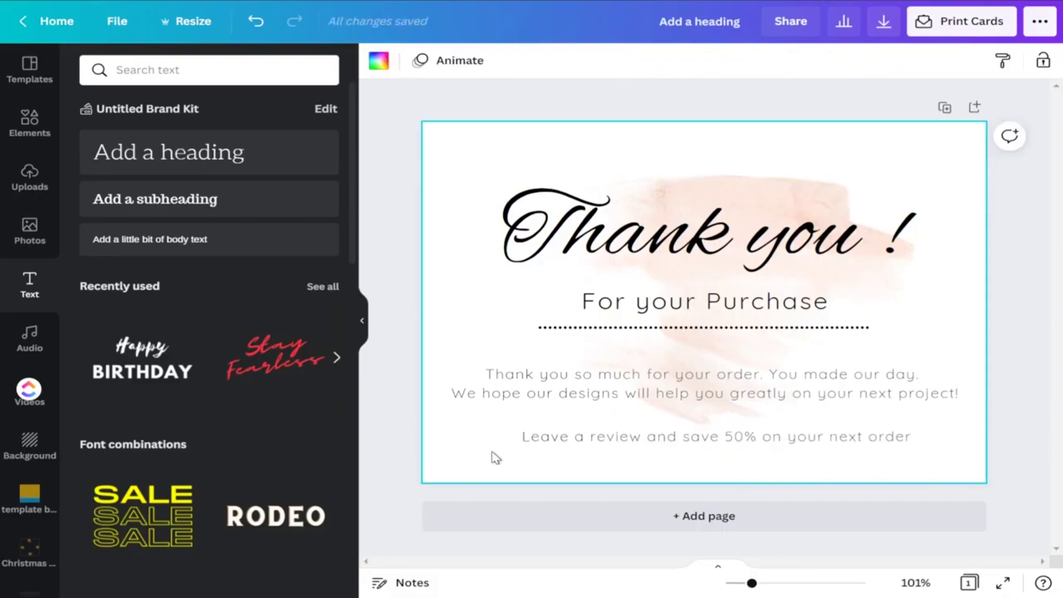
# Make the "Leave a review and save 50% on your next order" line bold and adjust its position to centre it beneath the message.
pyautogui.click(580, 440)
pyautogui.click(579, 440)
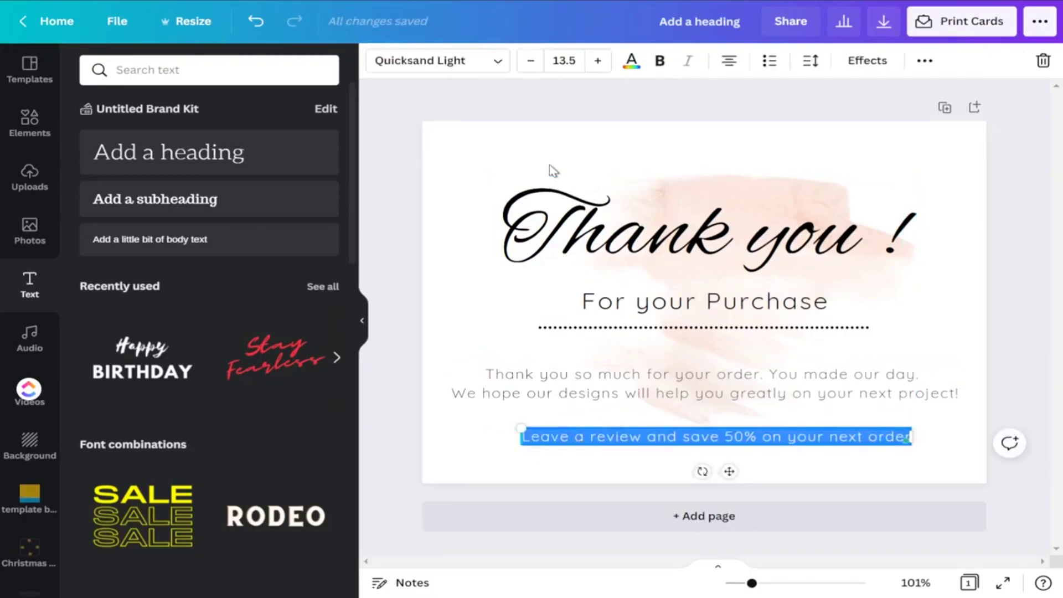
pyautogui.click(660, 61)
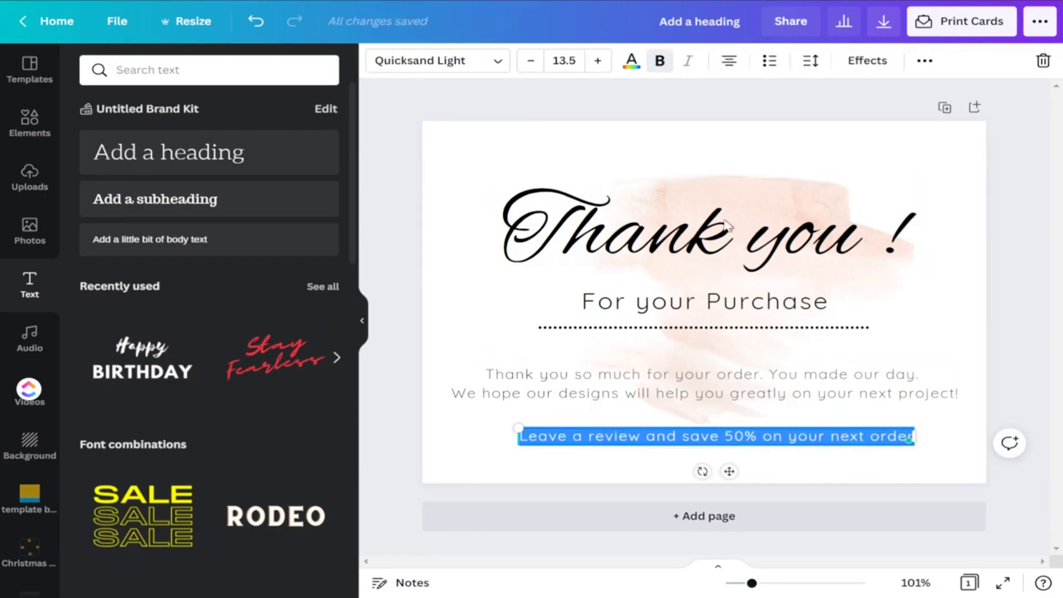
pyautogui.click(830, 473)
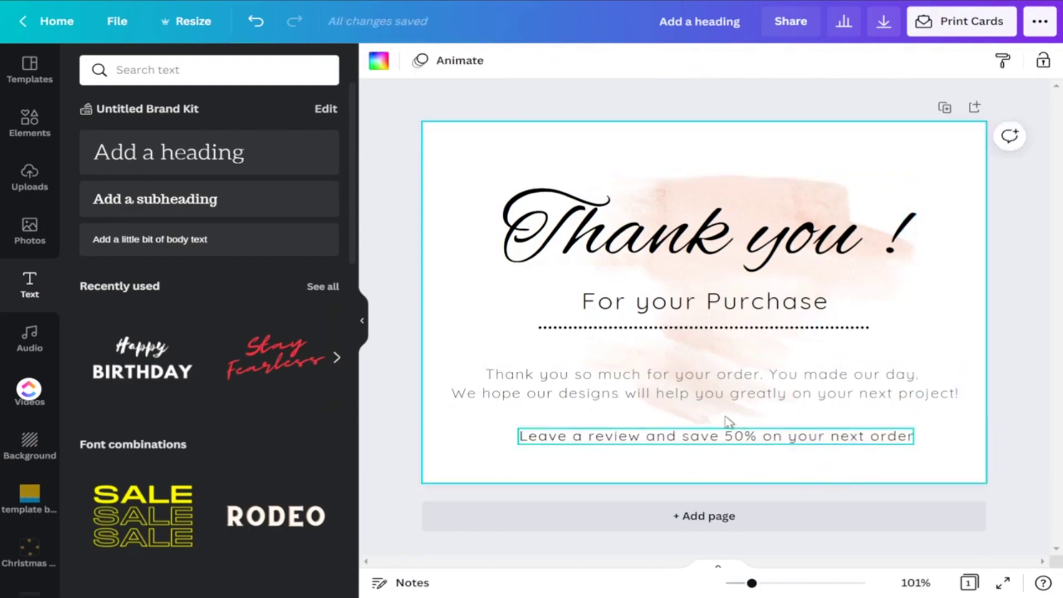
pyautogui.moveTo(705, 440); pyautogui.dragTo(703, 437)
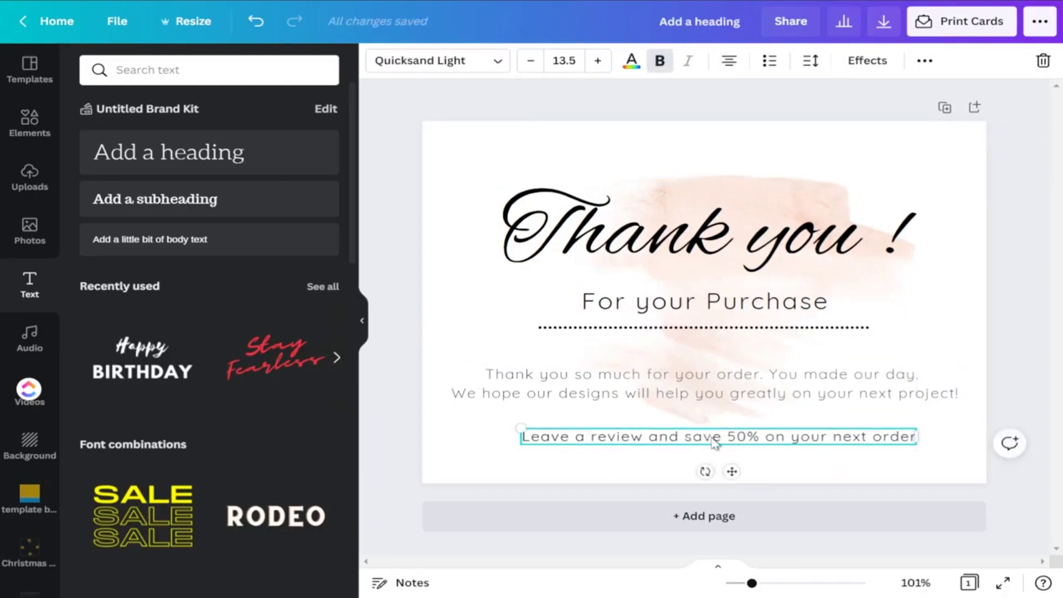
pyautogui.moveTo(732, 471); pyautogui.dragTo(722, 473)
pyautogui.click(797, 474)
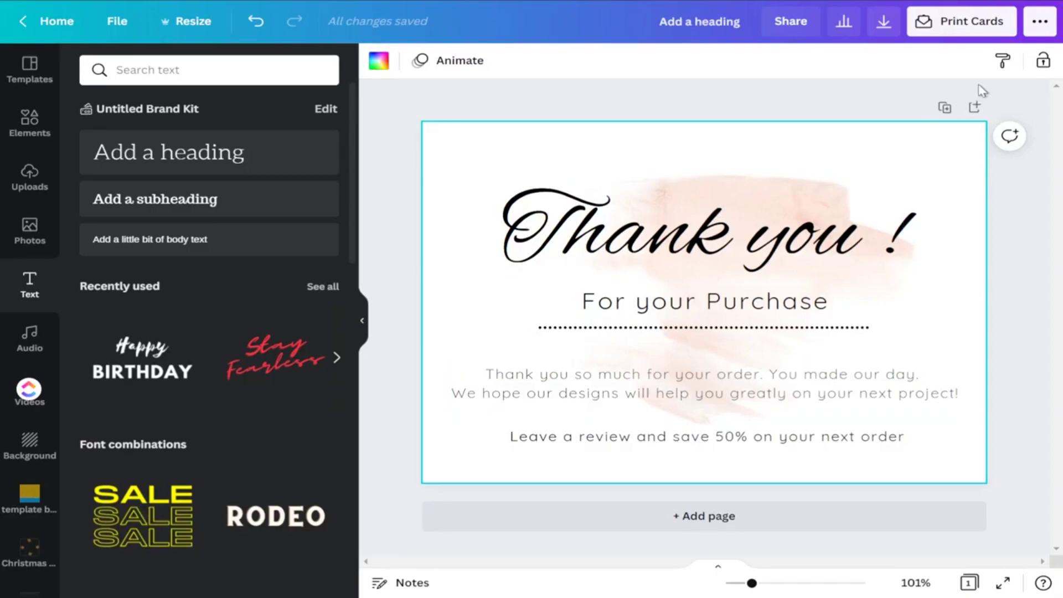
# Set the design's sharing link to "use as template" and copy the link.
pyautogui.click(1037, 22)
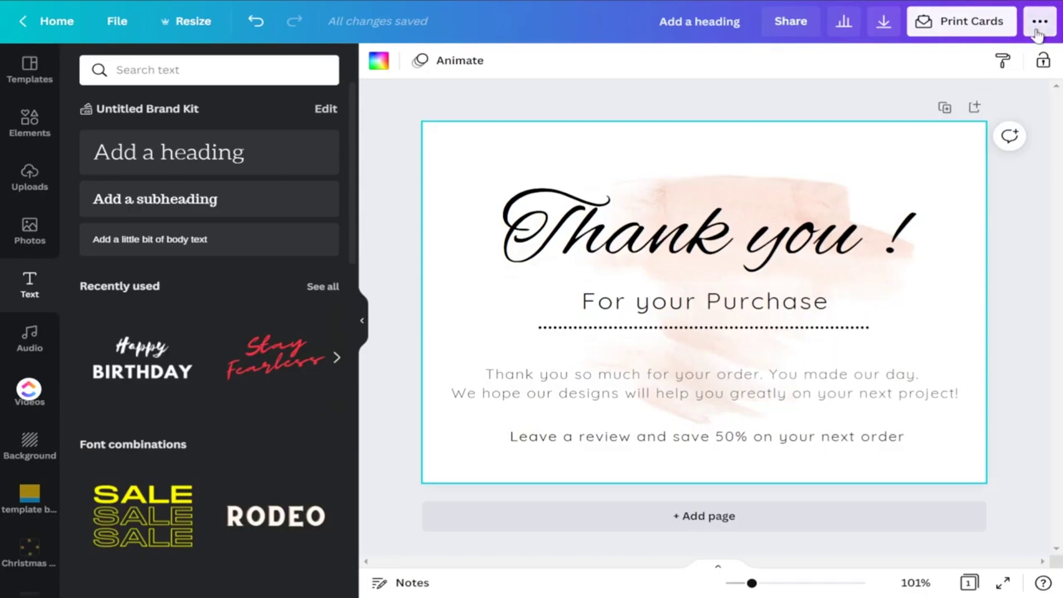
pyautogui.click(703, 109)
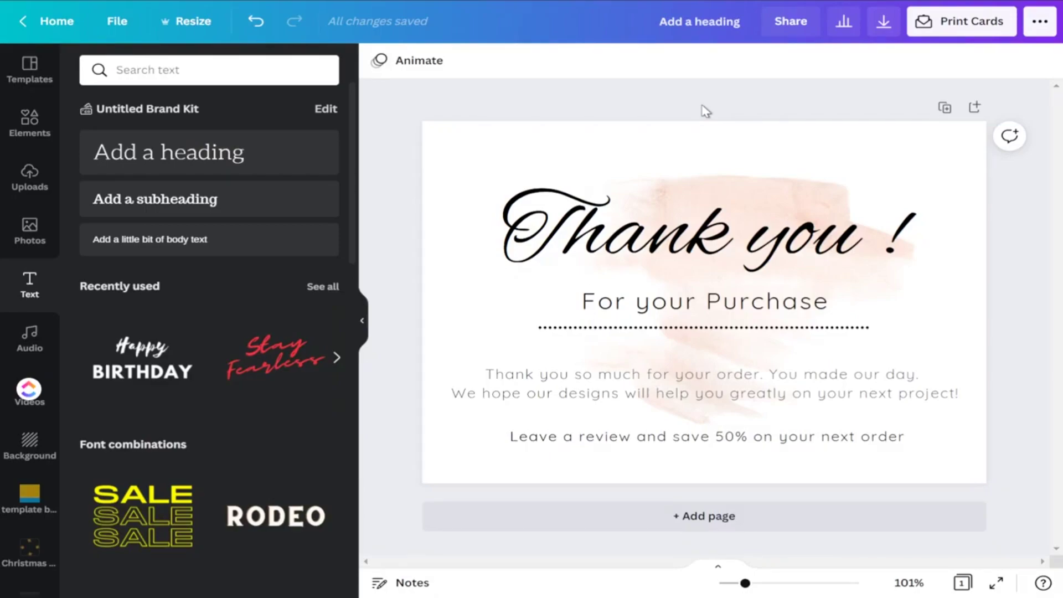
pyautogui.click(790, 22)
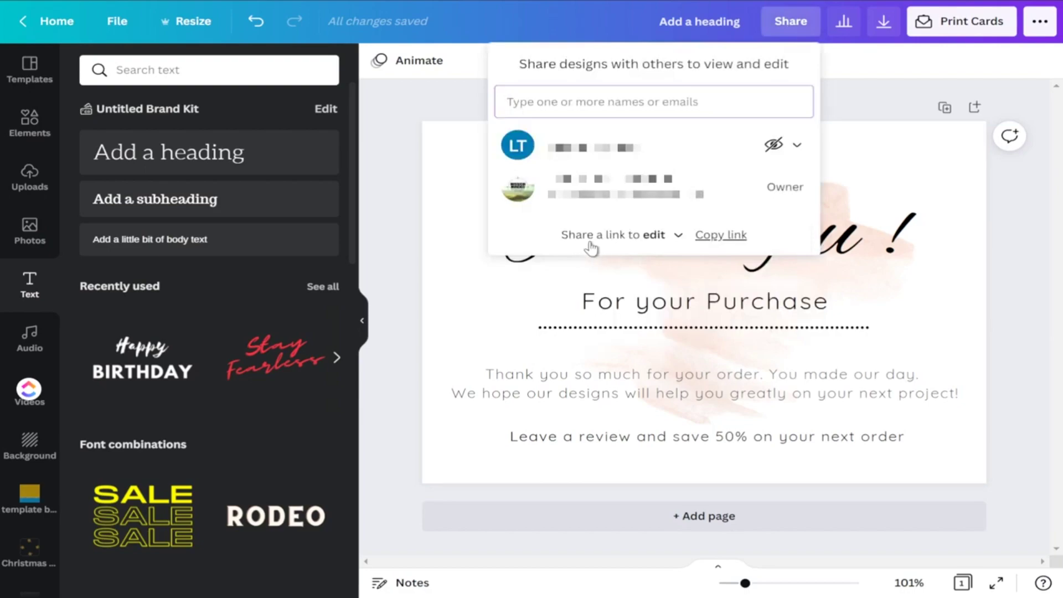
pyautogui.click(670, 240)
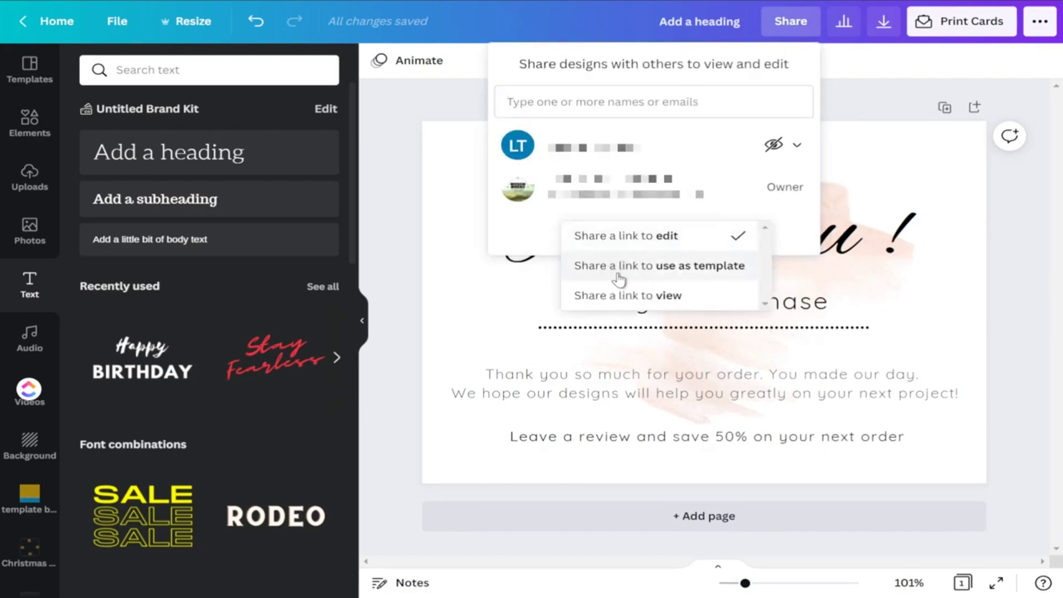
pyautogui.click(660, 267)
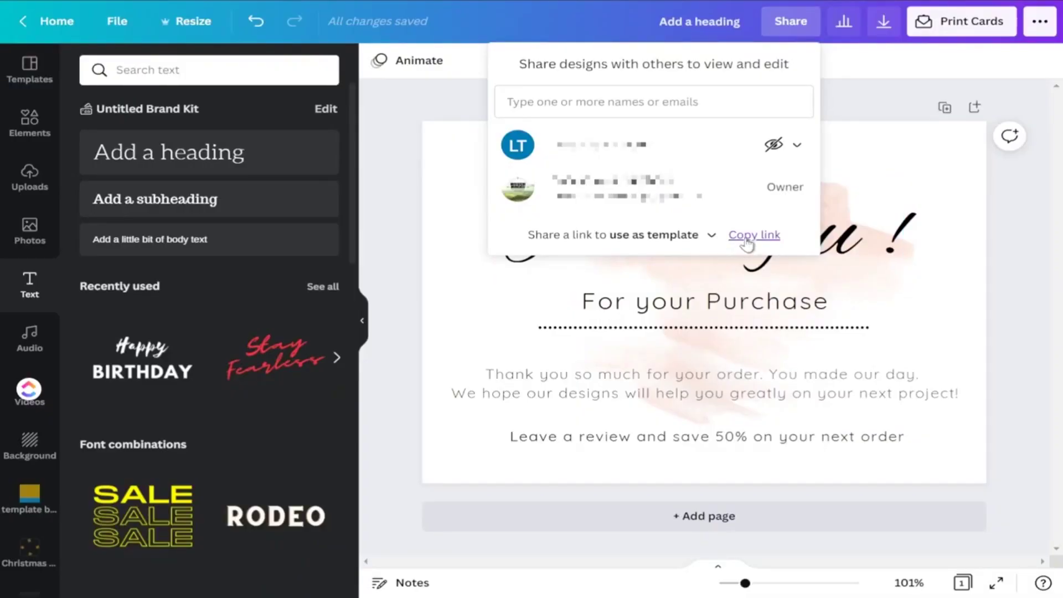
pyautogui.click(747, 236)
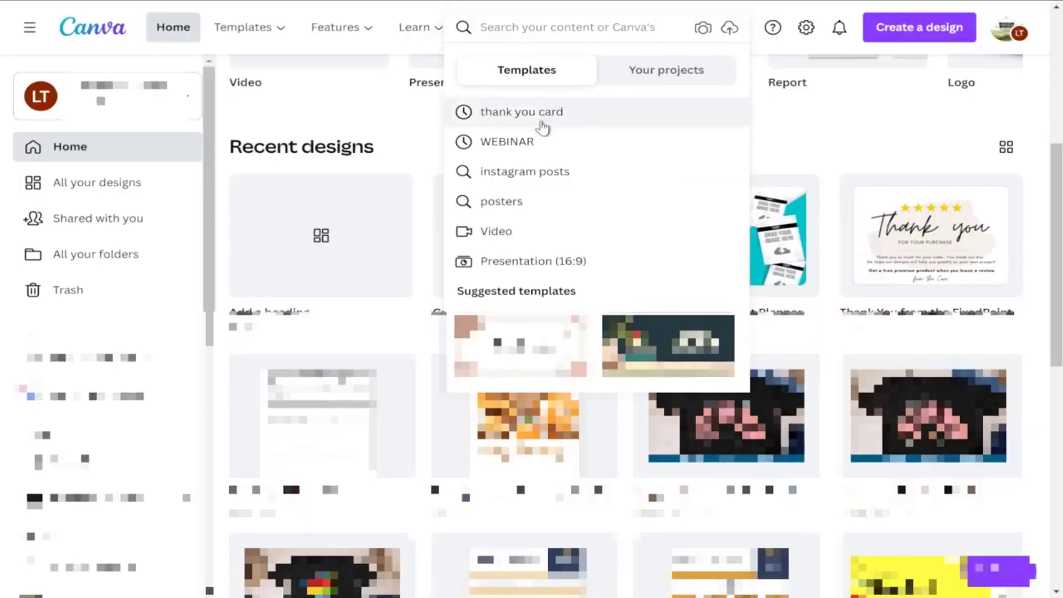
# Search the Canva templates for "thank you card" from the home page.
pyautogui.press('Escape')
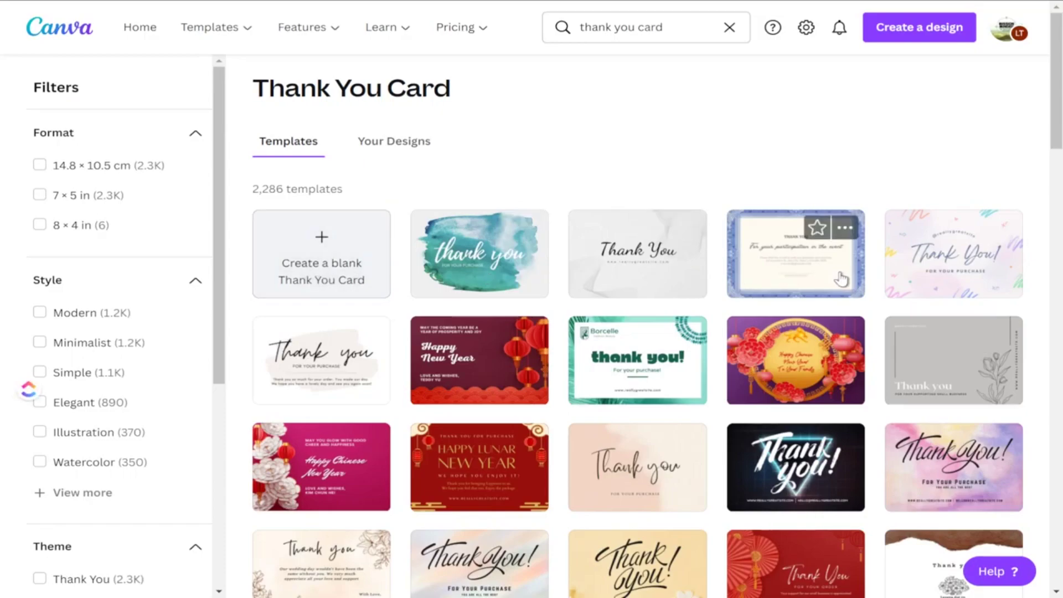
# Look through the ready-made thank you card templates in the search results.
pyautogui.scroll(-6, 743, 344)
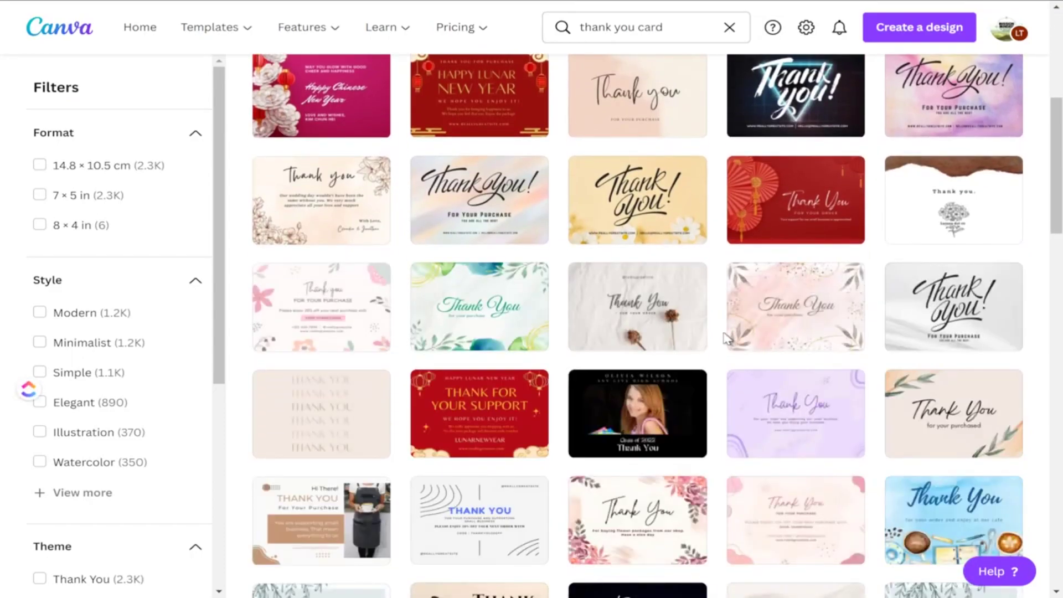
pyautogui.scroll(-8, 727, 339)
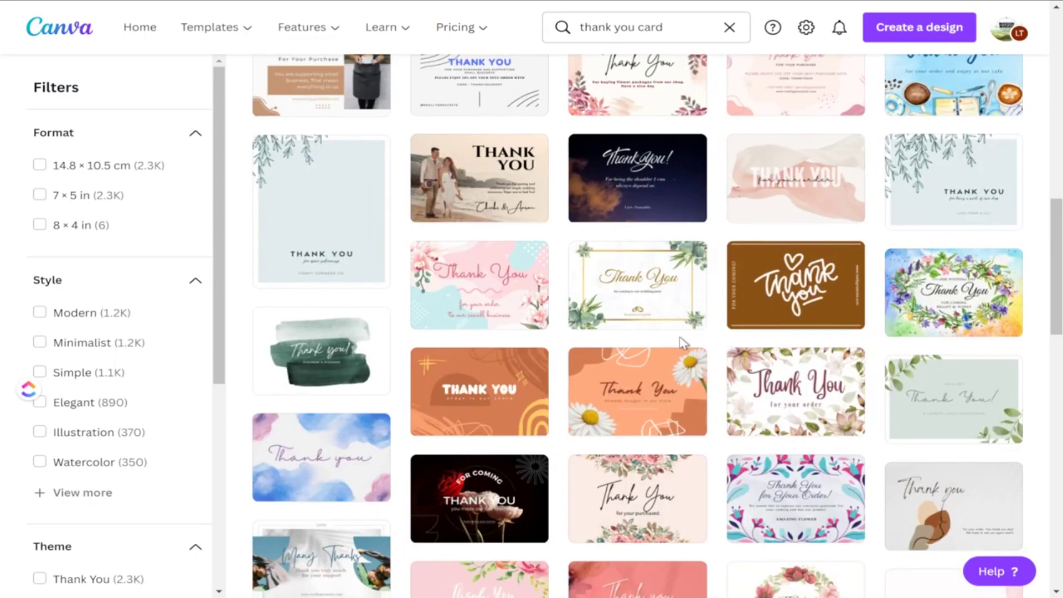
pyautogui.scroll(10, 682, 343)
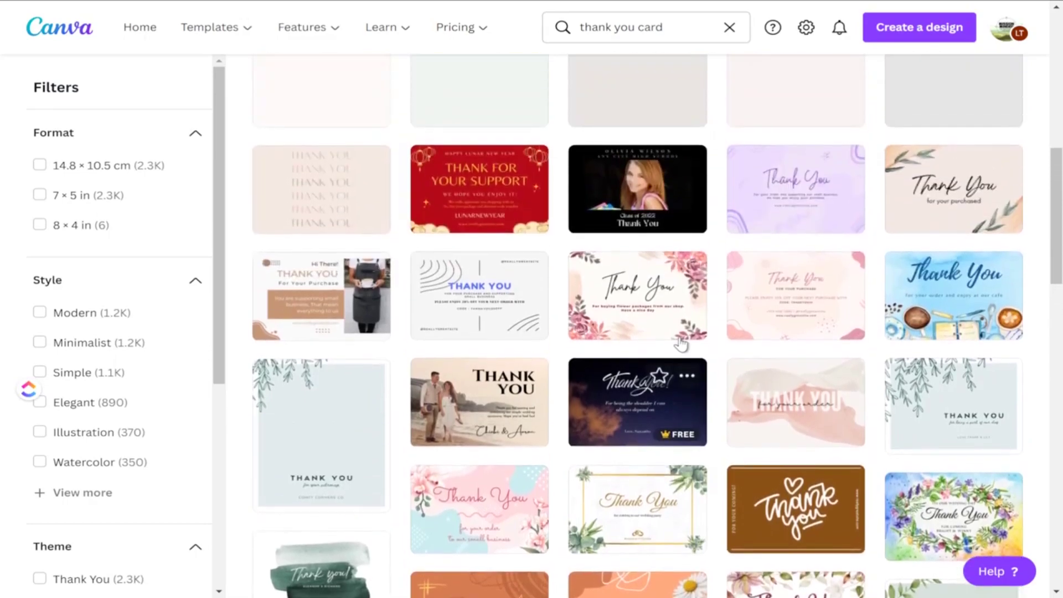
pyautogui.scroll(3, 681, 344)
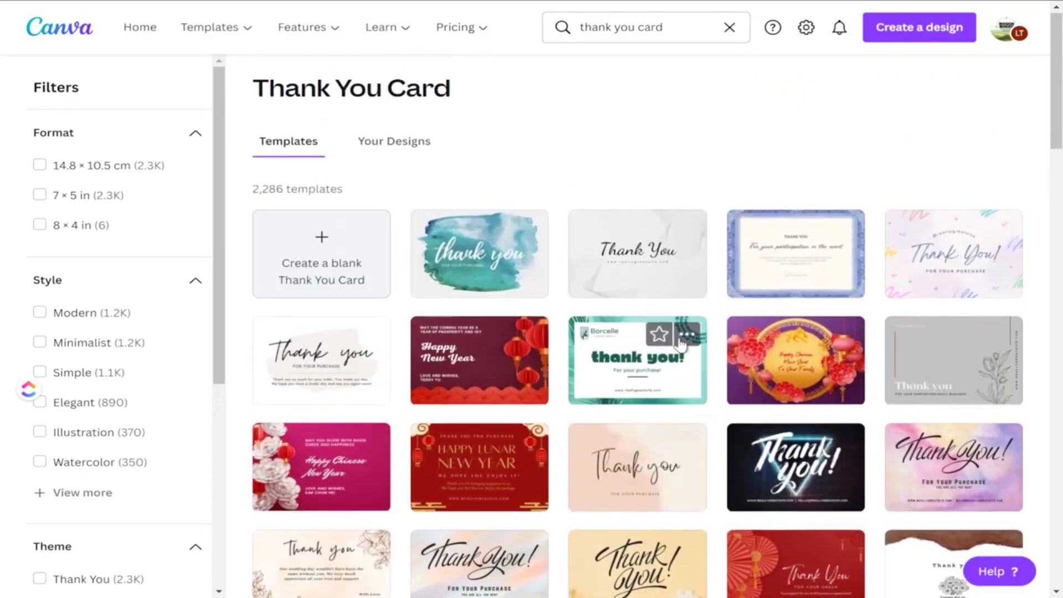
# Start a blank thank you card and fill page 2 with the white background of scattered pink flowers.
pyautogui.click(306, 271)
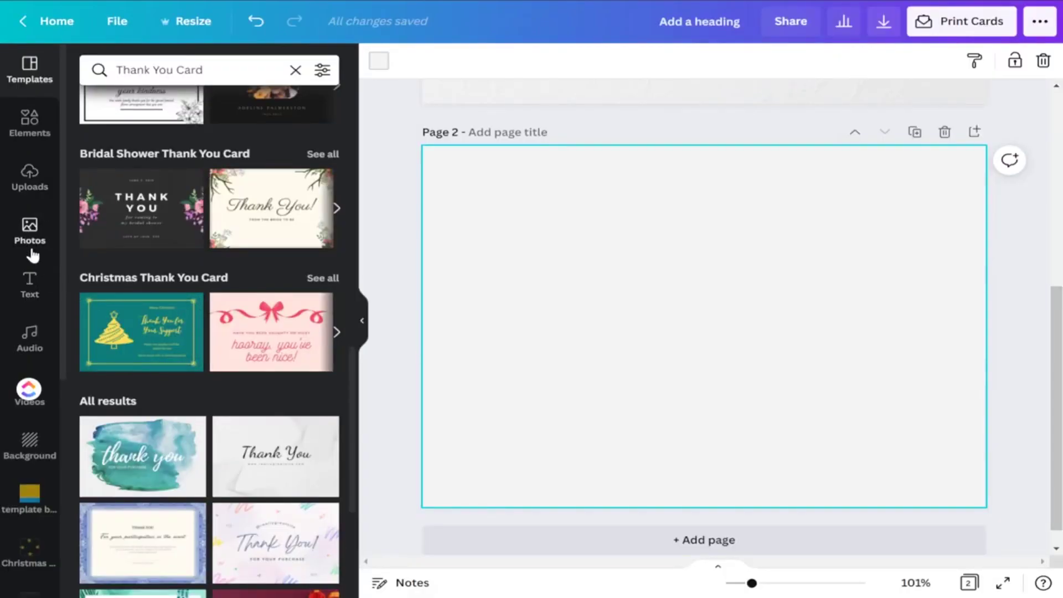
pyautogui.click(35, 443)
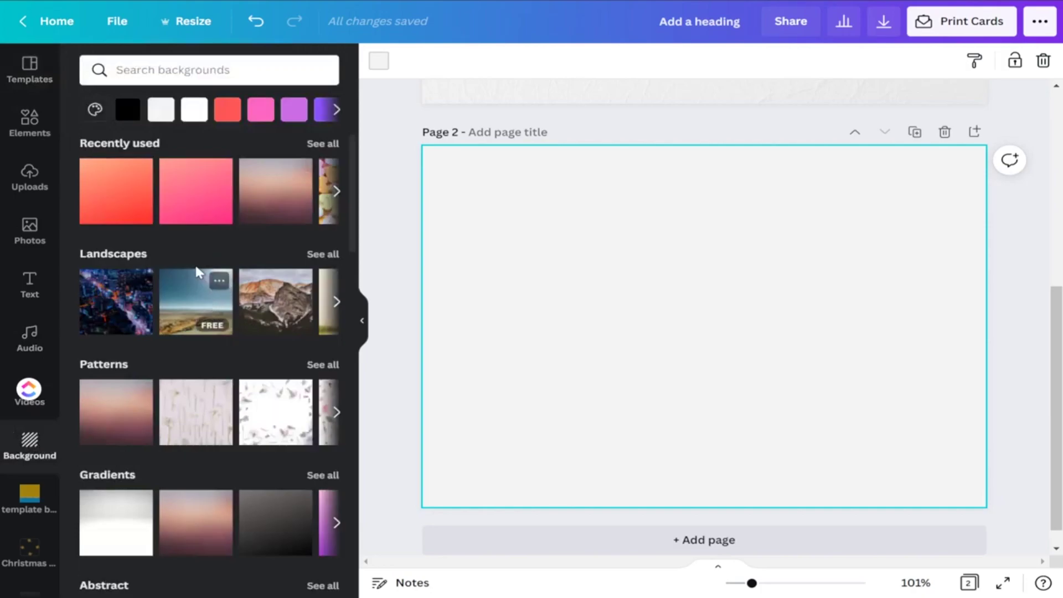
pyautogui.moveTo(317, 406); pyautogui.dragTo(443, 283)
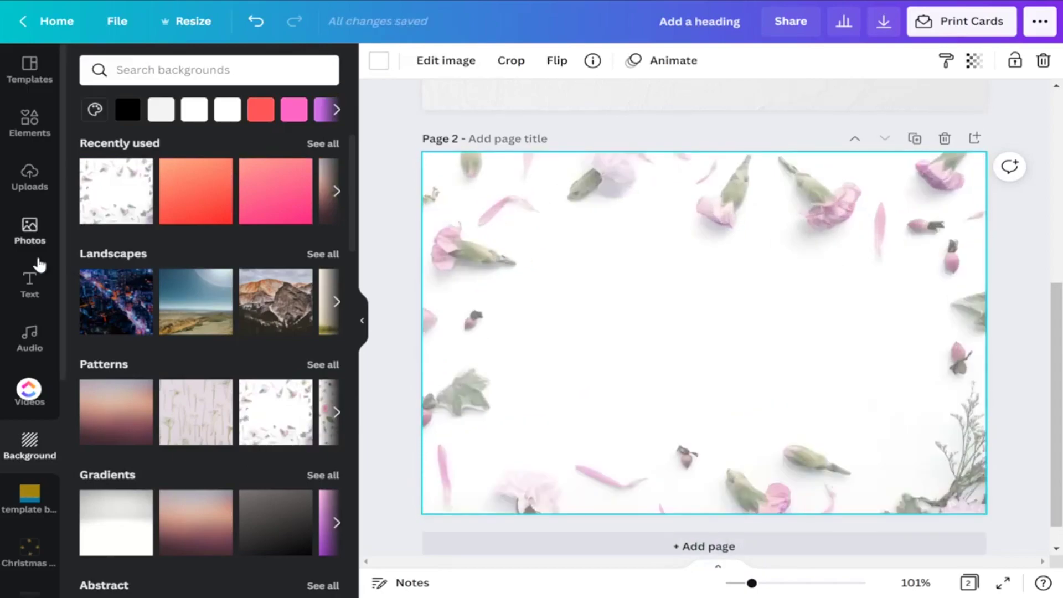
# Add the heading "Thank you!" in Montserrat Extra-Bold at size 52.3 and centre it horizontally in the card's upper half.
pyautogui.click(30, 281)
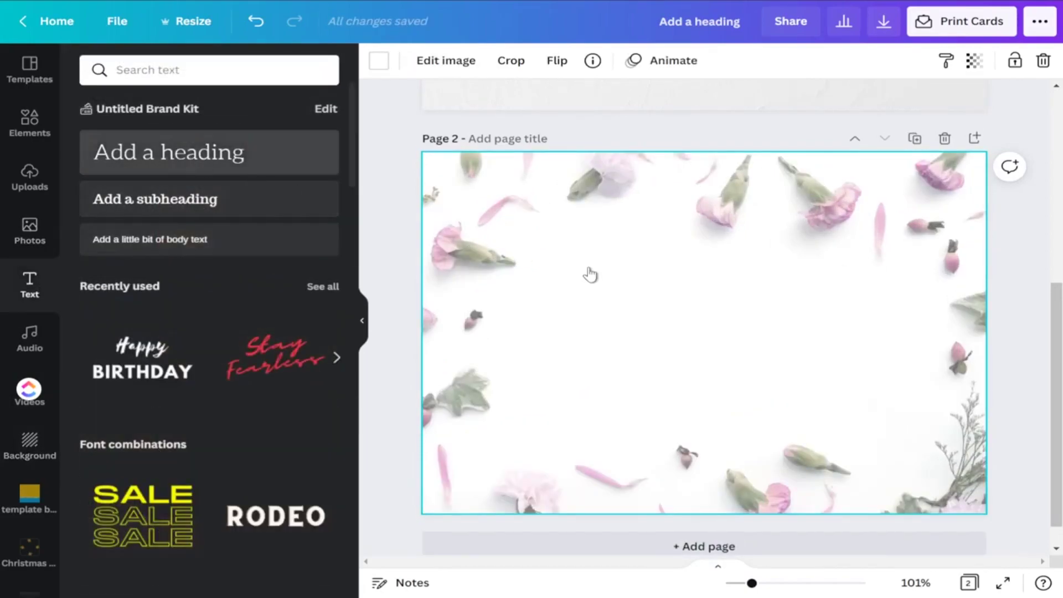
pyautogui.press('t')
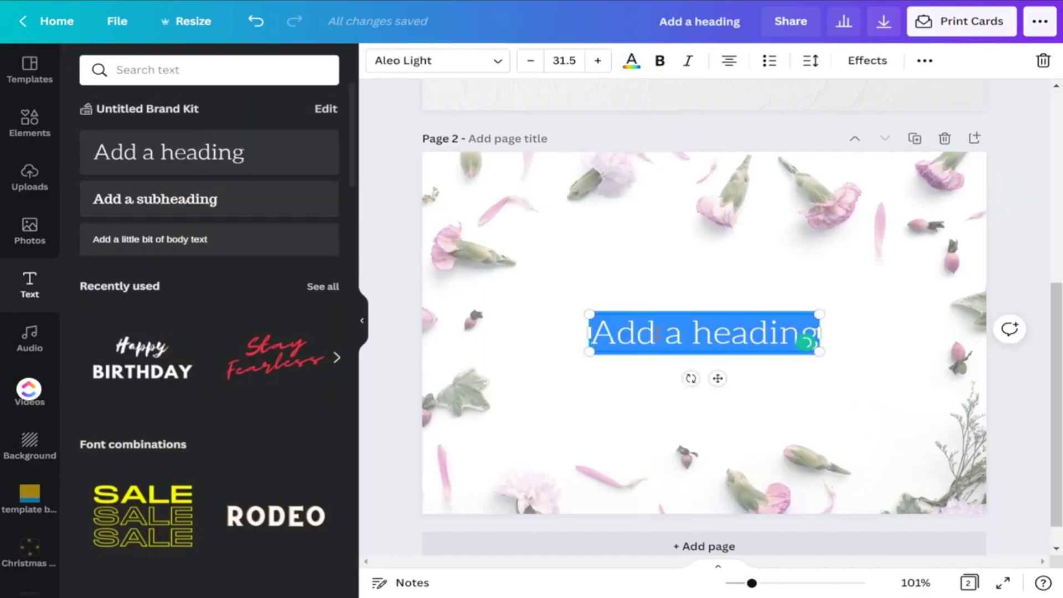
pyautogui.write('Than')
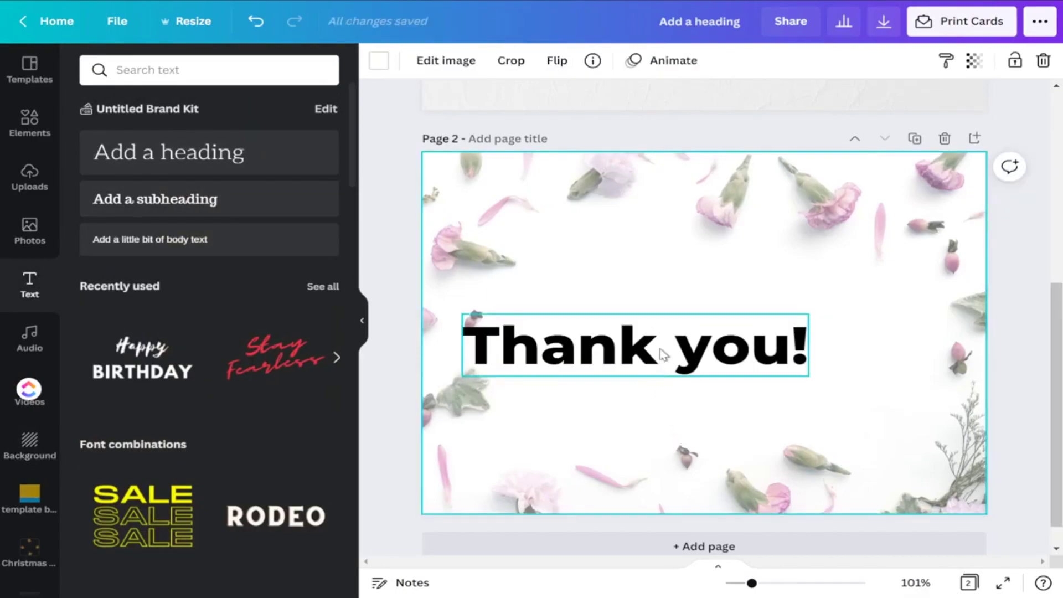
pyautogui.moveTo(663, 355); pyautogui.dragTo(714, 294)
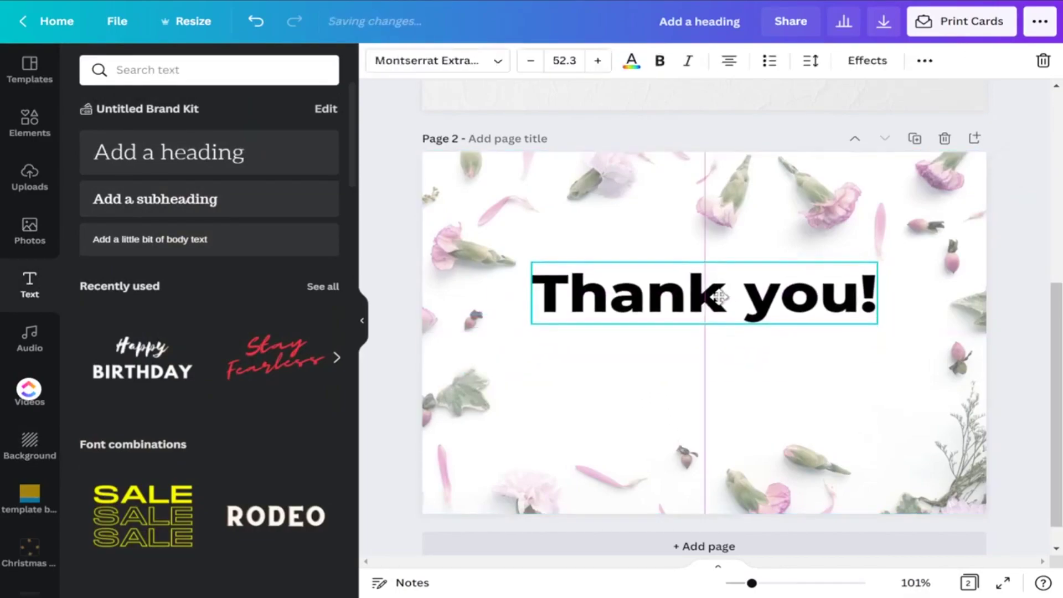
pyautogui.click(730, 413)
# Duplicate the heading below the original and replace the copy's text with "Click below to gain access to the Canva Template".
pyautogui.click(649, 295)
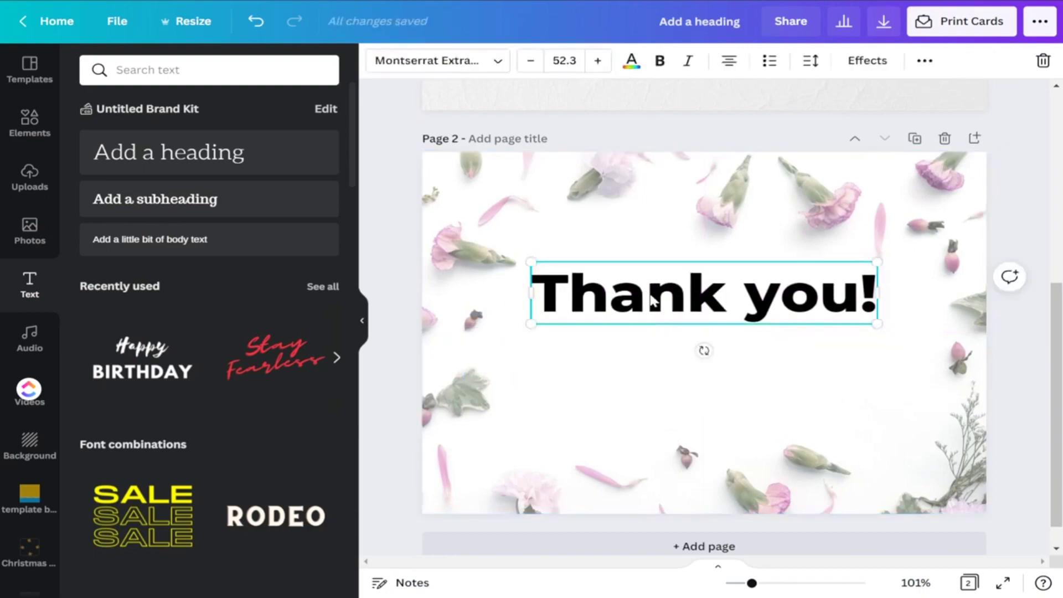
pyautogui.hotkey('ctrl', 'd')
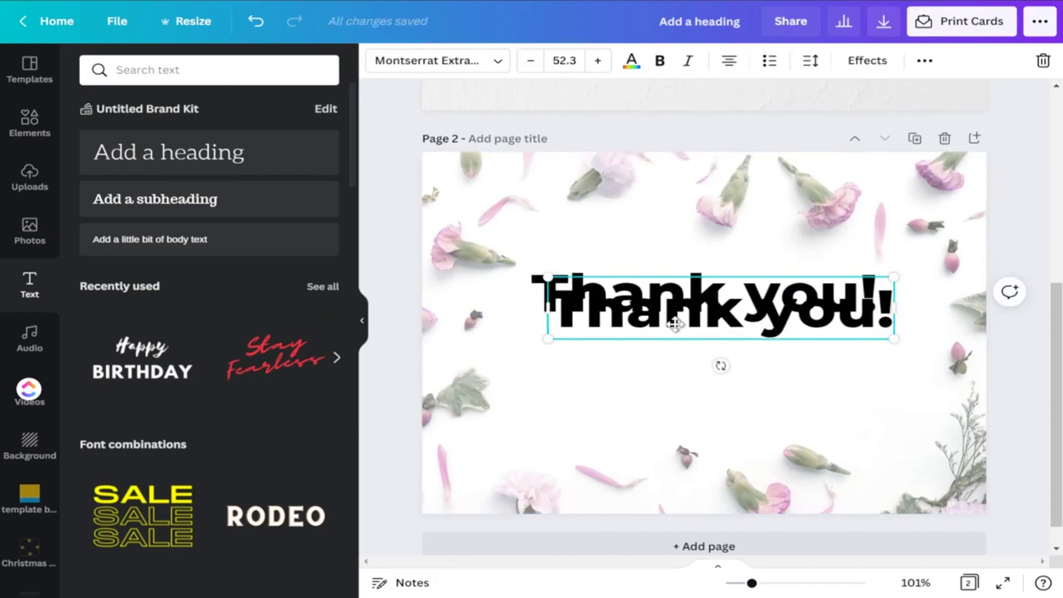
pyautogui.moveTo(673, 321); pyautogui.dragTo(664, 356)
pyautogui.doubleClick(664, 359)
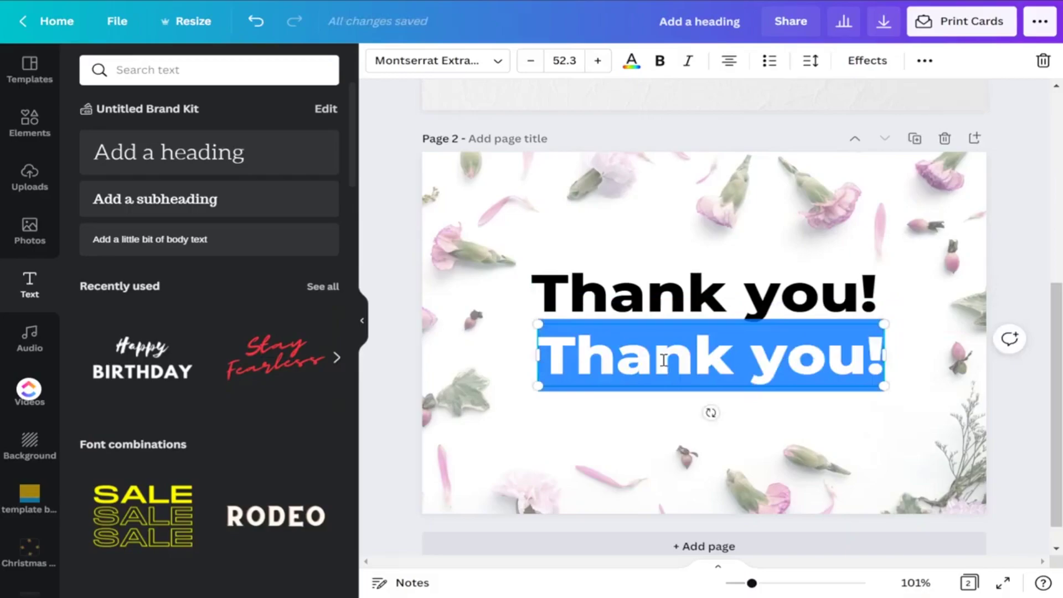
pyautogui.hotkey('ctrl', 'v')
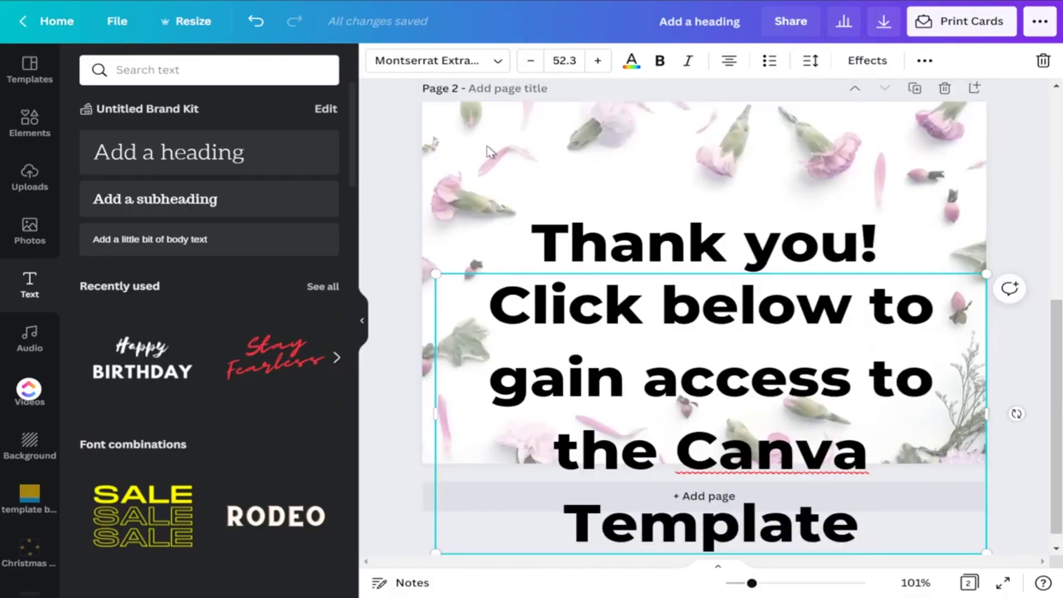
# Set the "Click below to gain access to the Canva Template" text to Shadows Into Light Two at size 18.3.
pyautogui.doubleClick(560, 395)
pyautogui.hotkey('ctrl', 'a')
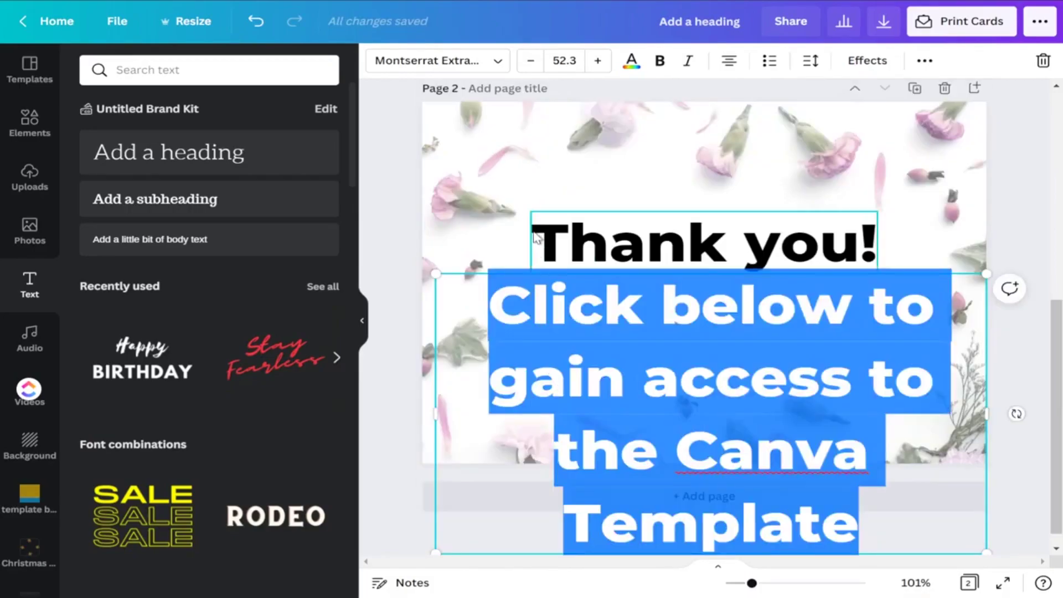
pyautogui.click(499, 62)
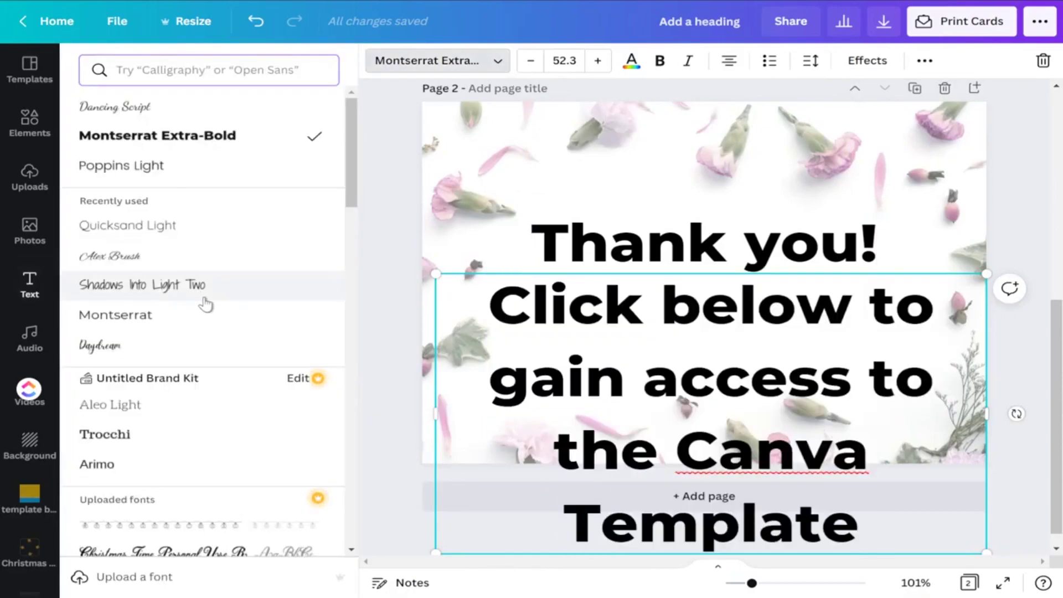
pyautogui.click(172, 289)
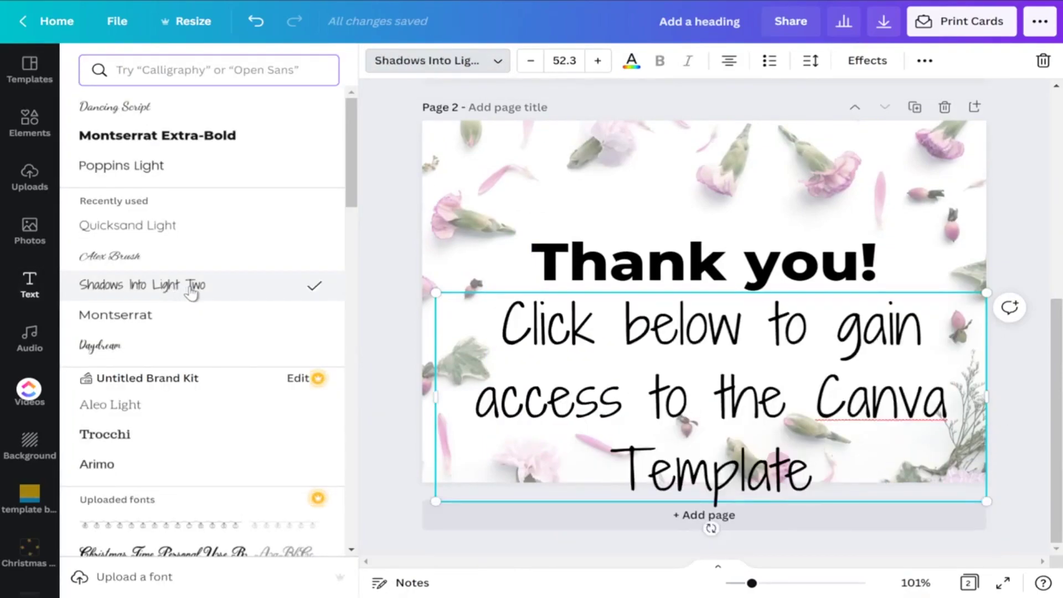
pyautogui.click(531, 61)
pyautogui.click(531, 61)
pyautogui.click(531, 61)
pyautogui.click(530, 61)
pyautogui.click(531, 61)
pyautogui.click(530, 61)
pyautogui.click(530, 61)
pyautogui.click(531, 61)
pyautogui.click(530, 61)
pyautogui.click(530, 61)
pyautogui.click(530, 61)
pyautogui.click(531, 61)
pyautogui.click(534, 65)
# Fit the message on one line and position it just beneath the "Thank you!" heading with a small gap.
pyautogui.click(698, 306)
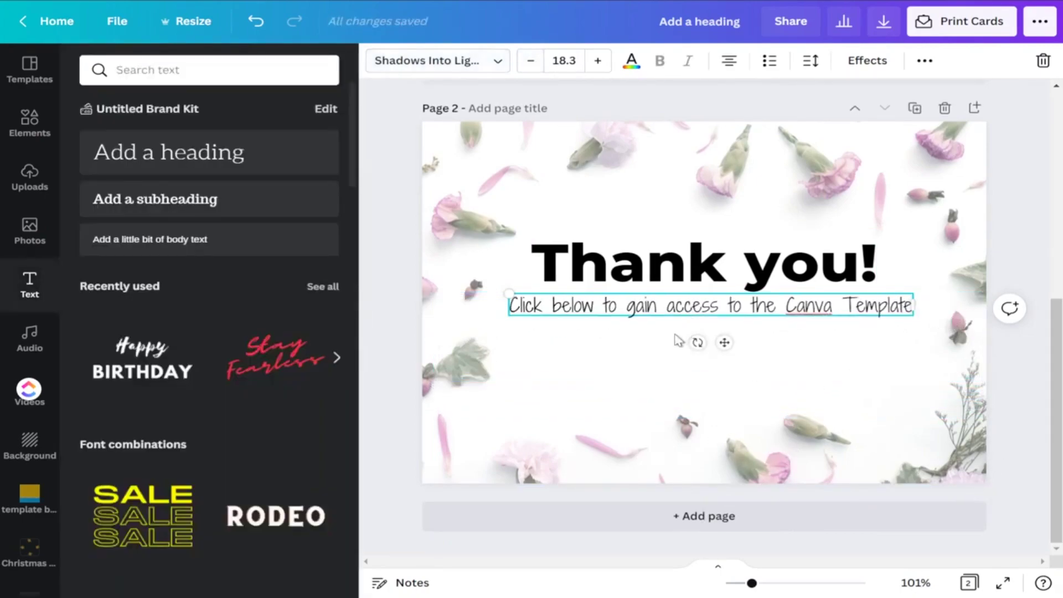
pyautogui.click(696, 335)
pyautogui.click(702, 313)
pyautogui.moveTo(702, 319); pyautogui.dragTo(703, 327)
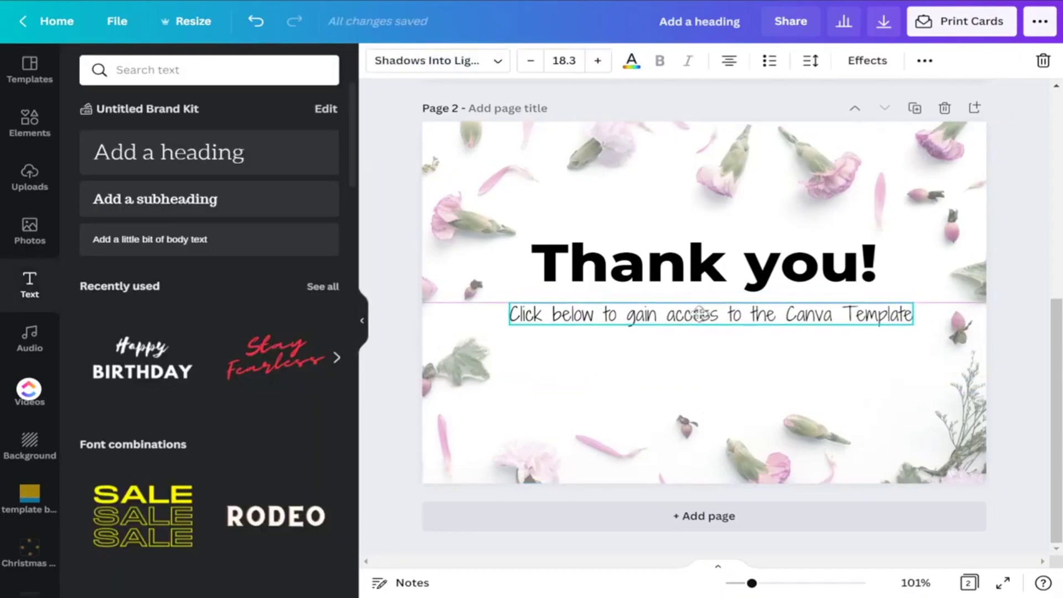
pyautogui.click(632, 396)
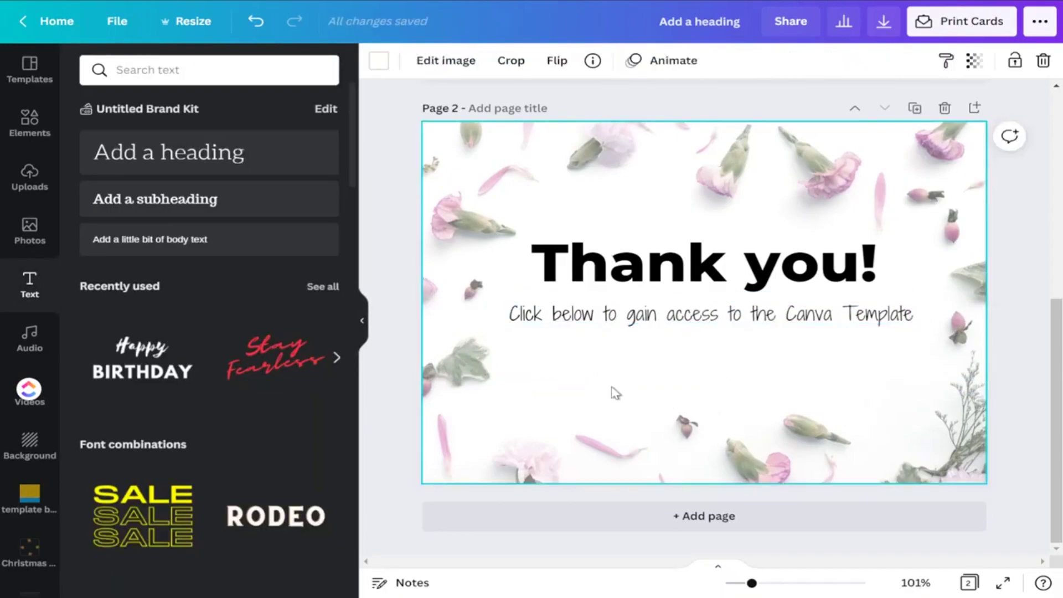
# Add a rounded rectangle from the lines and shapes collection beneath the message, about 2.8 by 0.9 in.
pyautogui.click(601, 320)
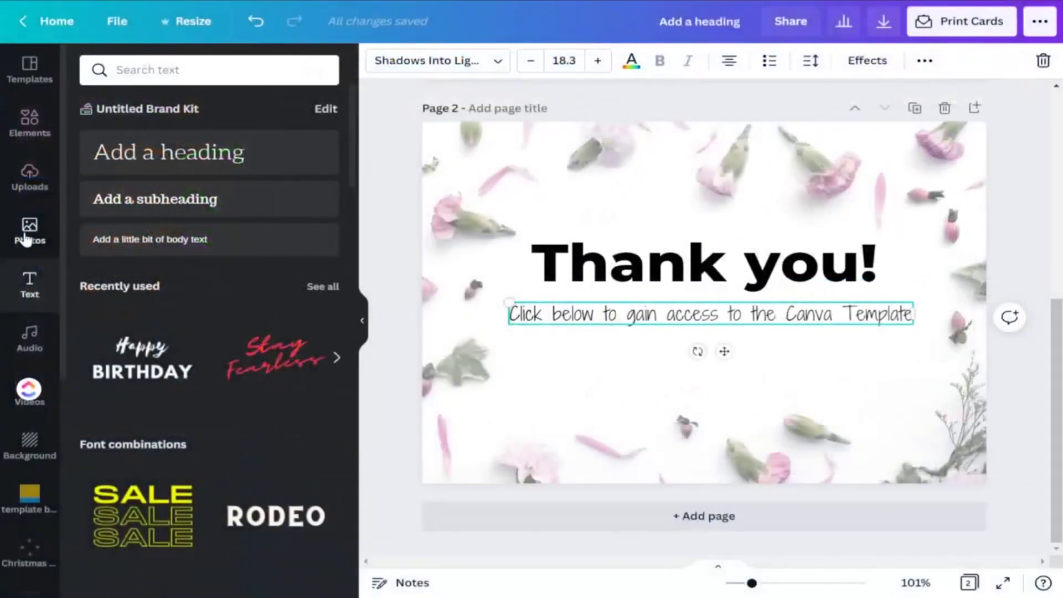
pyautogui.click(25, 126)
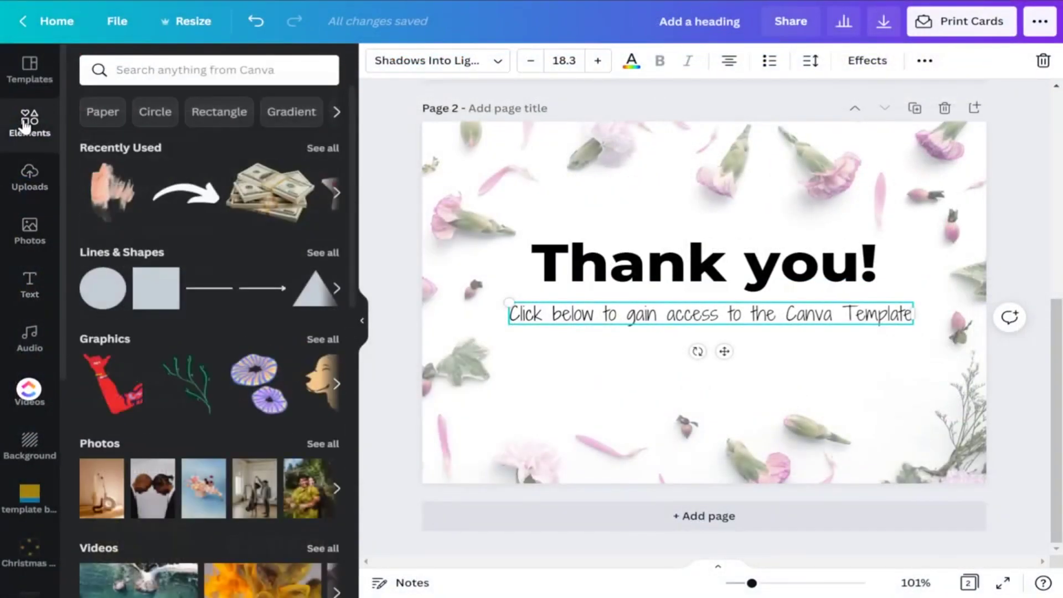
pyautogui.click(318, 254)
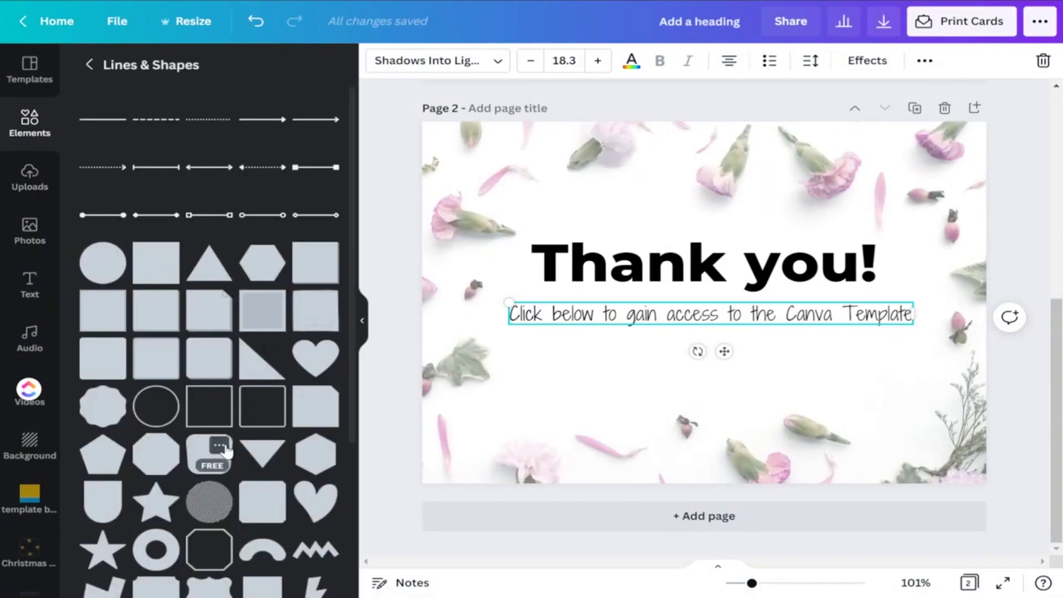
pyautogui.scroll(-3, 266, 474)
pyautogui.scroll(-1, 277, 471)
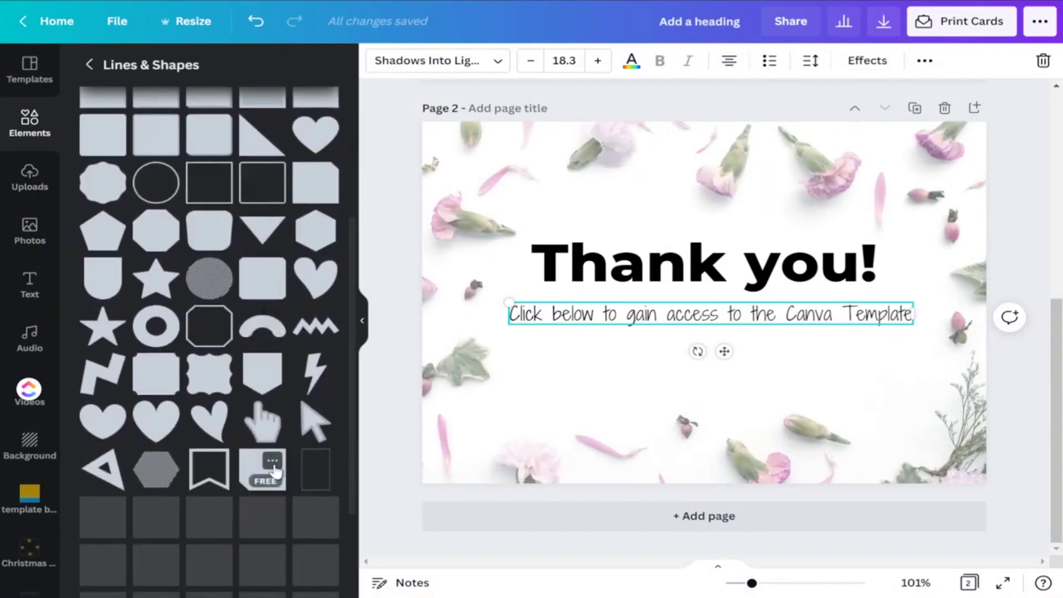
pyautogui.scroll(-2, 220, 478)
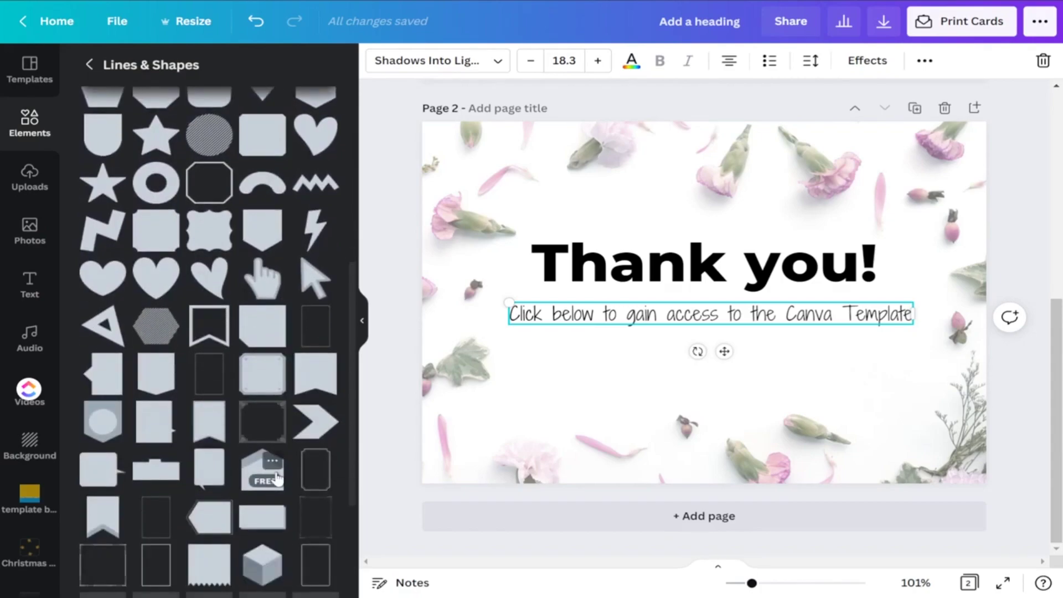
pyautogui.scroll(-3, 244, 472)
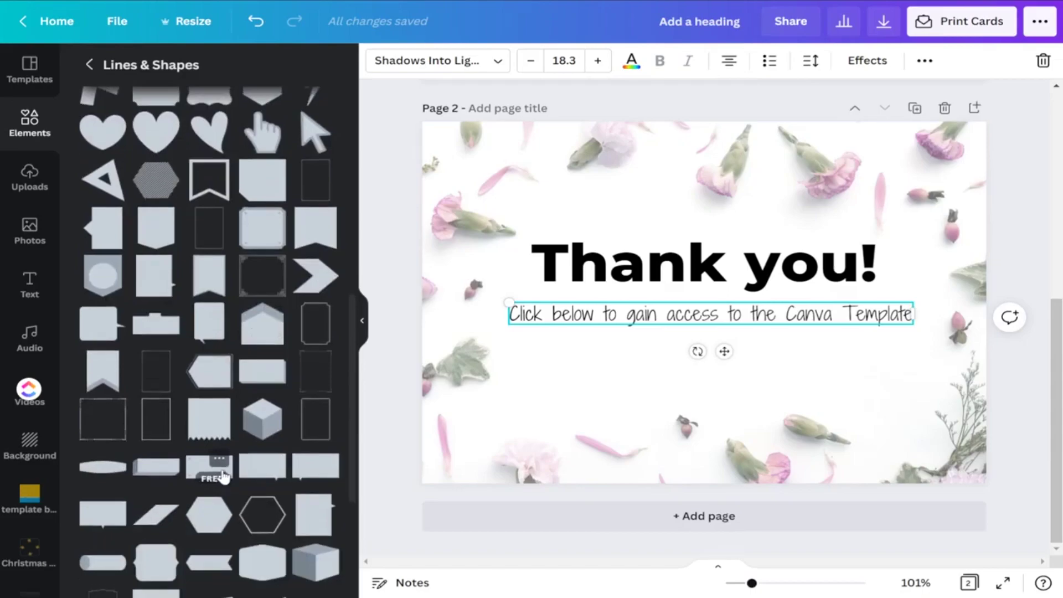
pyautogui.scroll(5, 221, 471)
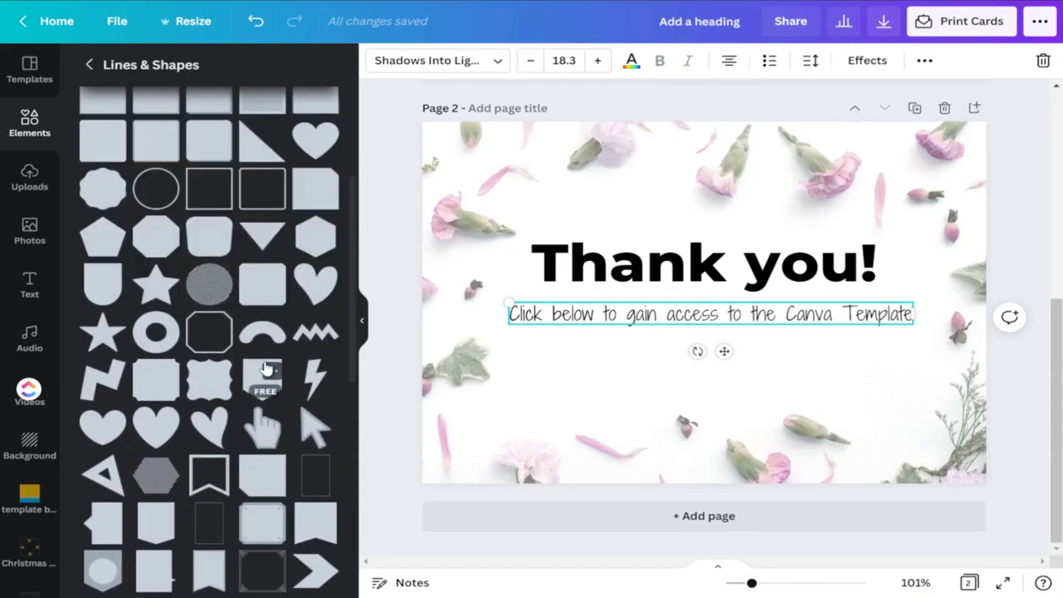
pyautogui.scroll(4, 270, 371)
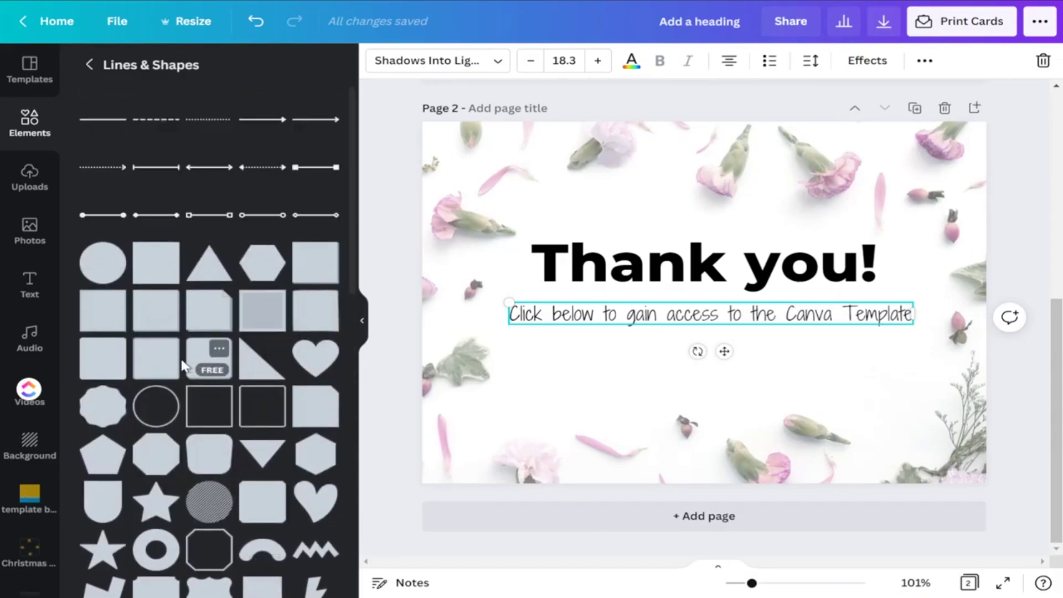
pyautogui.click(221, 361)
pyautogui.moveTo(700, 202); pyautogui.dragTo(682, 366)
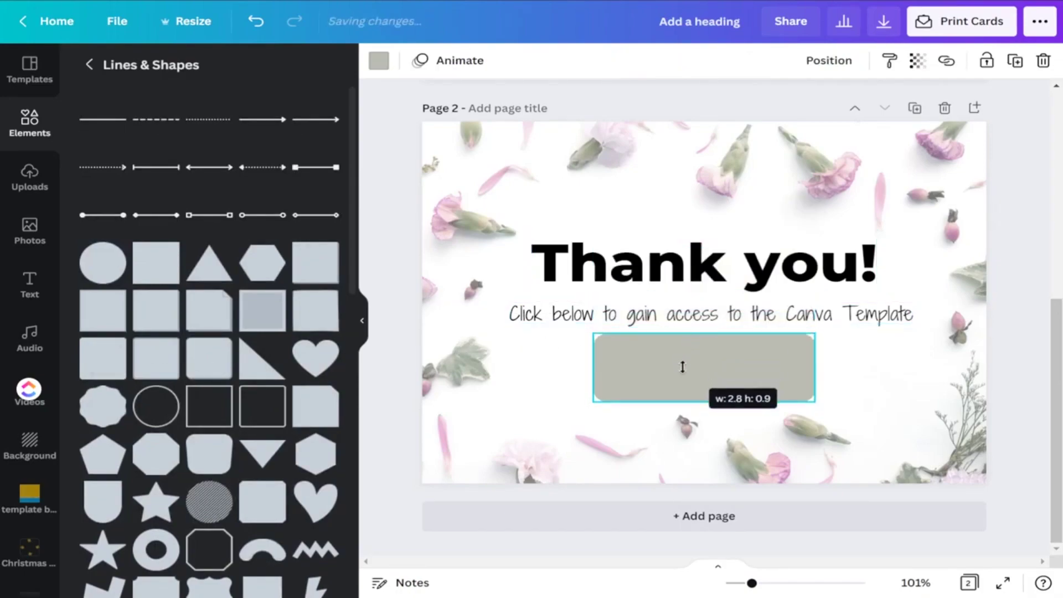
# Reshape the rounded rectangle into a thin, wide button bar and centre it beneath the message.
pyautogui.moveTo(601, 340); pyautogui.dragTo(563, 383)
pyautogui.click(700, 459)
pyautogui.moveTo(680, 399); pyautogui.dragTo(696, 374)
pyautogui.click(869, 388)
# Colour the button bar with the mauve shade from the photo colours.
pyautogui.click(695, 380)
pyautogui.click(381, 62)
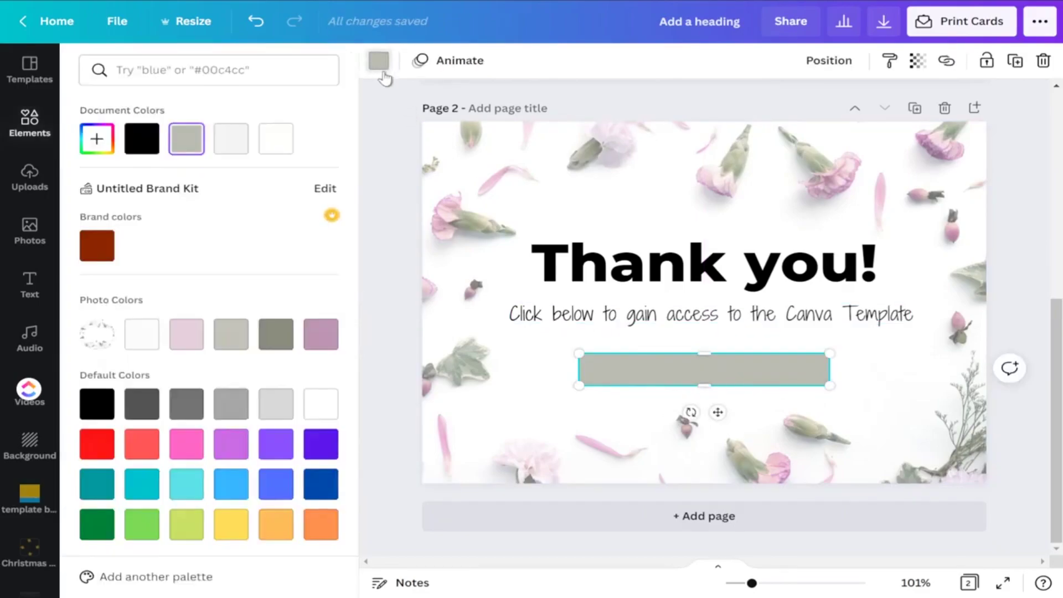
pyautogui.click(321, 337)
pyautogui.click(631, 418)
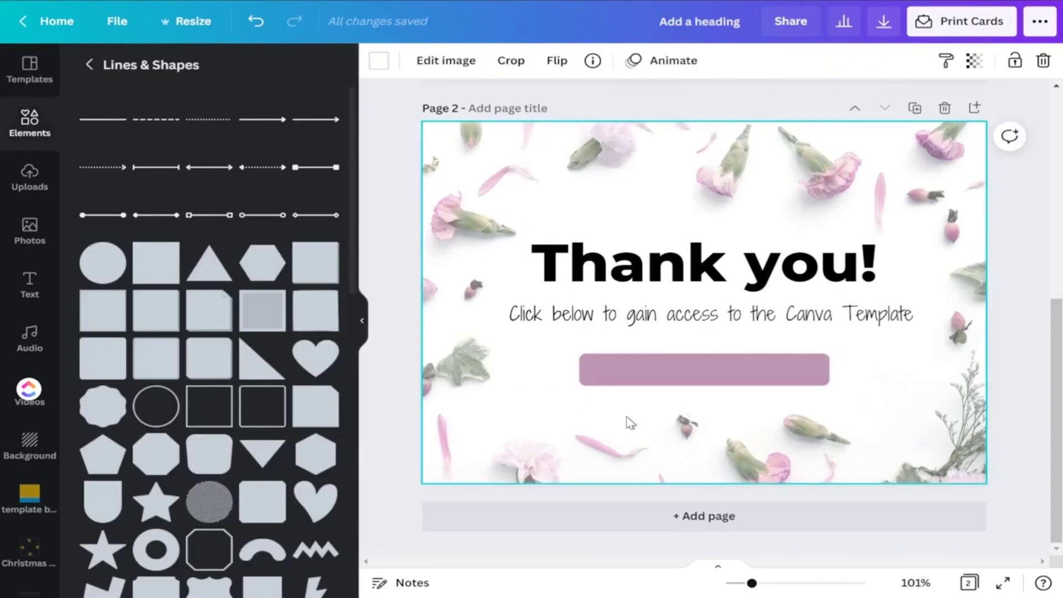
# Enlarge the mauve button bar slightly and align its centre with the message line above.
pyautogui.click(654, 381)
pyautogui.moveTo(579, 353); pyautogui.dragTo(560, 351)
pyautogui.click(605, 403)
pyautogui.moveTo(650, 374); pyautogui.dragTo(674, 370)
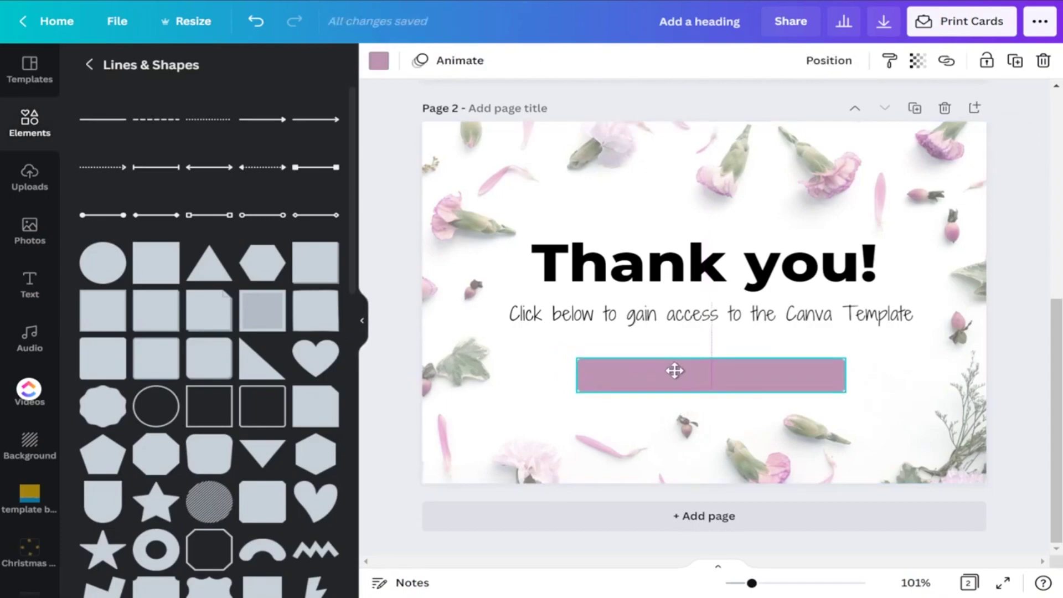
# Copy and paste the "Thank you!" heading, move the copy over the button bar and shrink it to button-label size.
pyautogui.click(674, 264)
pyautogui.rightClick(674, 266)
pyautogui.click(691, 285)
pyautogui.rightClick(668, 264)
pyautogui.click(686, 317)
pyautogui.moveTo(705, 294); pyautogui.dragTo(709, 383)
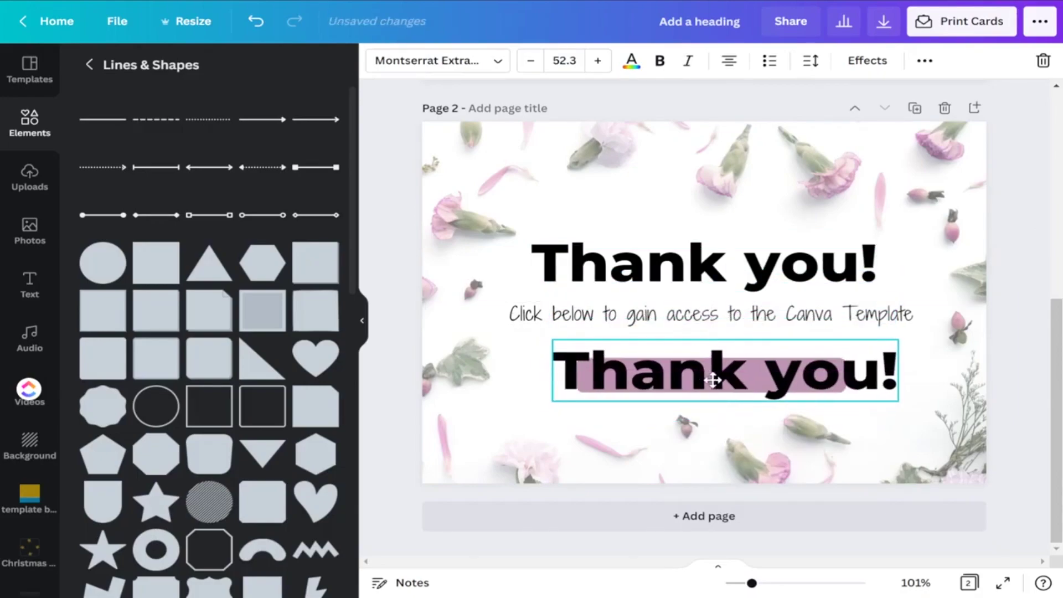
pyautogui.moveTo(904, 344); pyautogui.dragTo(685, 382)
# Widen and heighten the mauve button bar and centre it horizontally on the card.
pyautogui.click(618, 360)
pyautogui.moveTo(577, 357); pyautogui.dragTo(530, 352)
pyautogui.moveTo(807, 369); pyautogui.dragTo(814, 361)
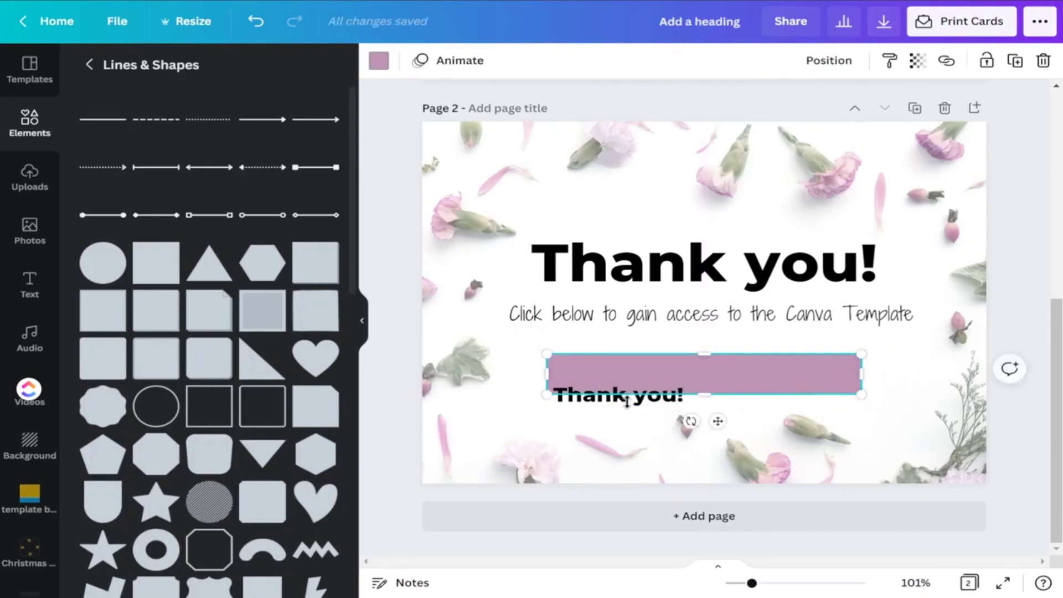
# Centre the copied heading on the mauve bar as the button label "Access Now!" at font size 28.2.
pyautogui.click(631, 419)
pyautogui.moveTo(631, 416); pyautogui.dragTo(719, 386)
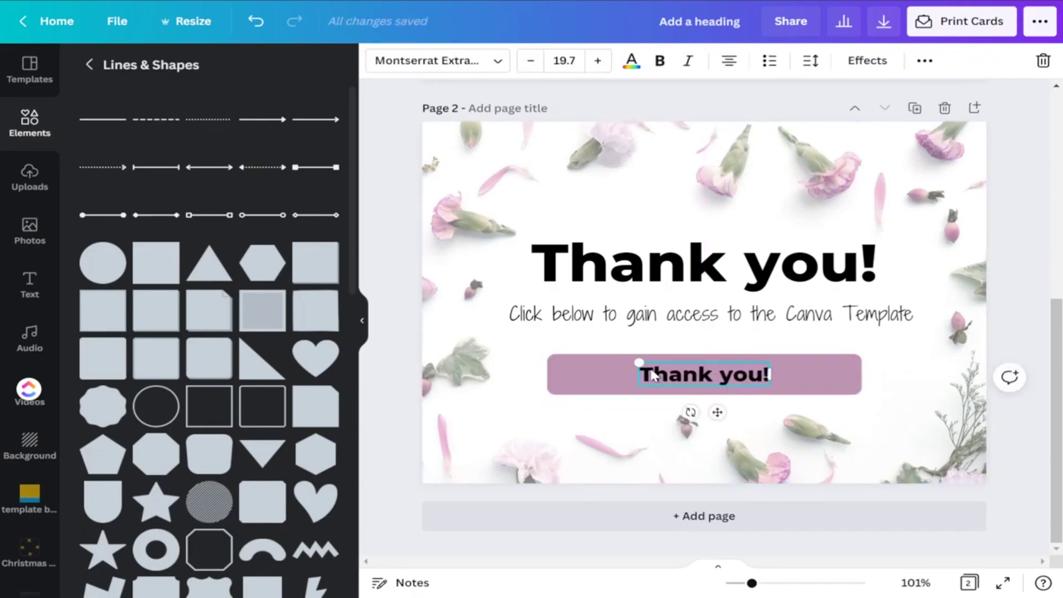
pyautogui.moveTo(632, 363); pyautogui.dragTo(583, 352)
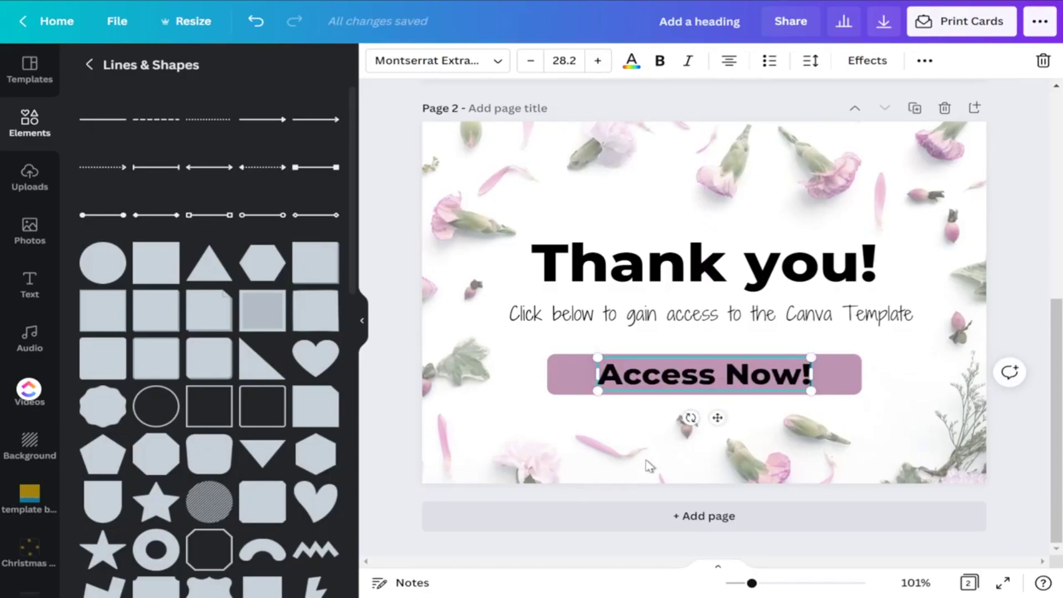
pyautogui.click(649, 461)
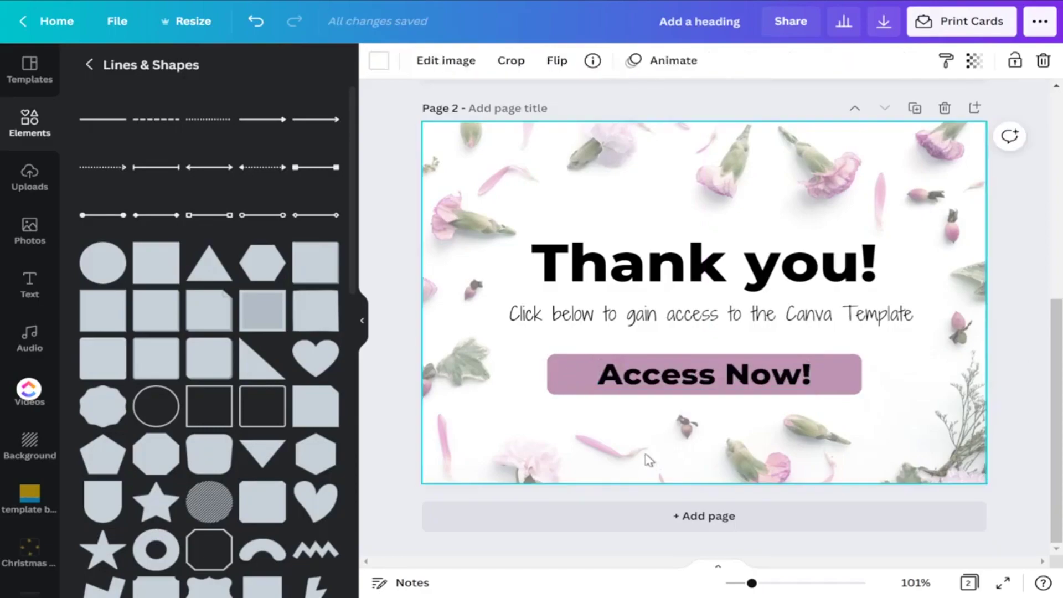
# Select the "Access Now!" label together with the mauve bar and group them.
pyautogui.click(674, 379)
pyautogui.click(889, 400)
pyautogui.moveTo(799, 388); pyautogui.dragTo(727, 384)
pyautogui.click(720, 378)
pyautogui.click(896, 72)
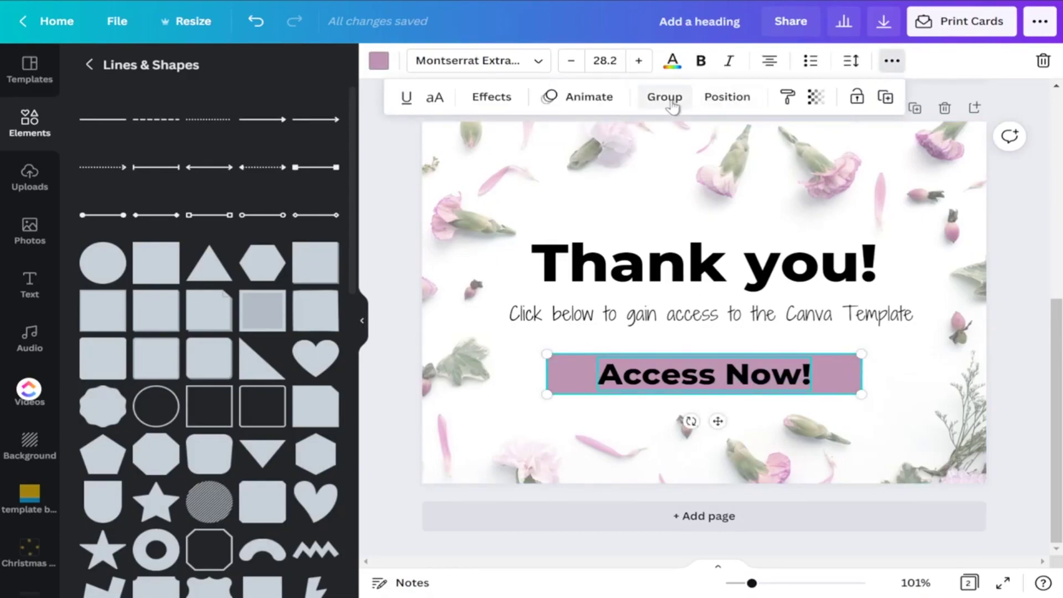
pyautogui.click(666, 97)
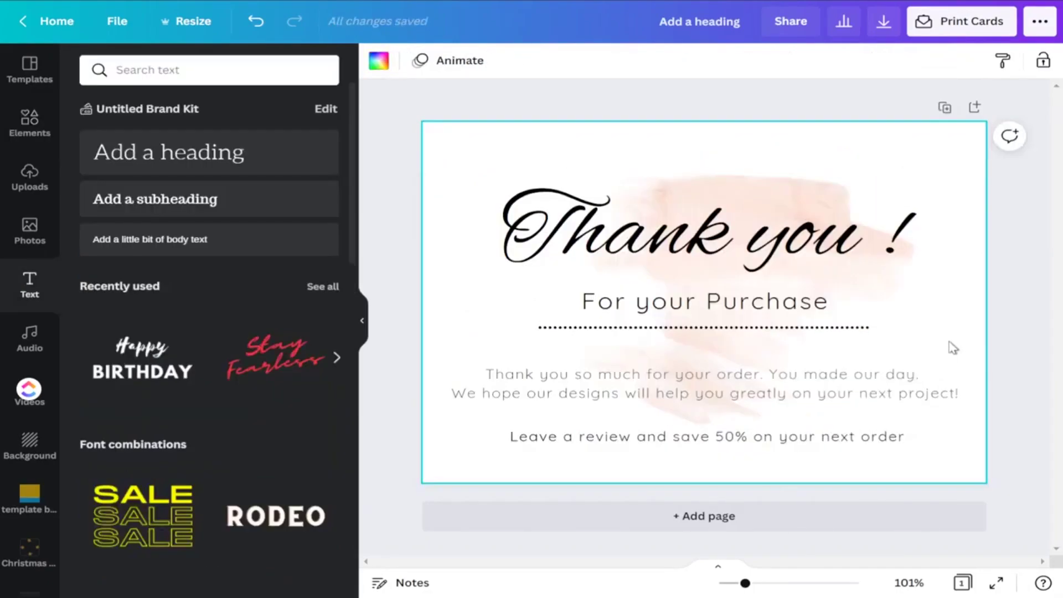
# Switch to the "For your Purchase" thank you card design and copy its share link for use as a template.
pyautogui.click(790, 22)
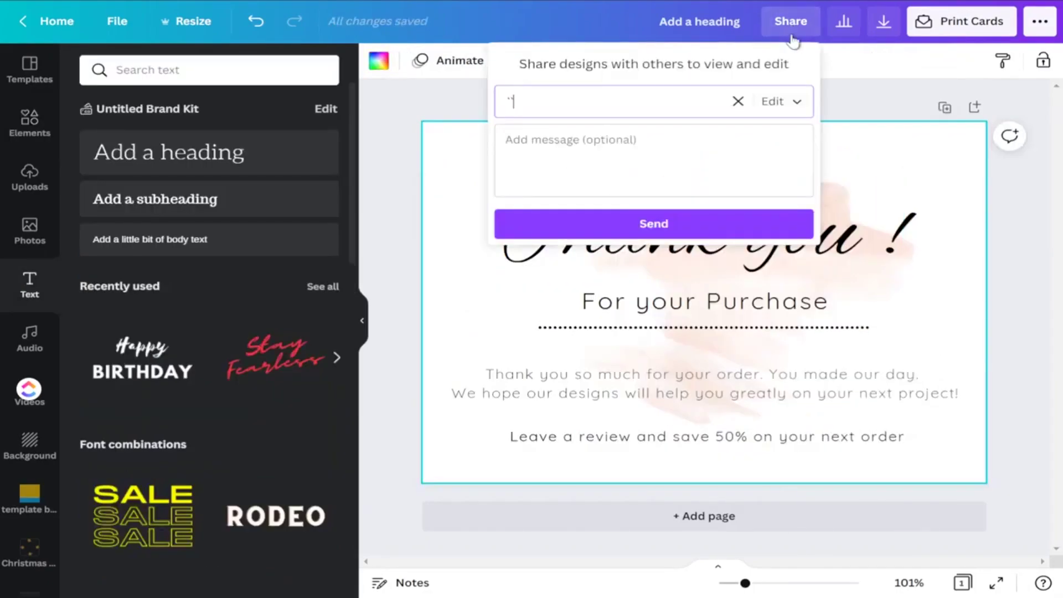
pyautogui.click(738, 102)
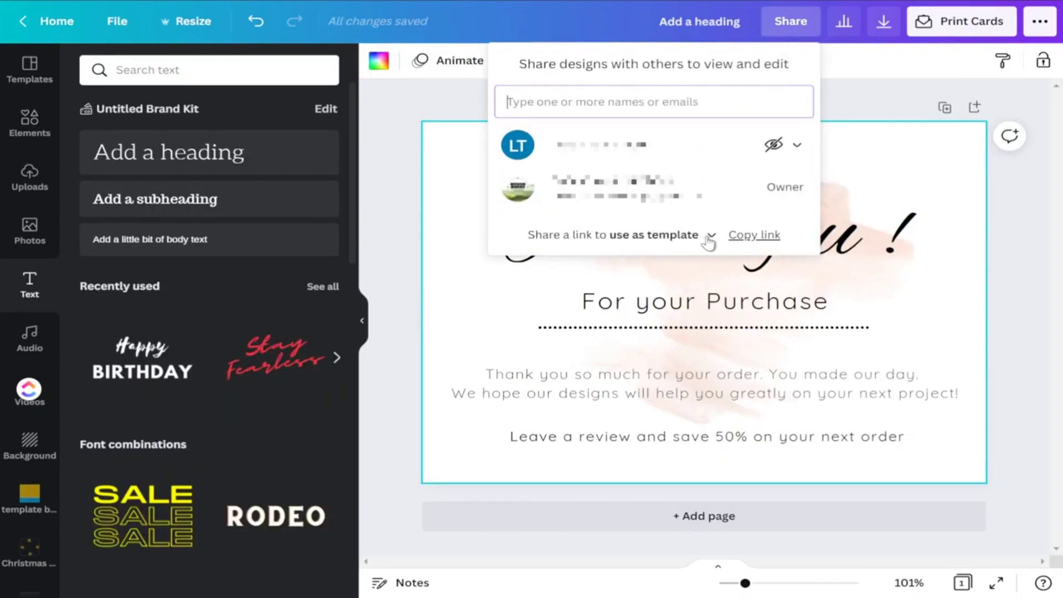
pyautogui.click(740, 238)
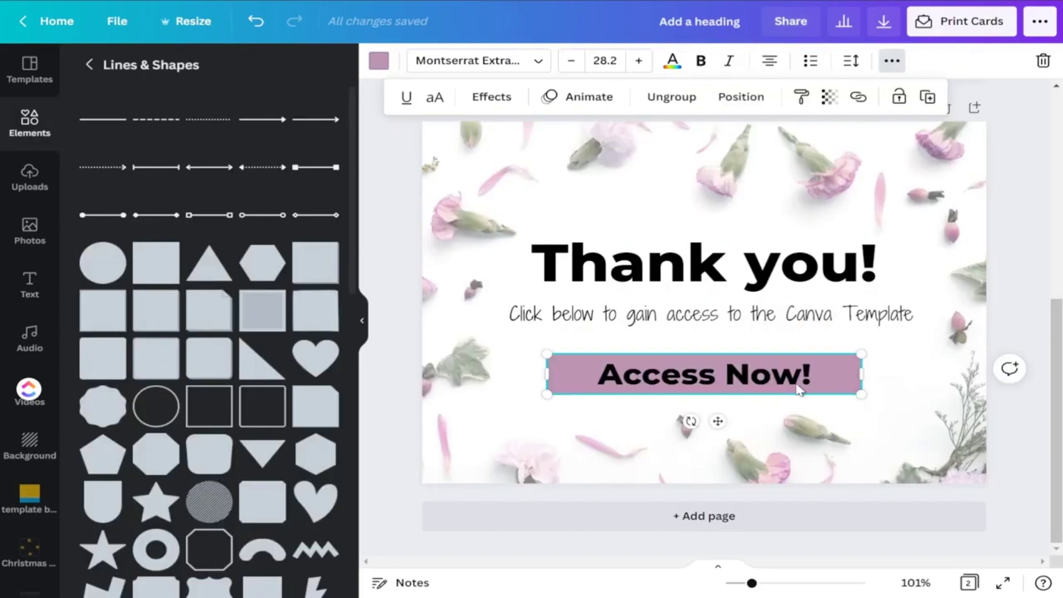
# Back on the floral card, link the grouped "Access Now!" button to the copied template link.
pyautogui.click(891, 62)
pyautogui.click(815, 99)
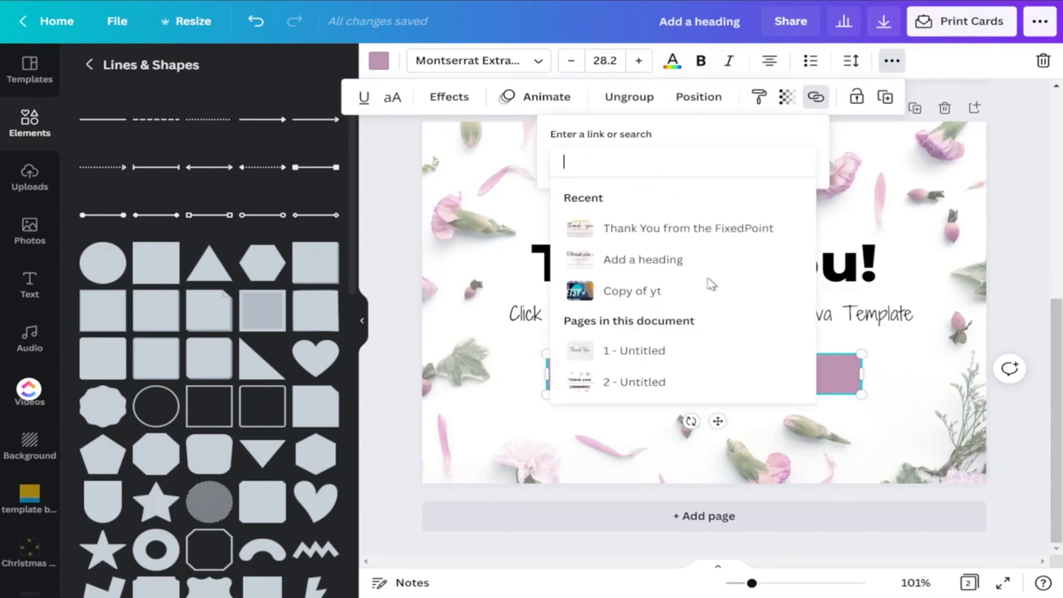
pyautogui.hotkey('ctrl', 'v')
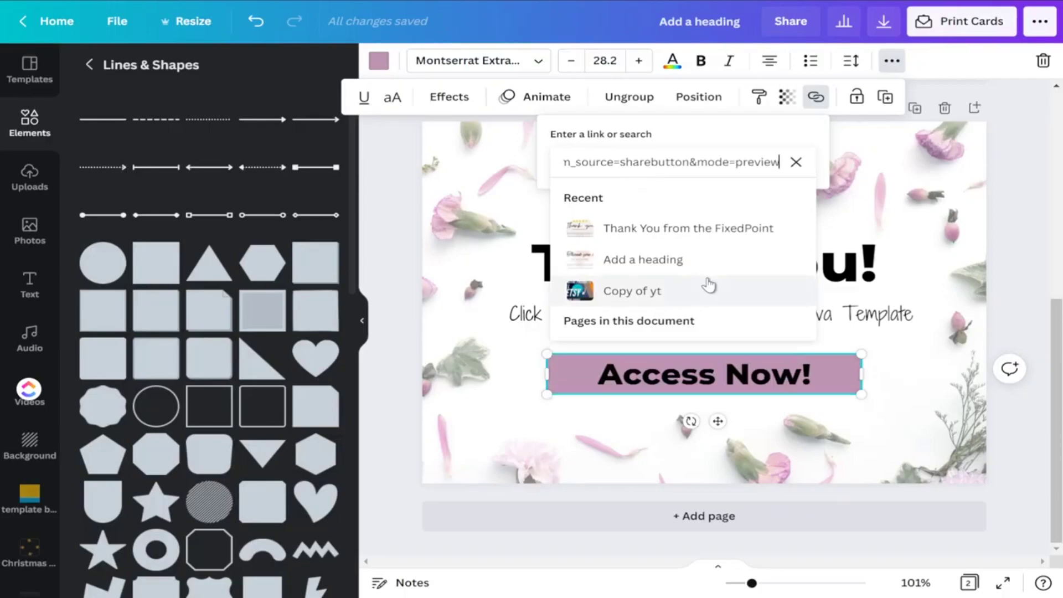
pyautogui.press('Return')
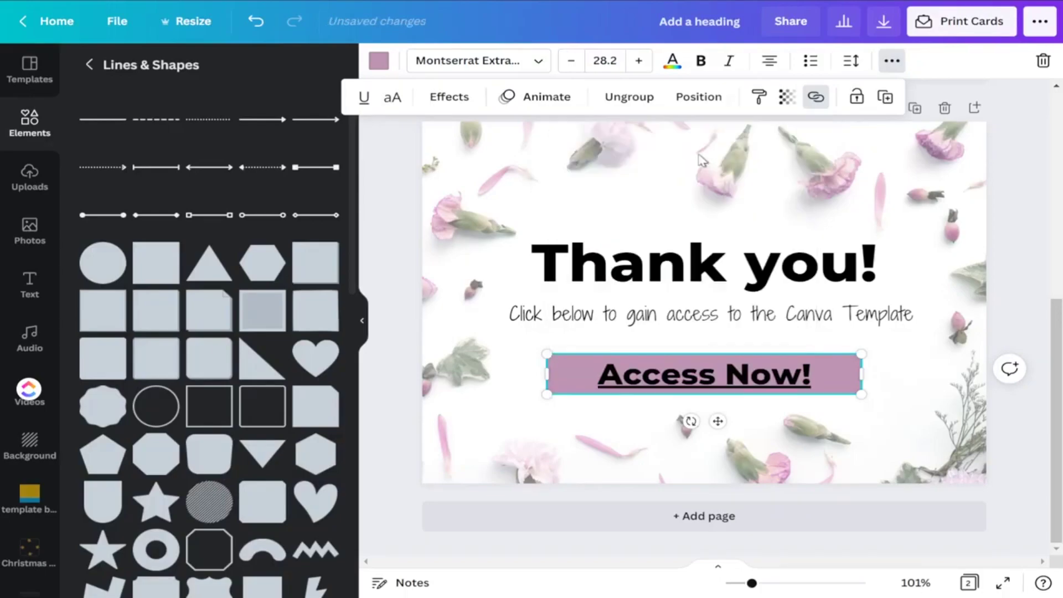
pyautogui.click(863, 420)
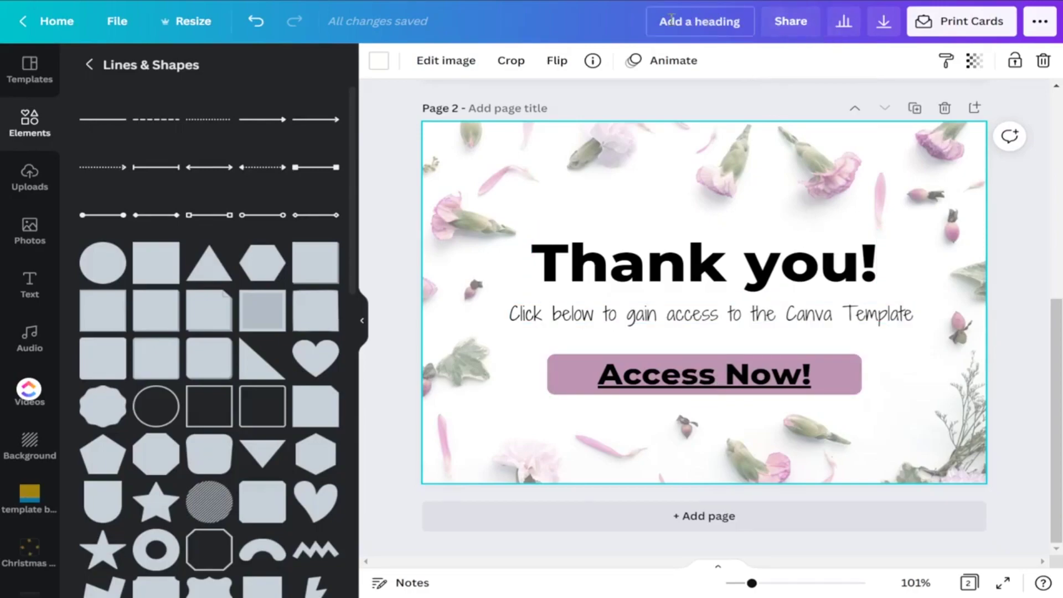
# Rename the floral card design "Canva Template" and download only page 2 as PDF Print.
pyautogui.click(884, 21)
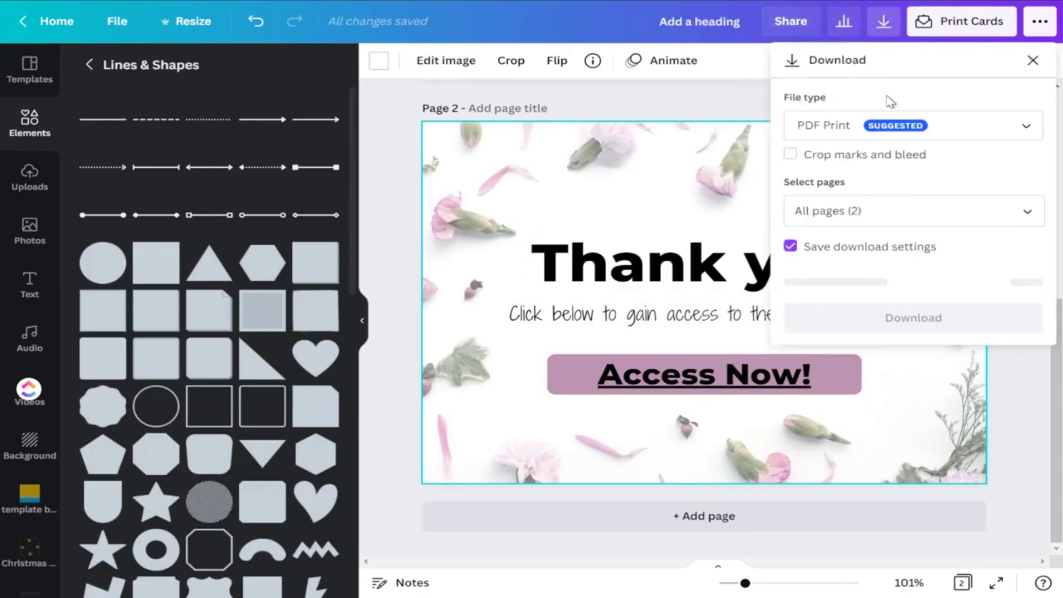
pyautogui.click(884, 25)
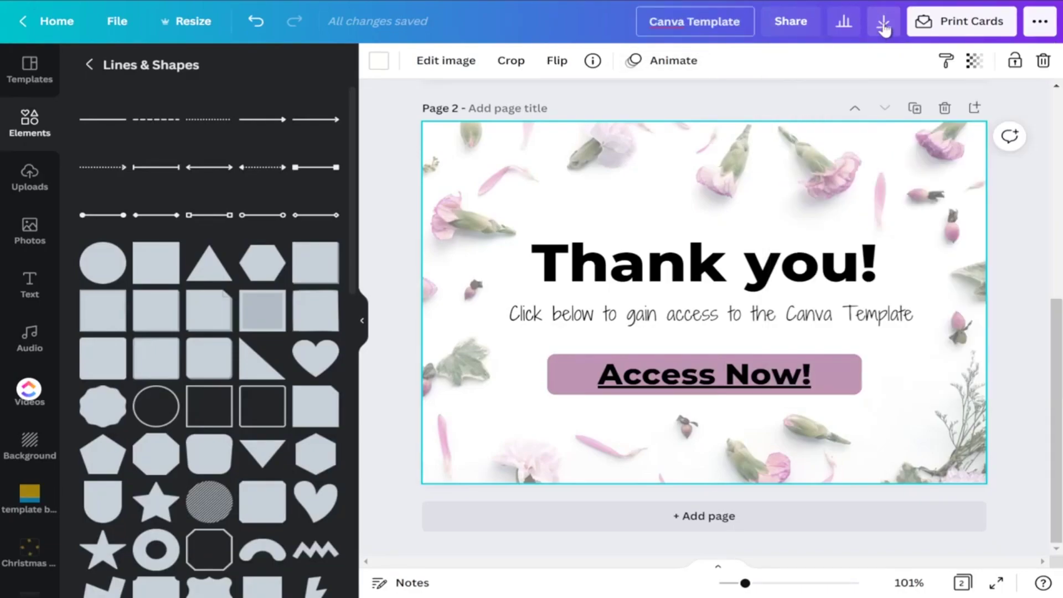
pyautogui.click(884, 25)
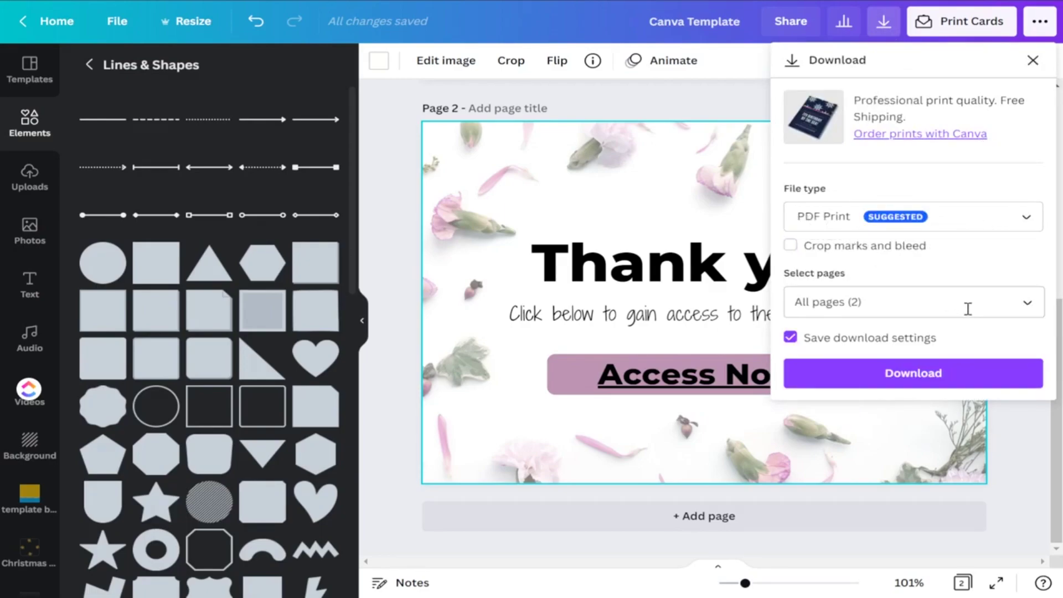
pyautogui.click(1026, 307)
pyautogui.click(1024, 428)
pyautogui.click(910, 485)
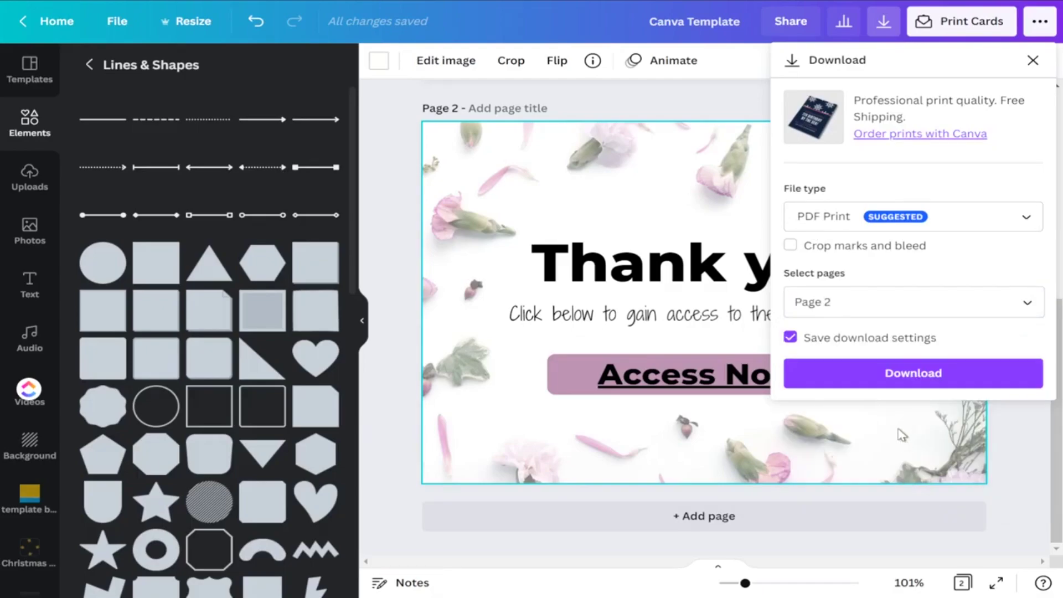
pyautogui.click(913, 374)
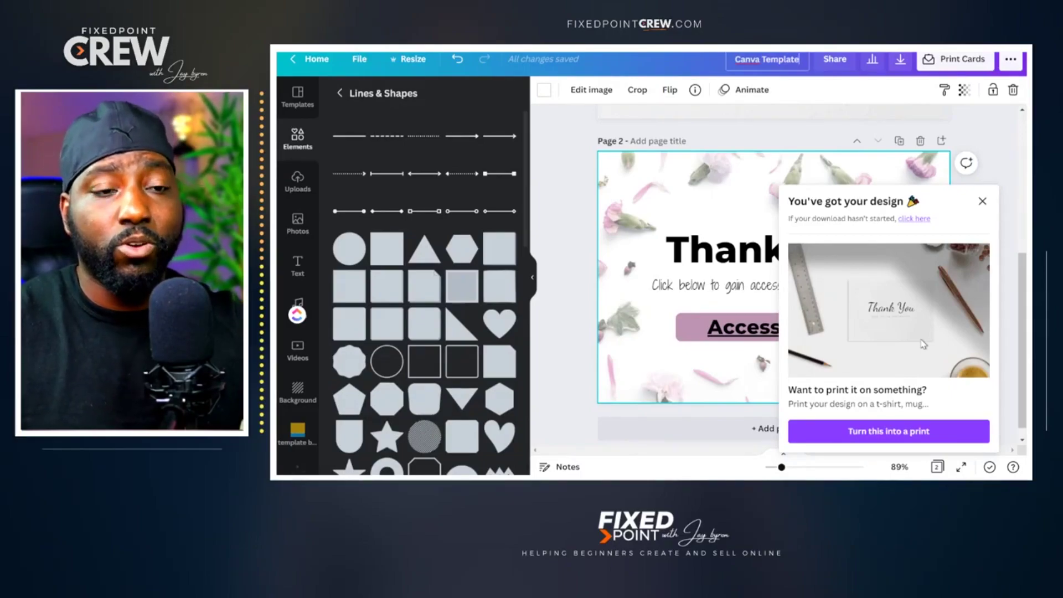
pyautogui.click(981, 202)
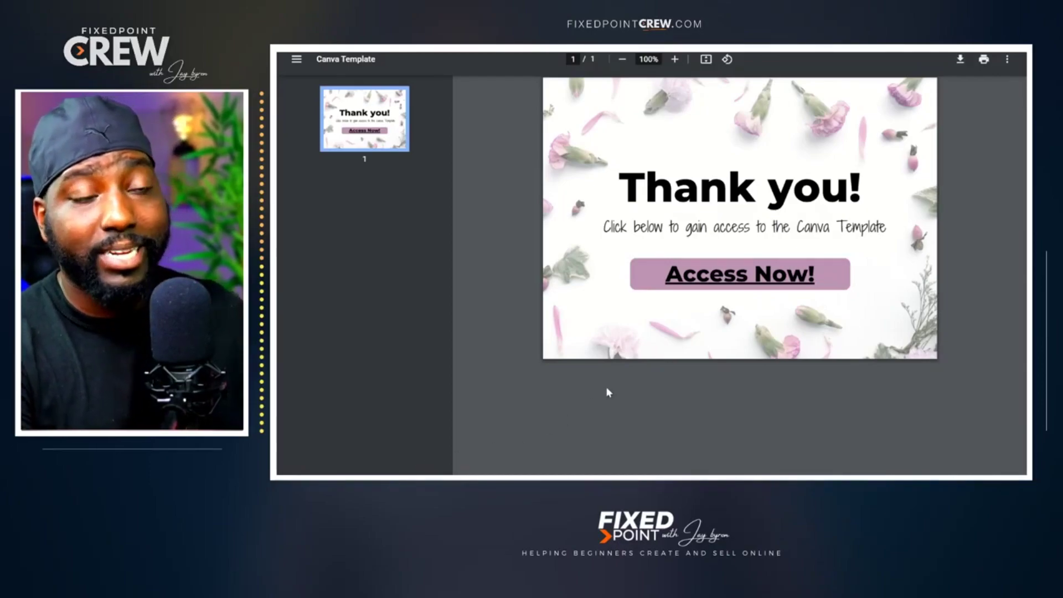
# Test the "Access Now!" link in the downloaded PDF and choose to use the shared template.
pyautogui.click(738, 283)
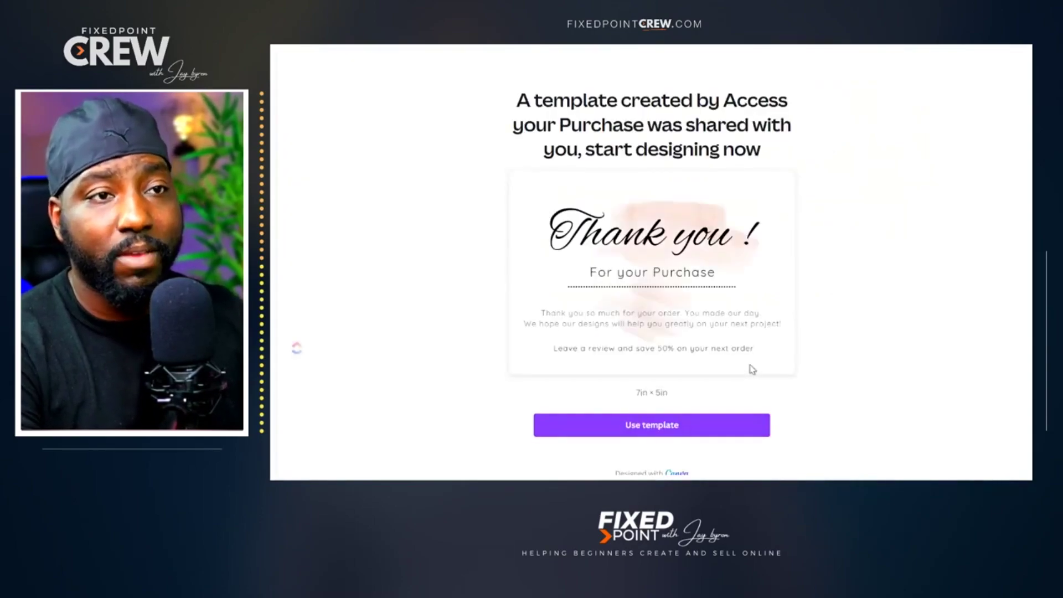
pyautogui.click(686, 430)
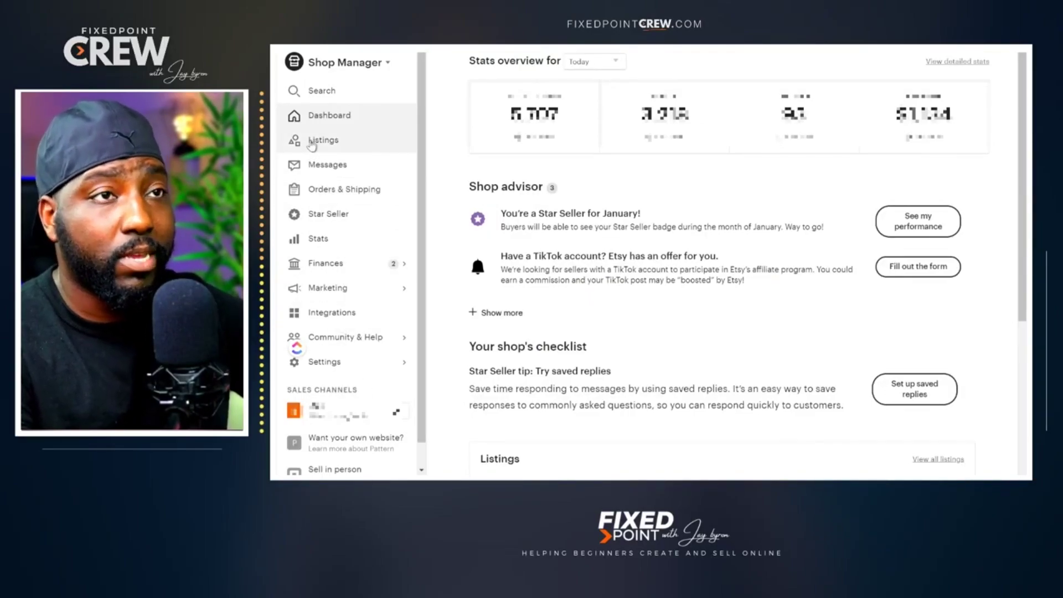
# Switch to Etsy Shop Manager and start a new listing, going to its listing details.
pyautogui.click(311, 143)
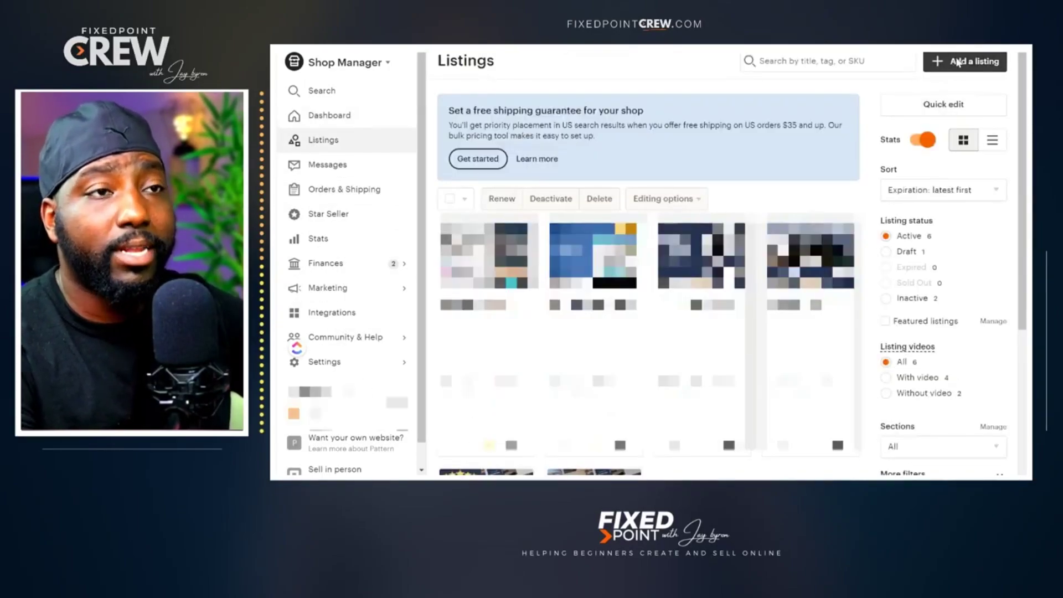
pyautogui.click(957, 62)
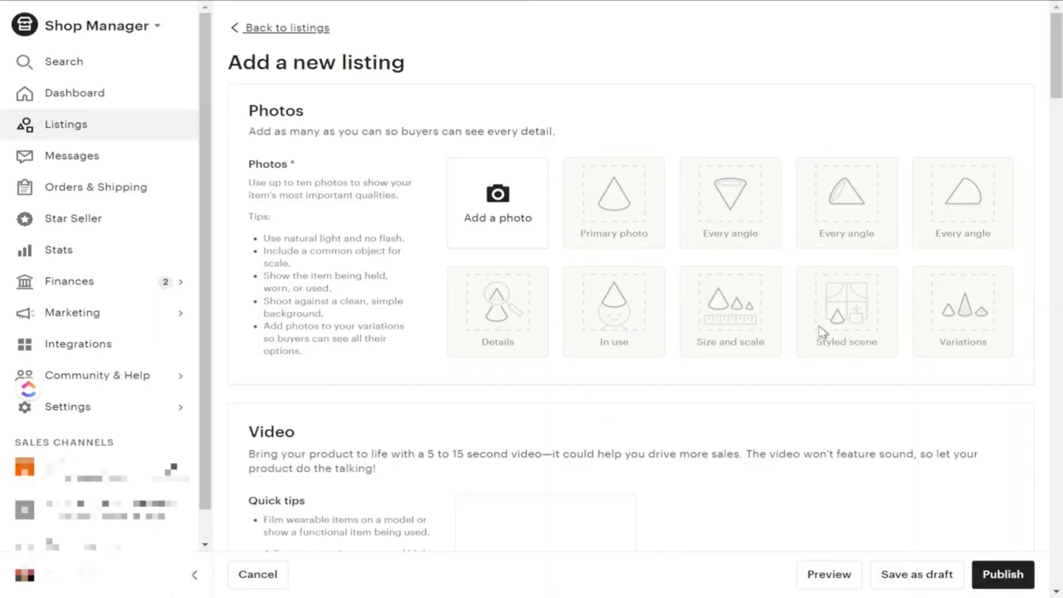
pyautogui.scroll(-13, 823, 333)
pyautogui.scroll(5, 507, 254)
pyautogui.scroll(-5, 507, 254)
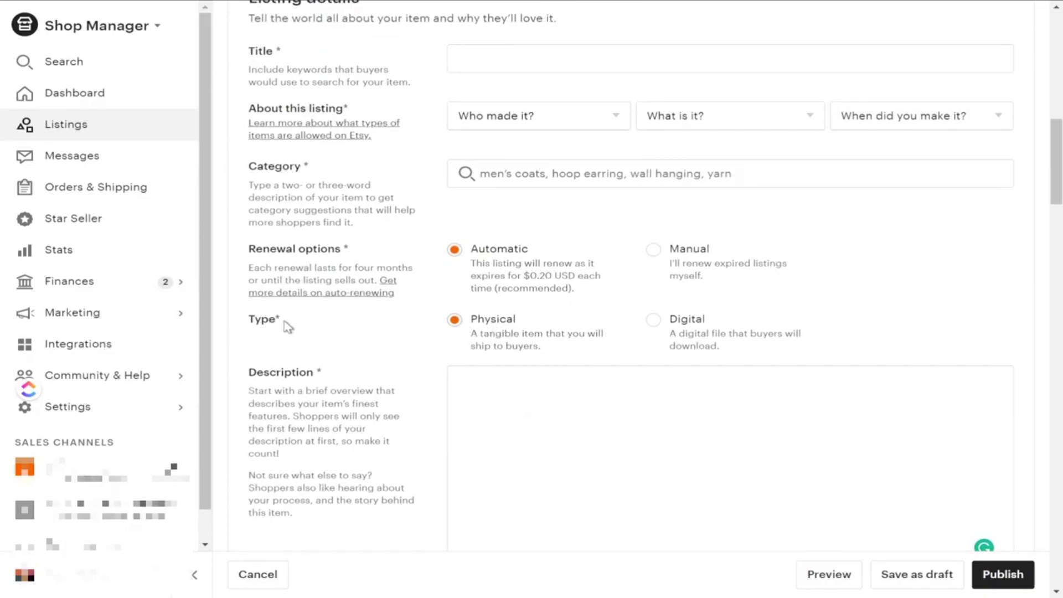
# Compare the Digital and Physical listing types, then set the new listing's type to Digital.
pyautogui.click(655, 325)
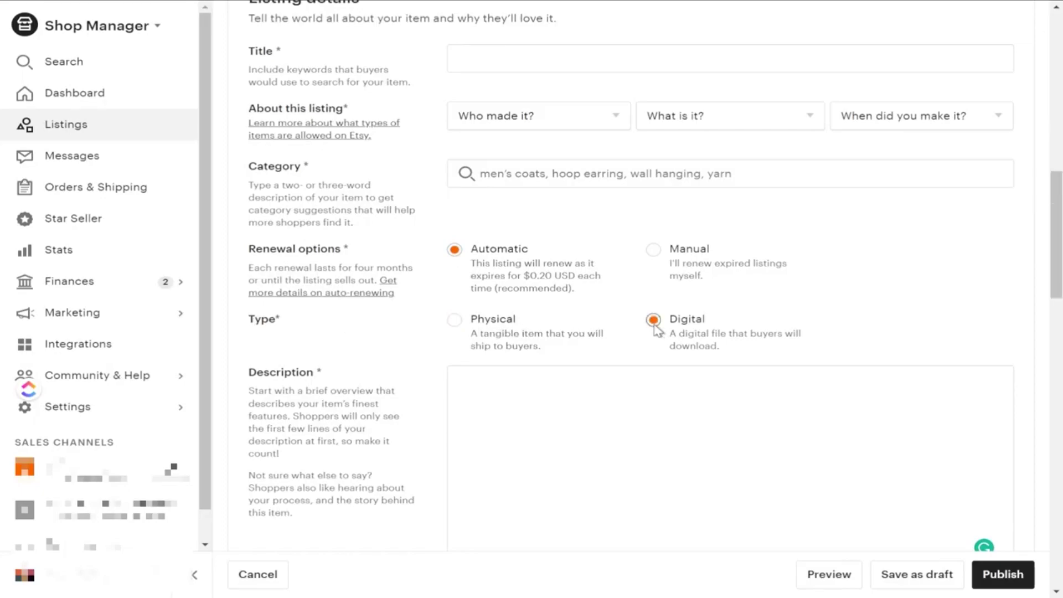
pyautogui.click(455, 325)
pyautogui.scroll(-15, 415, 353)
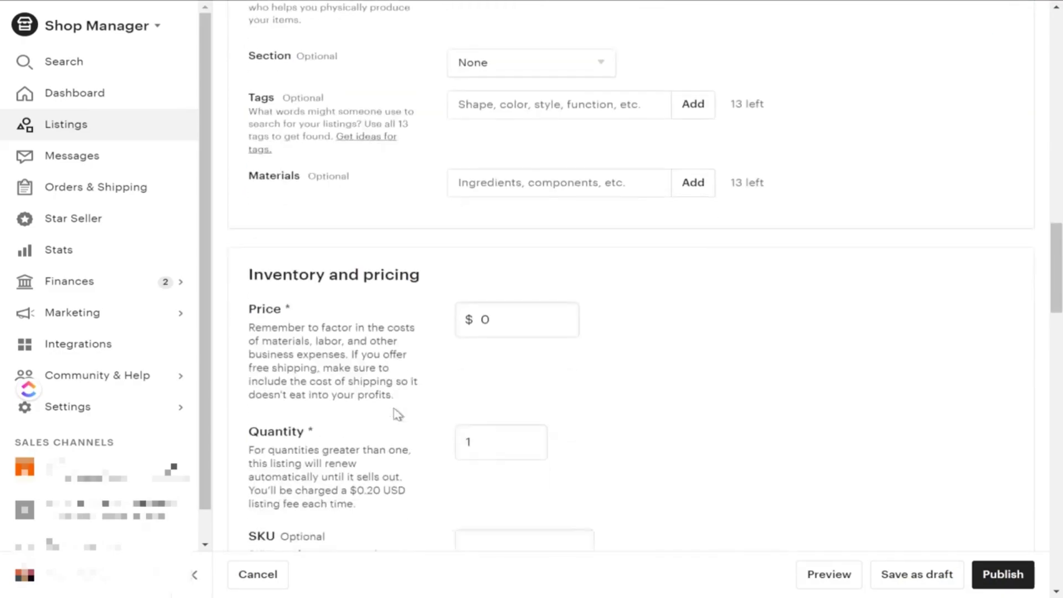
pyautogui.scroll(15, 397, 418)
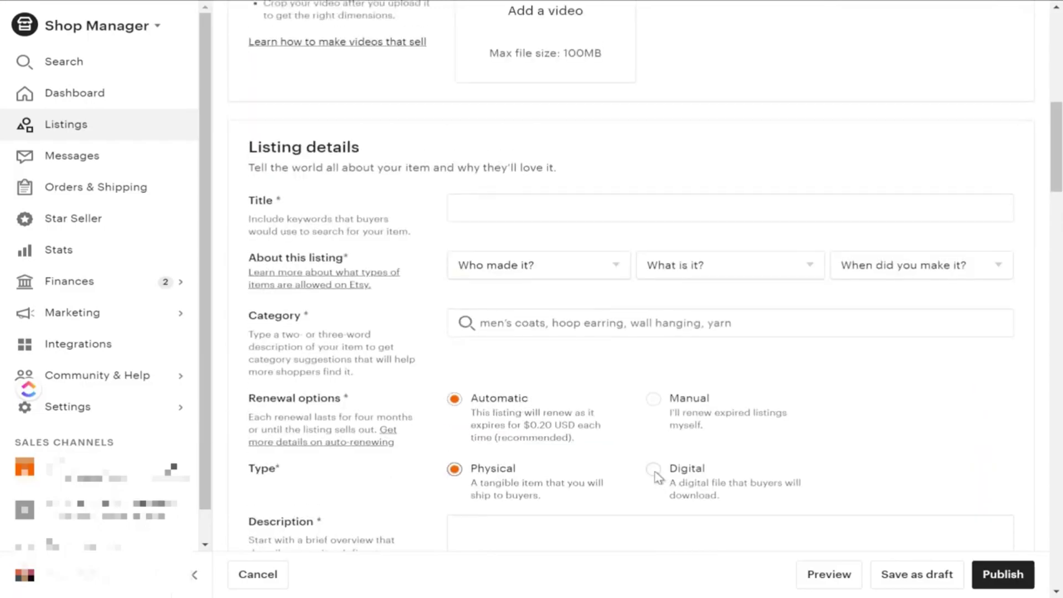
pyautogui.click(655, 472)
# Upload CanvaTemplate.pdf as the listing's digital file.
pyautogui.scroll(-12, 413, 477)
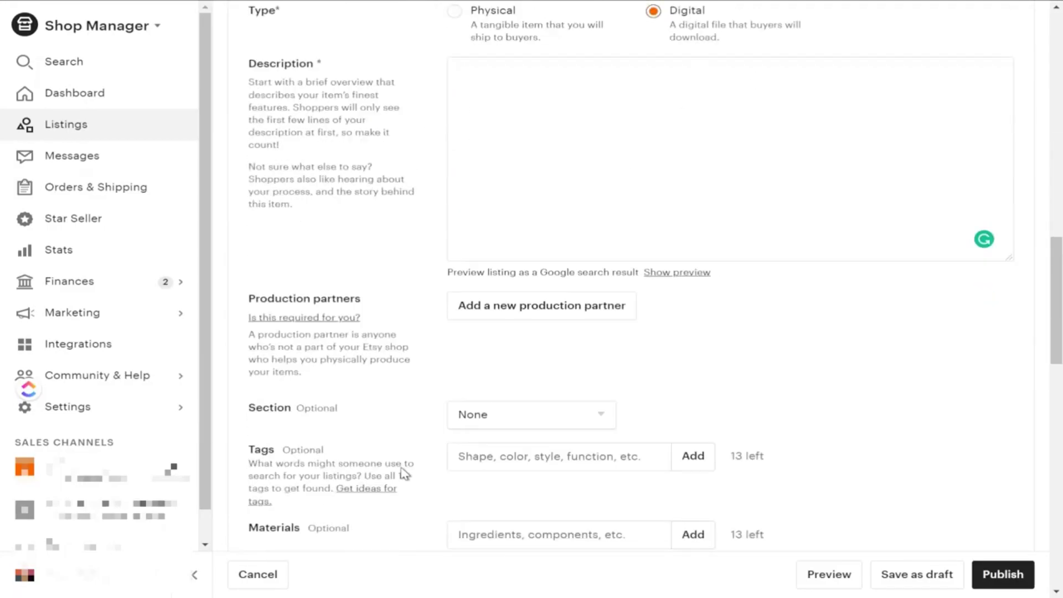
pyautogui.scroll(-10, 408, 471)
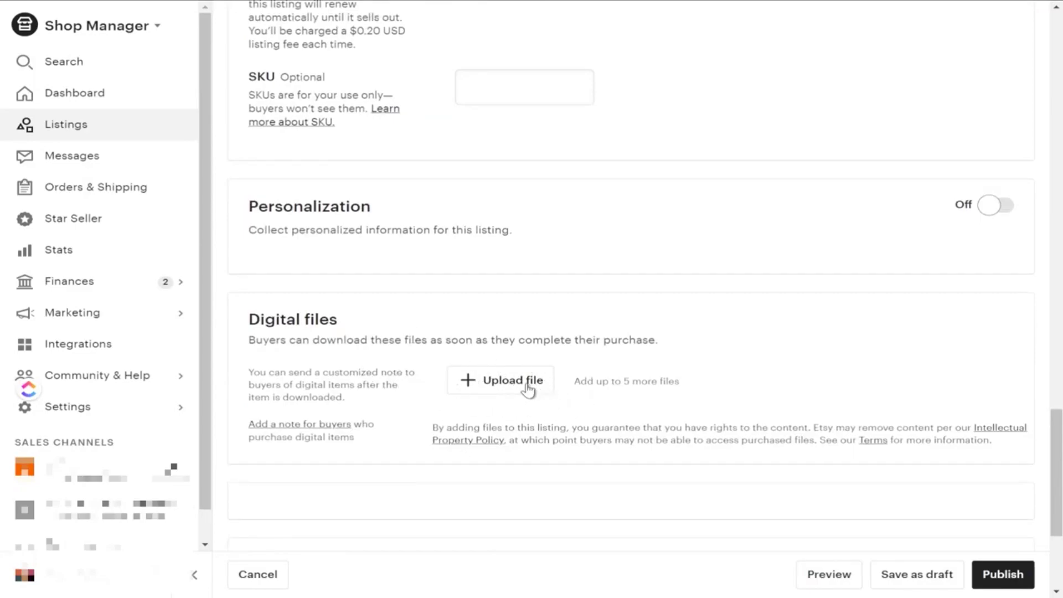
pyautogui.scroll(8, 507, 398)
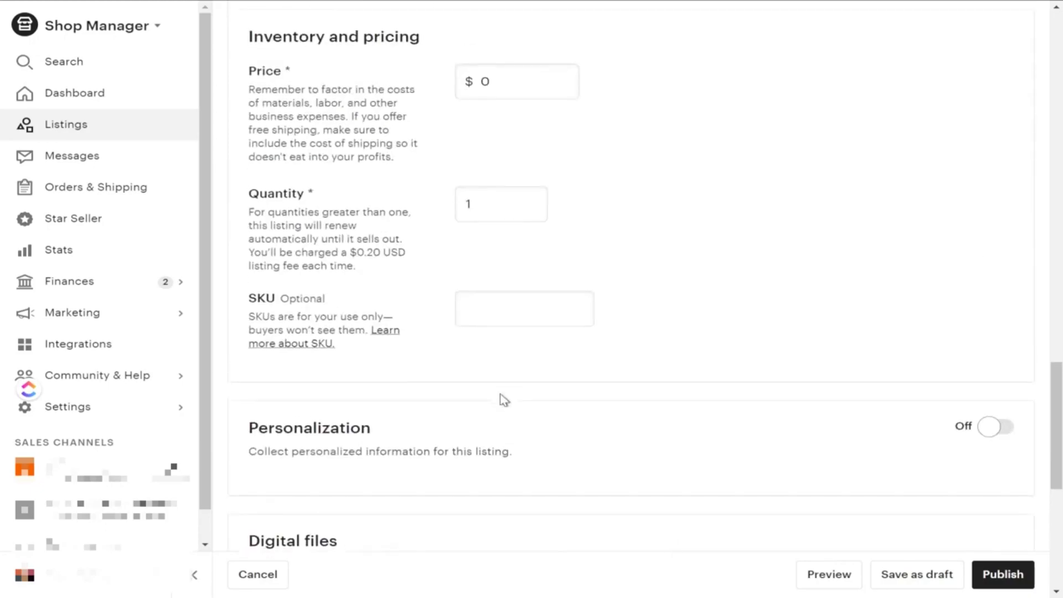
pyautogui.scroll(-3, 630, 399)
pyautogui.scroll(-5, 630, 400)
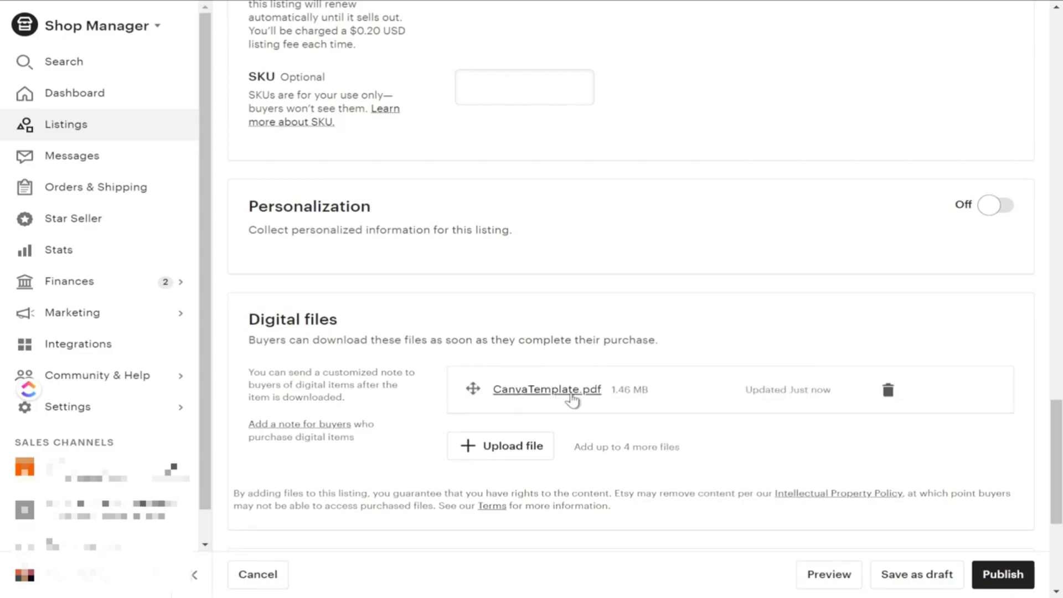
# Review the new listing's form from the listing details and description through to inventory and pricing.
pyautogui.scroll(15, 718, 435)
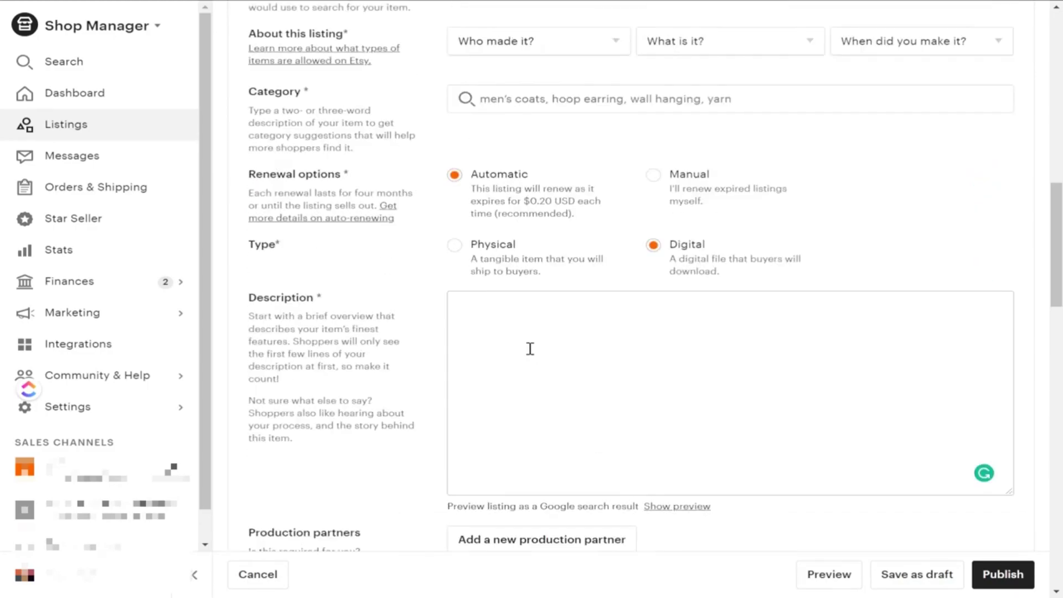
pyautogui.click(492, 325)
pyautogui.scroll(15, 534, 358)
pyautogui.scroll(-5, 534, 358)
pyautogui.scroll(-5, 895, 438)
pyautogui.scroll(-6, 944, 565)
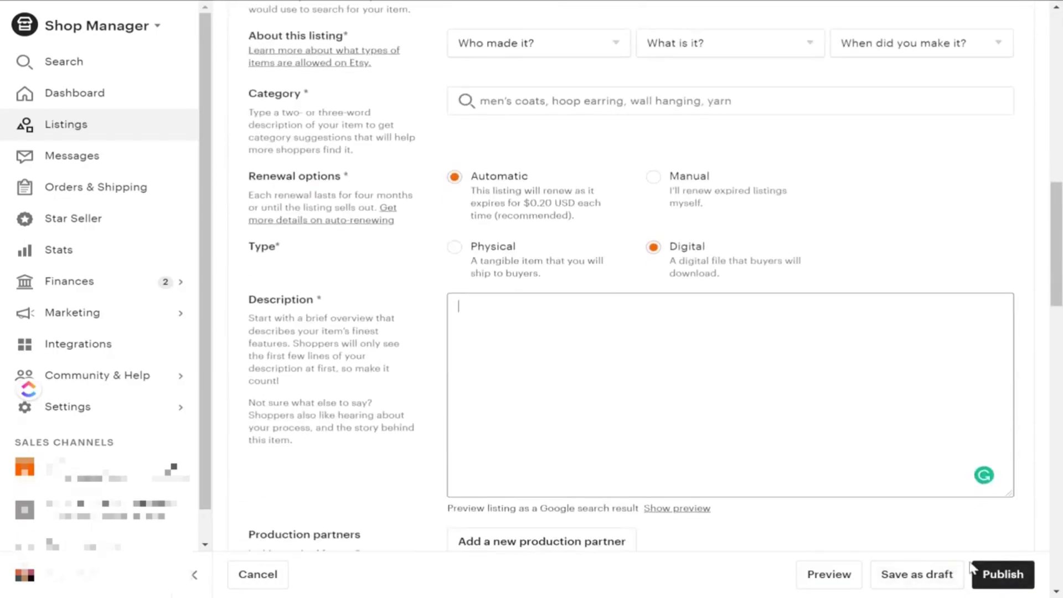
pyautogui.scroll(-15, 581, 468)
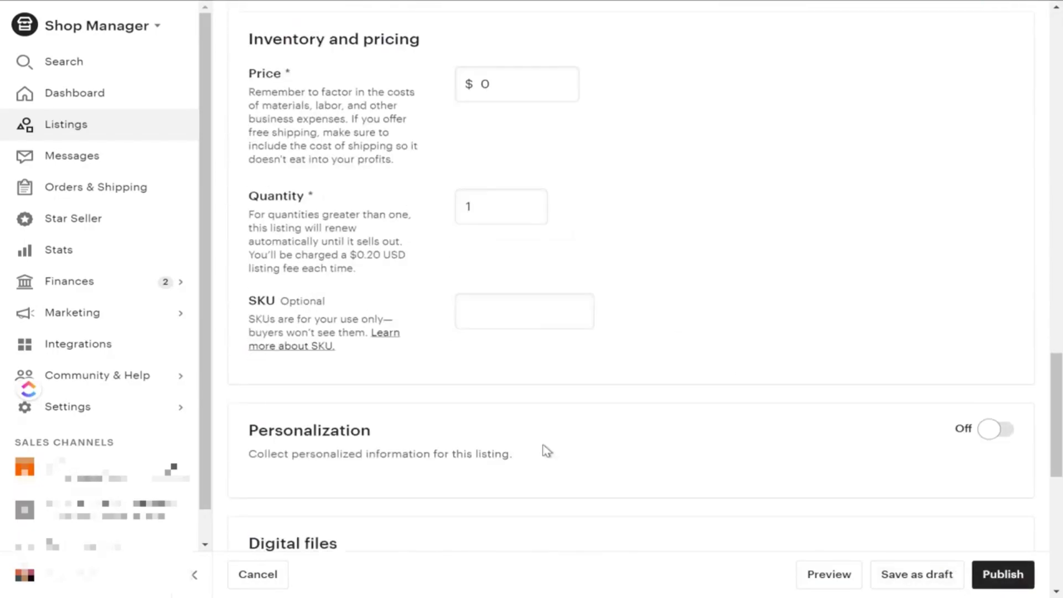